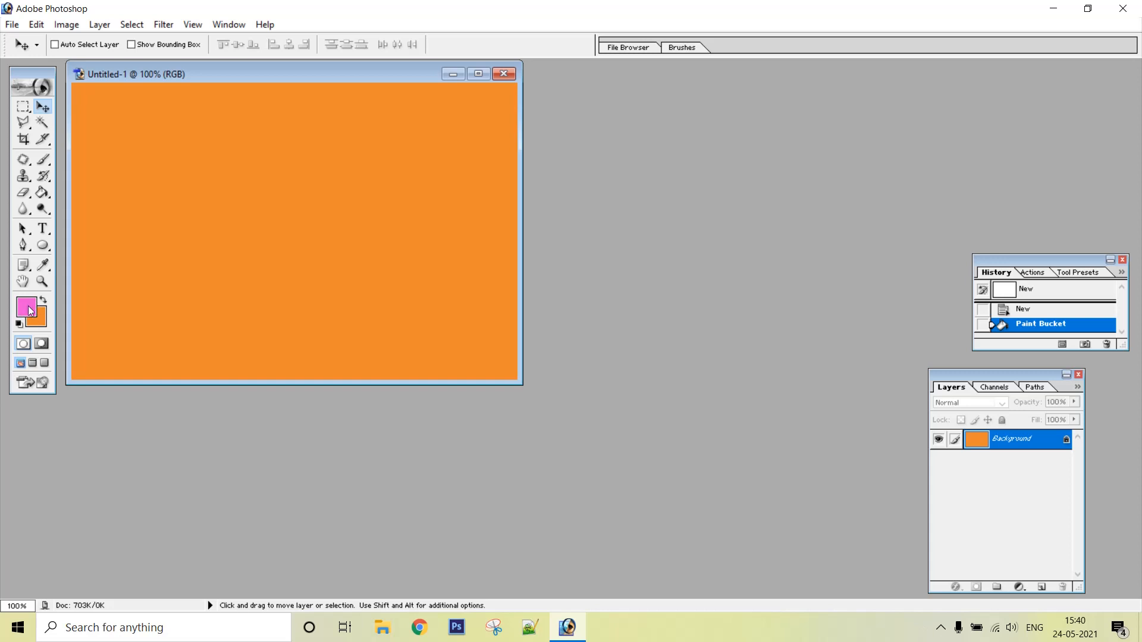
- Activate the Brush Tool for painting on the orange canvas
left_click(50, 169)
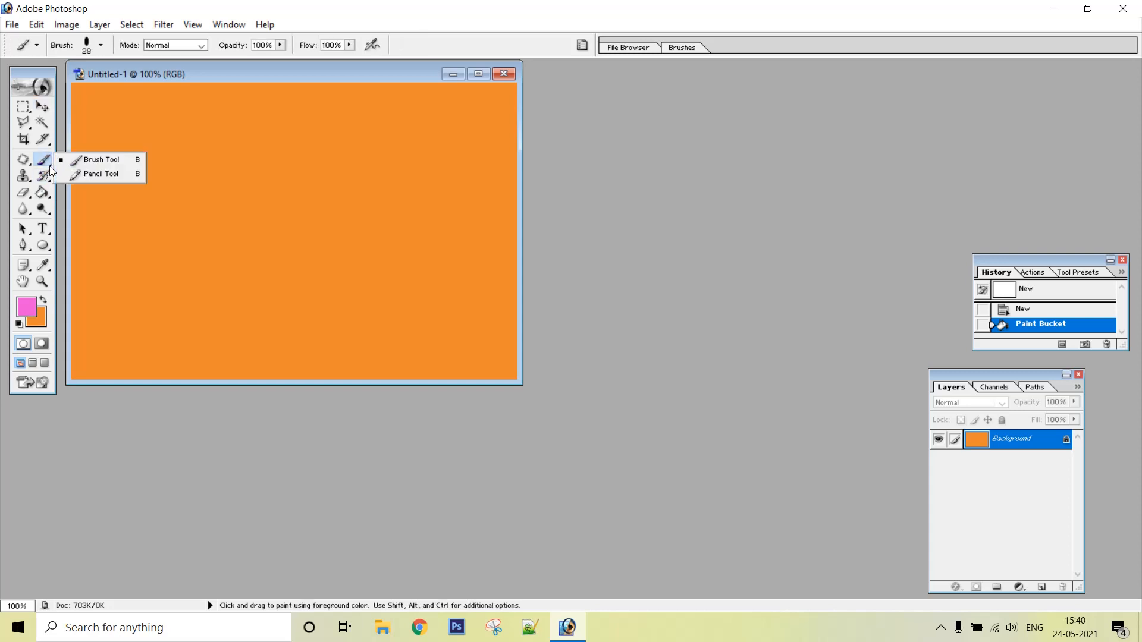
left_click(101, 162)
left_click(99, 160)
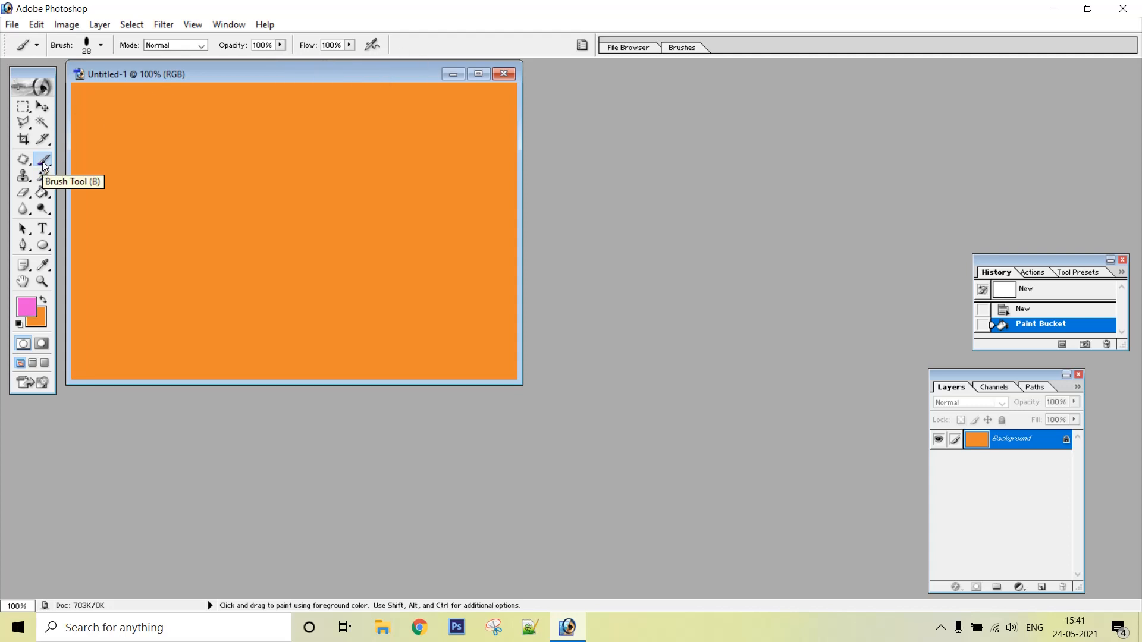
- Reset the brush presets, replacing the current brushes with the default set
left_click(35, 45)
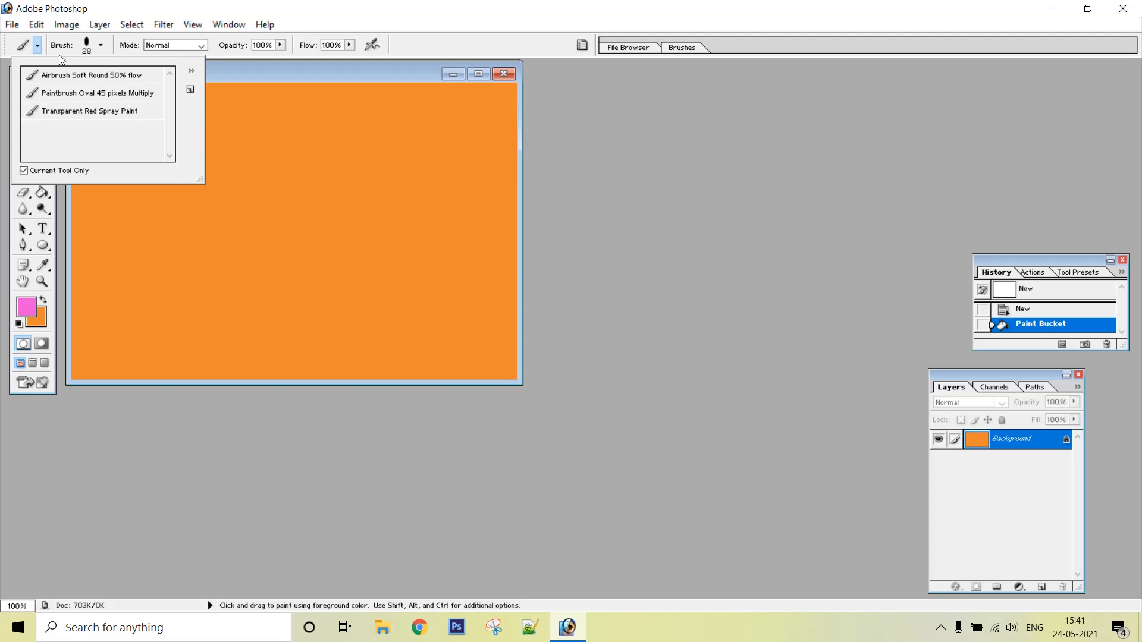
left_click(100, 47)
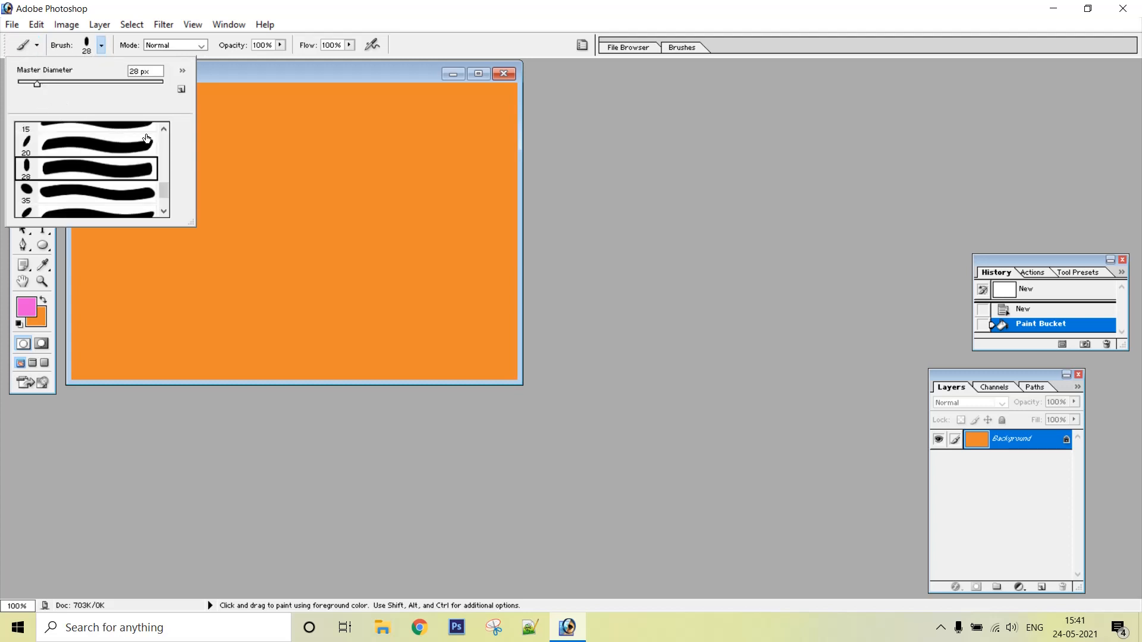
scroll(166, 141, "up", 3)
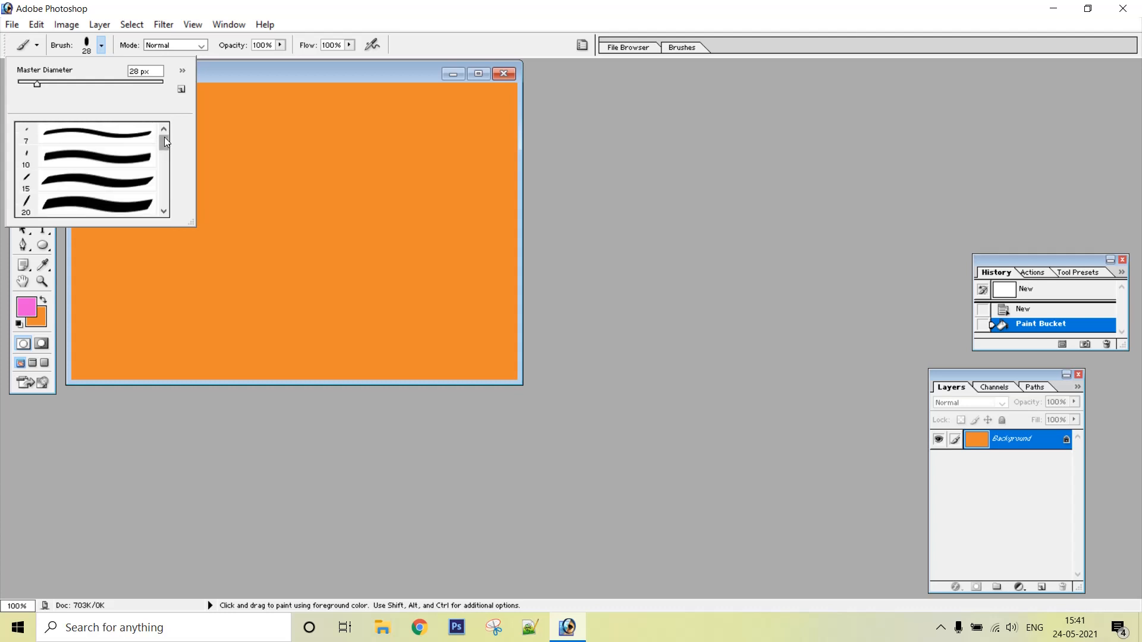
scroll(164, 131, "up", 1)
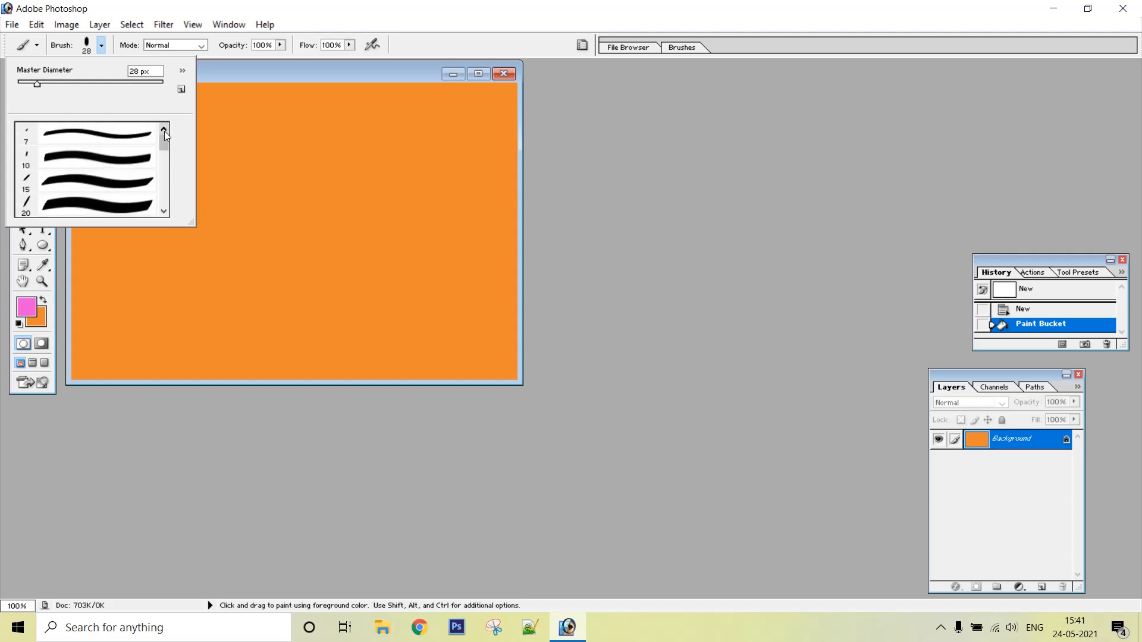
left_click(183, 71)
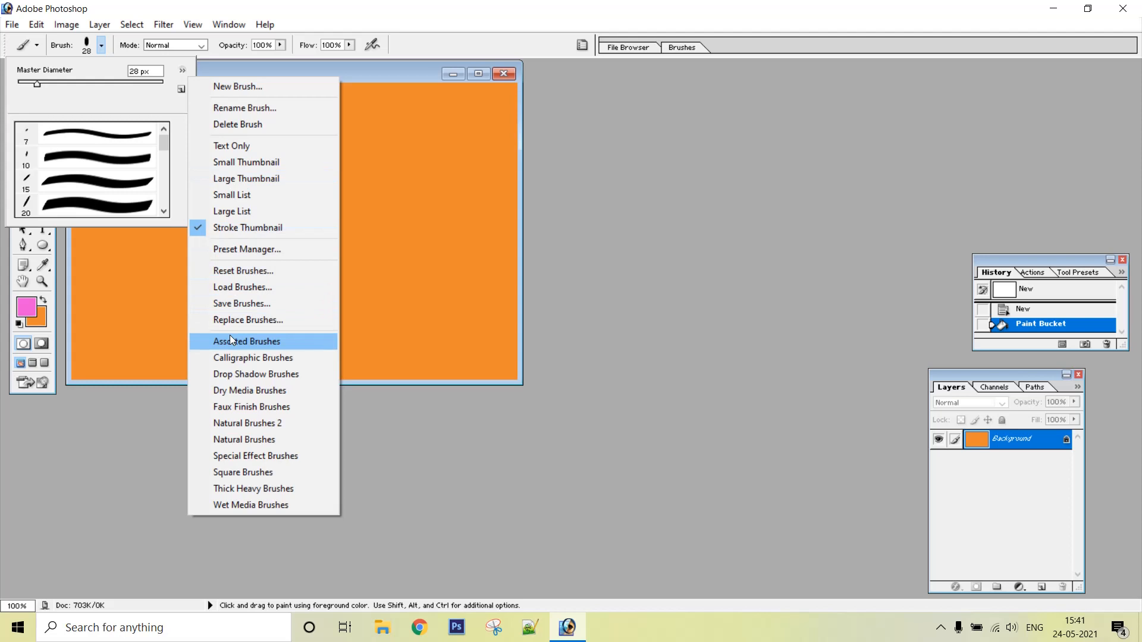
left_click(254, 270)
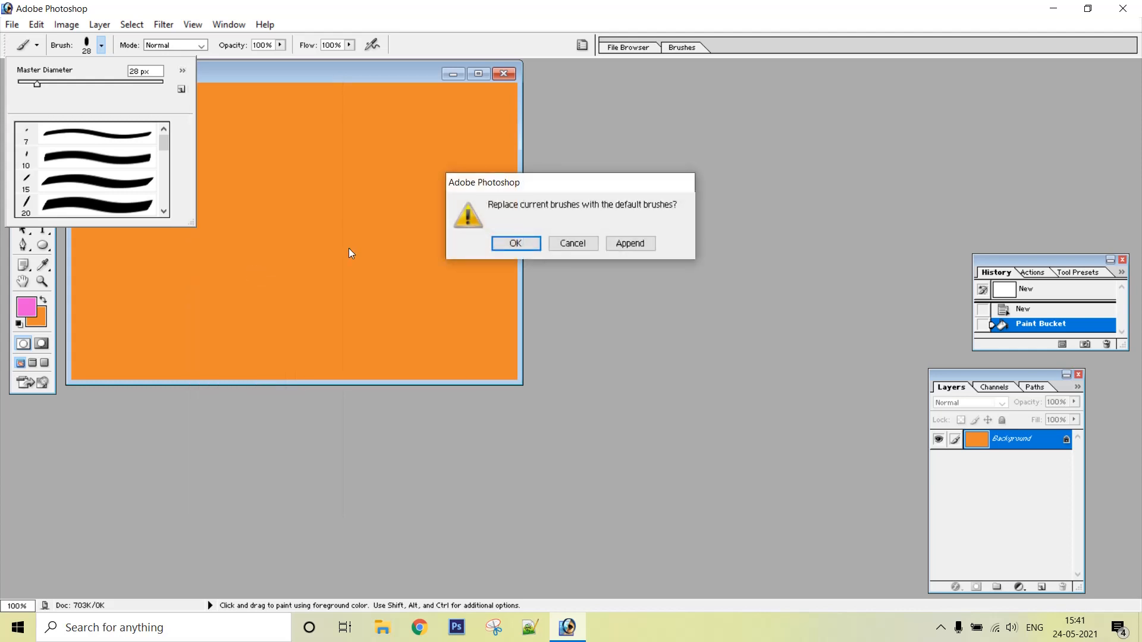
left_click(513, 245)
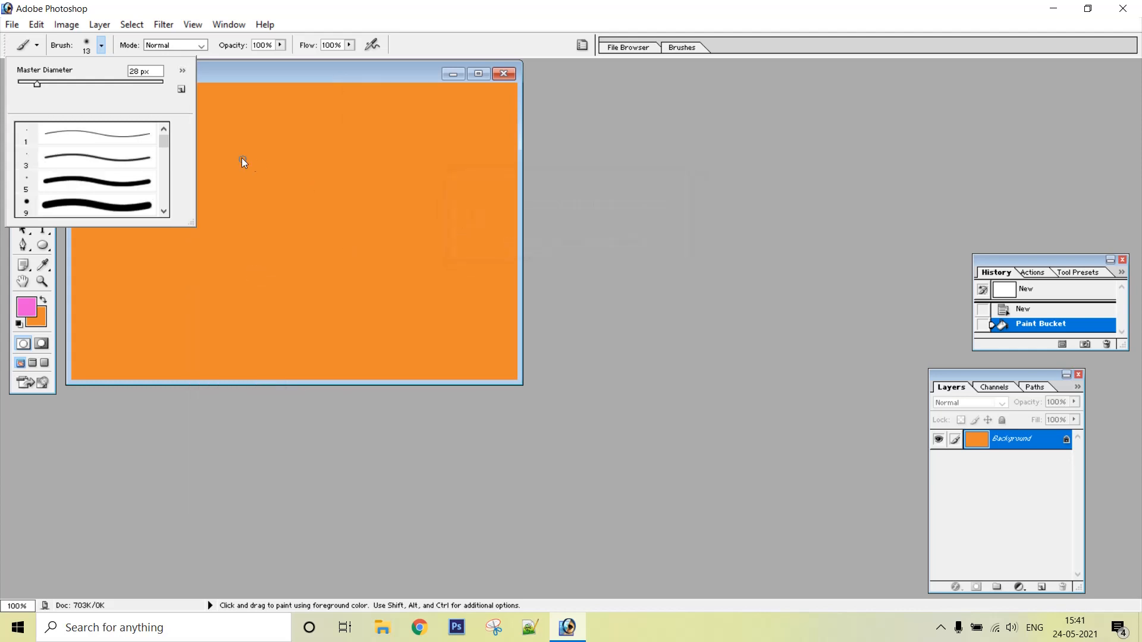
- Look through the default brush presets, comparing the sizes and edges of their stroke previews
left_click(164, 211)
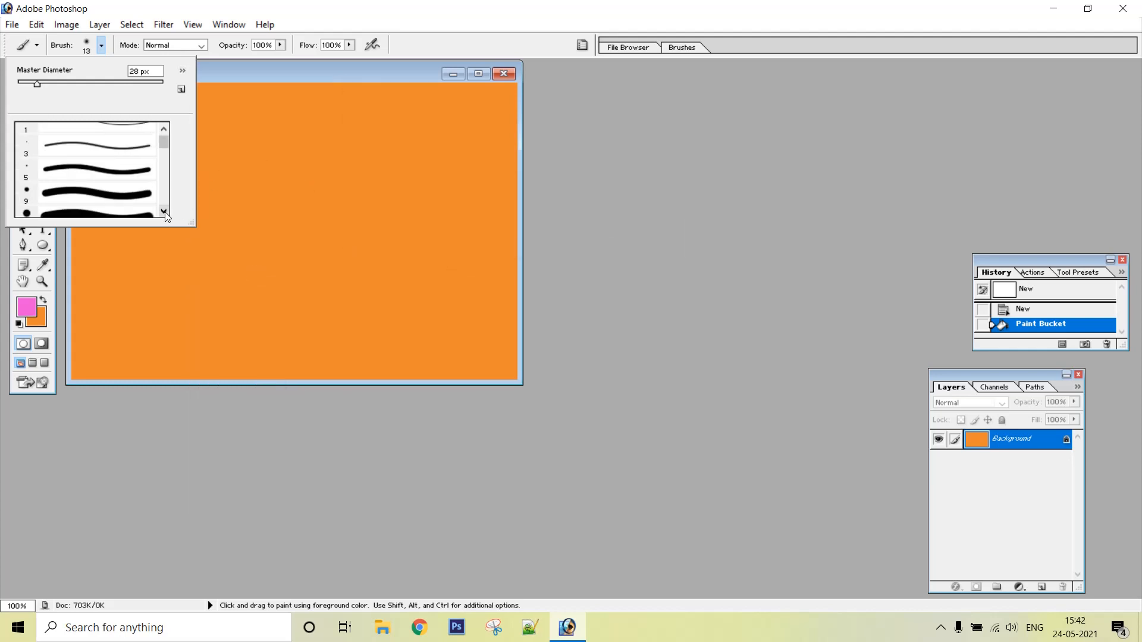
left_click(164, 211)
left_click(164, 211)
left_click(164, 211)
left_click(164, 211)
left_click(164, 212)
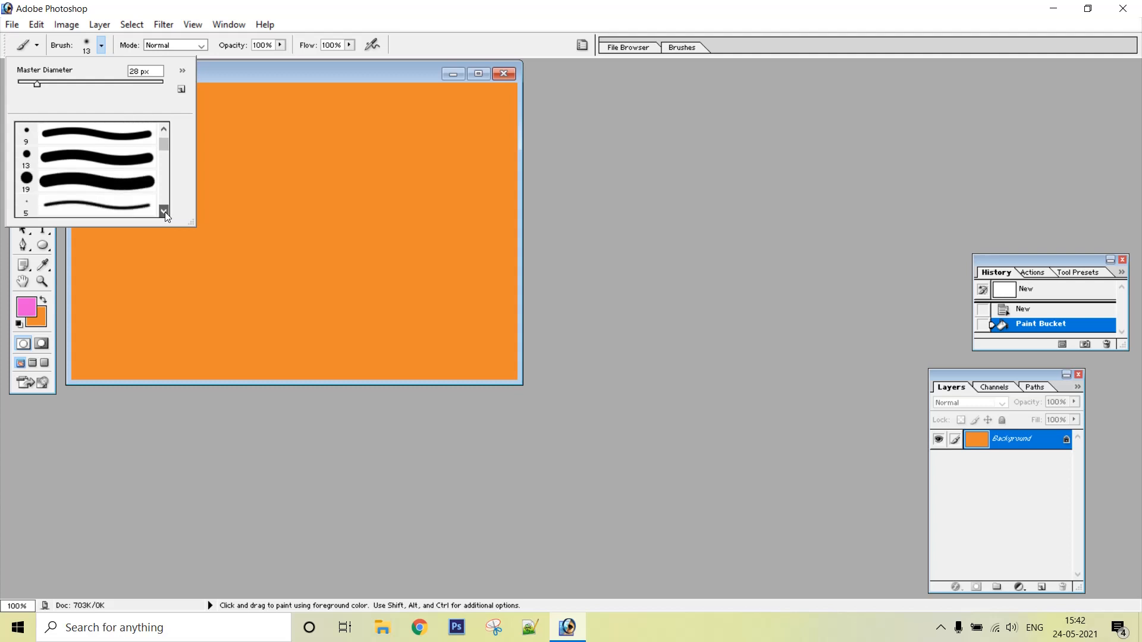
left_click(164, 211)
left_click(164, 211)
left_click(165, 211)
left_click(164, 212)
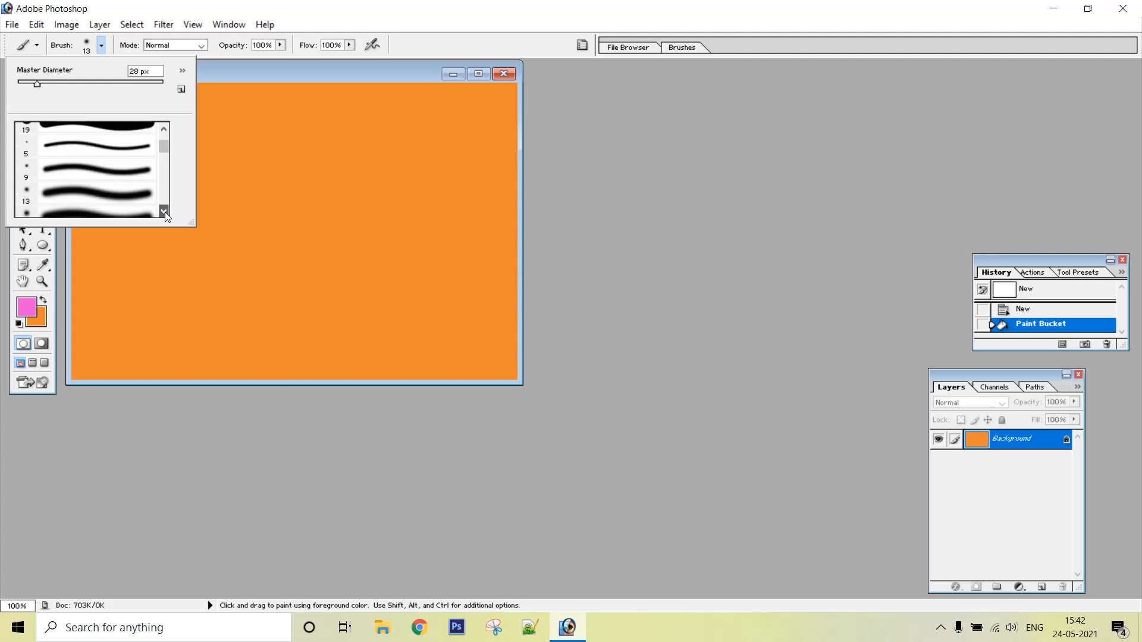
left_click(164, 211)
left_click(165, 211)
left_click(164, 211)
left_click(164, 211)
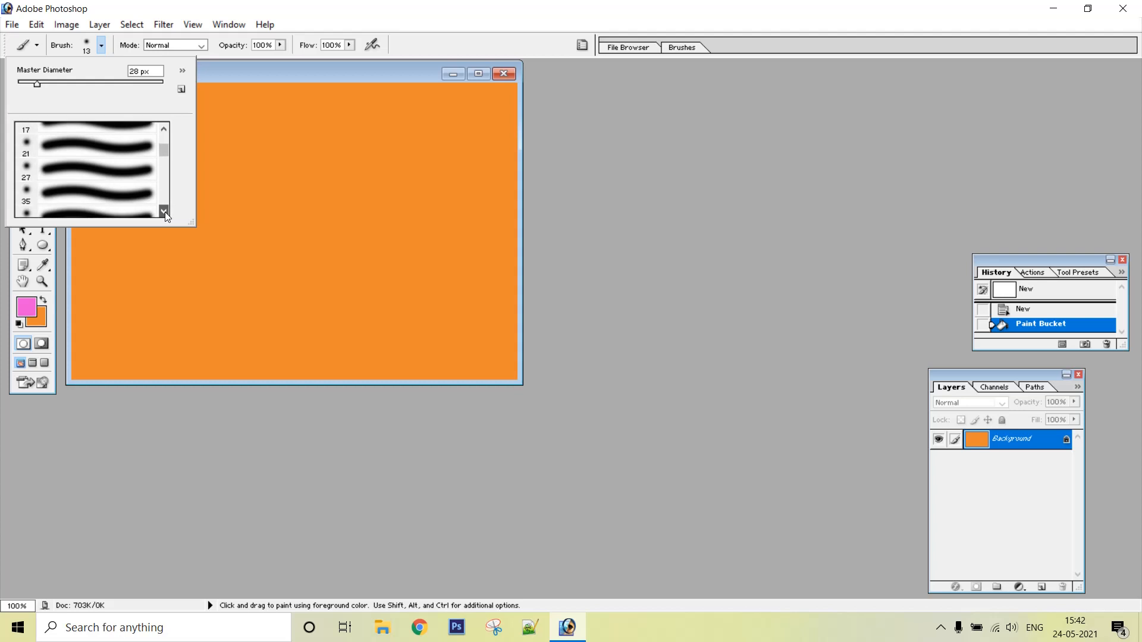
left_click(165, 211)
left_click(165, 211)
left_click(164, 211)
left_click(165, 211)
left_click(165, 211)
left_click(165, 211)
left_click(165, 211)
left_click(164, 211)
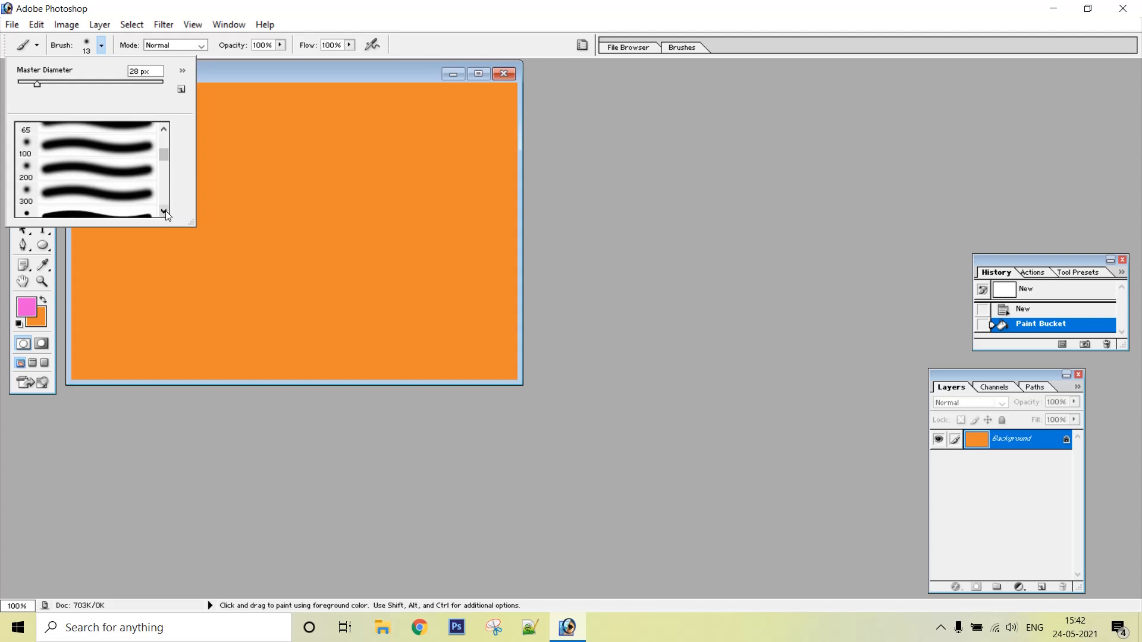
left_click(165, 211)
left_click(164, 212)
left_click(165, 211)
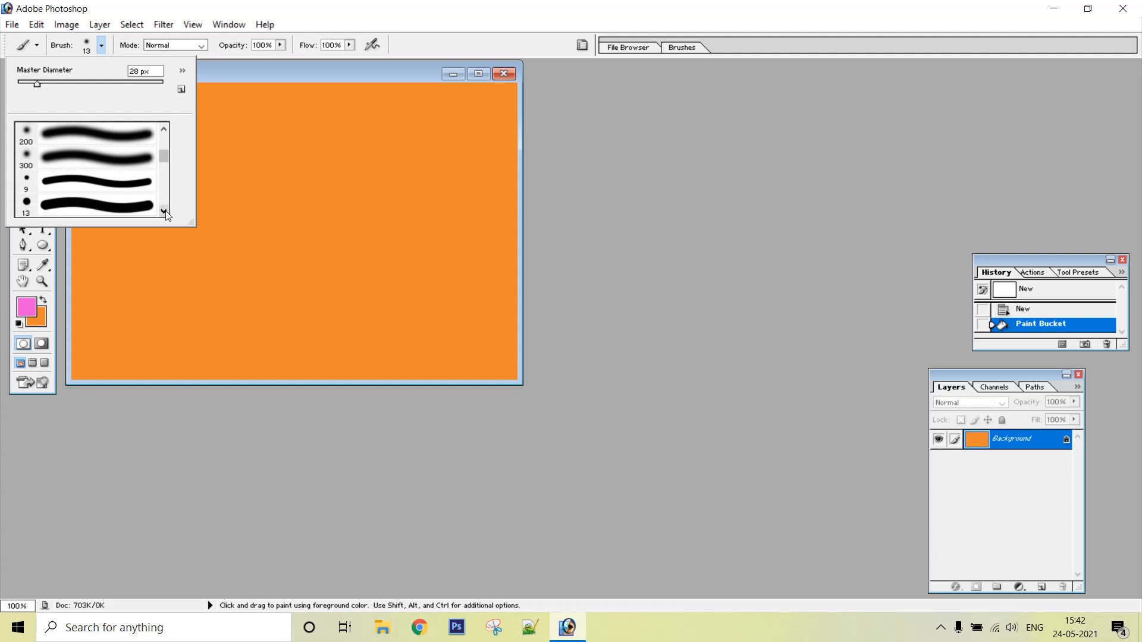
left_click(165, 212)
left_click(164, 211)
left_click(164, 212)
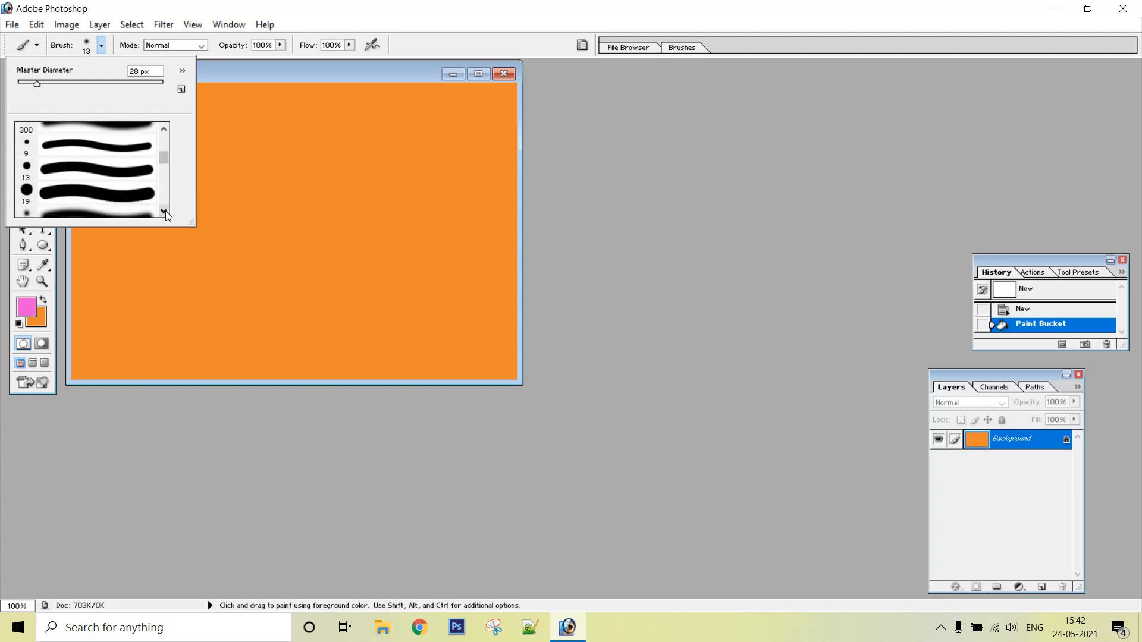
left_click(165, 211)
left_click(164, 211)
left_click(165, 211)
left_click(165, 212)
left_click(164, 211)
left_click(164, 211)
left_click(164, 211)
left_click(164, 211)
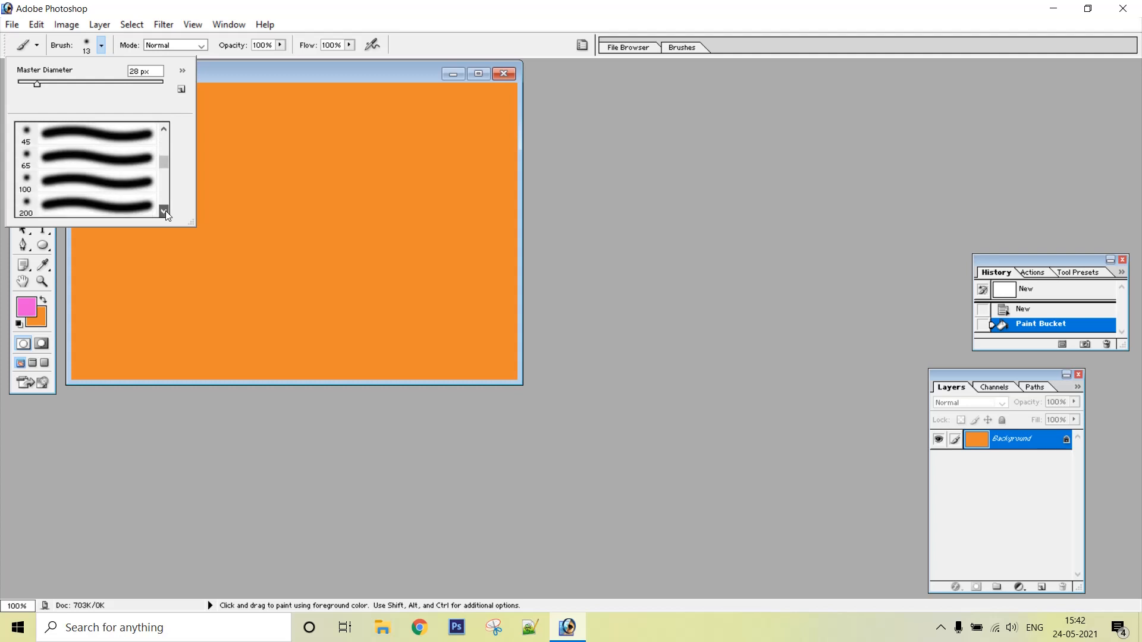
left_click(165, 211)
left_click(168, 202)
left_click(168, 203)
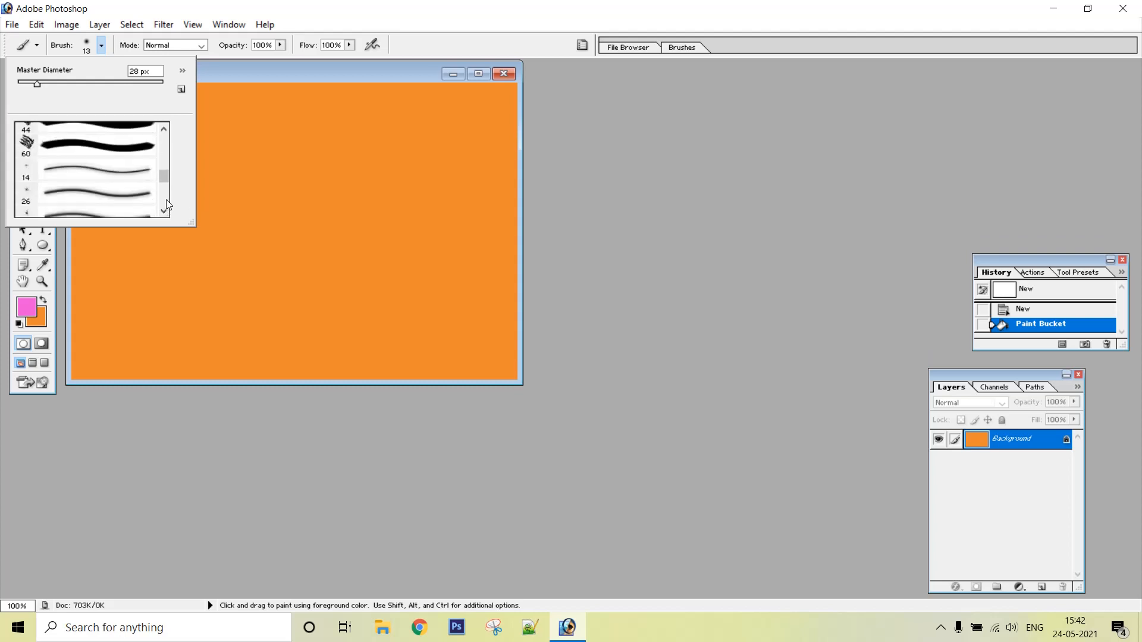
left_click(168, 203)
left_click(167, 170)
left_click(168, 155)
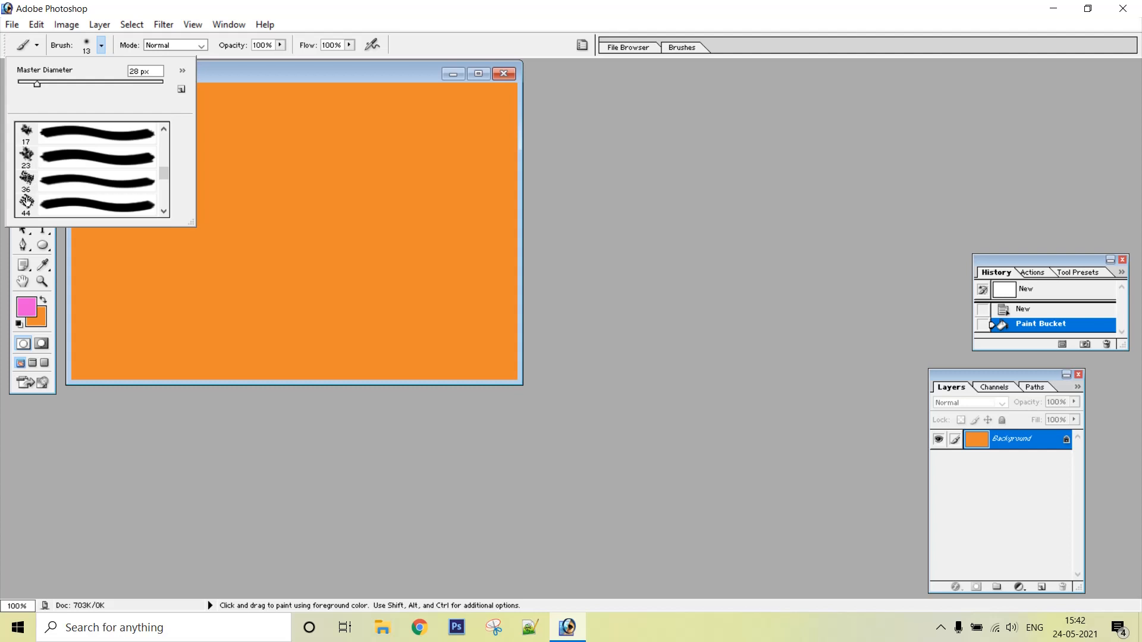
- Examine the Spatter brush presets and the large soft brushes listed before them
left_click(164, 128)
left_click(164, 128)
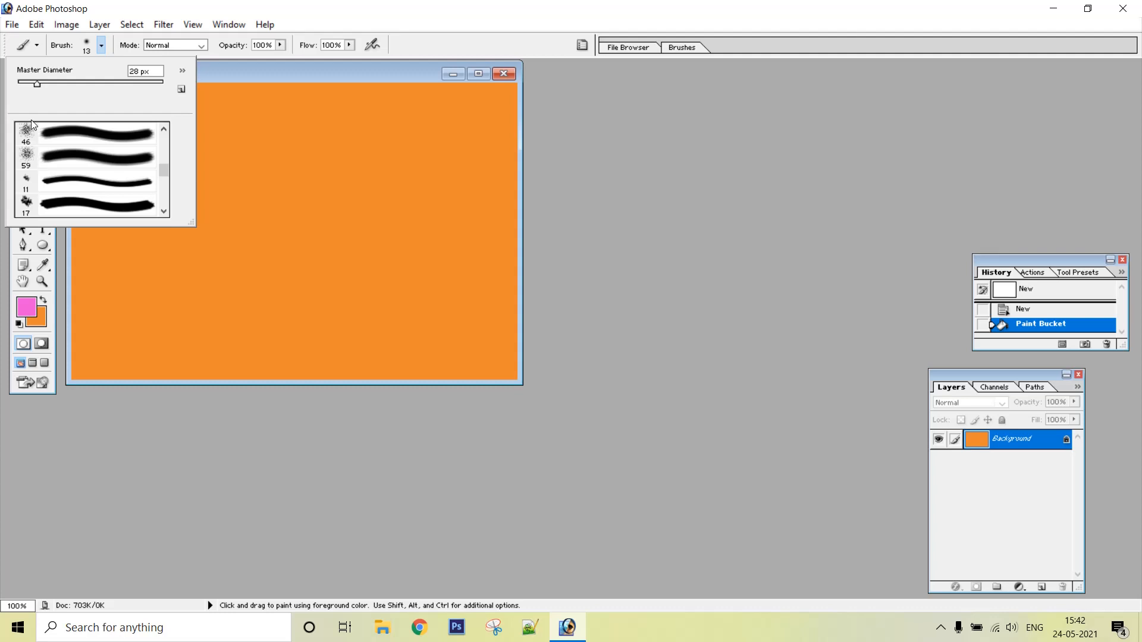
left_click(165, 128)
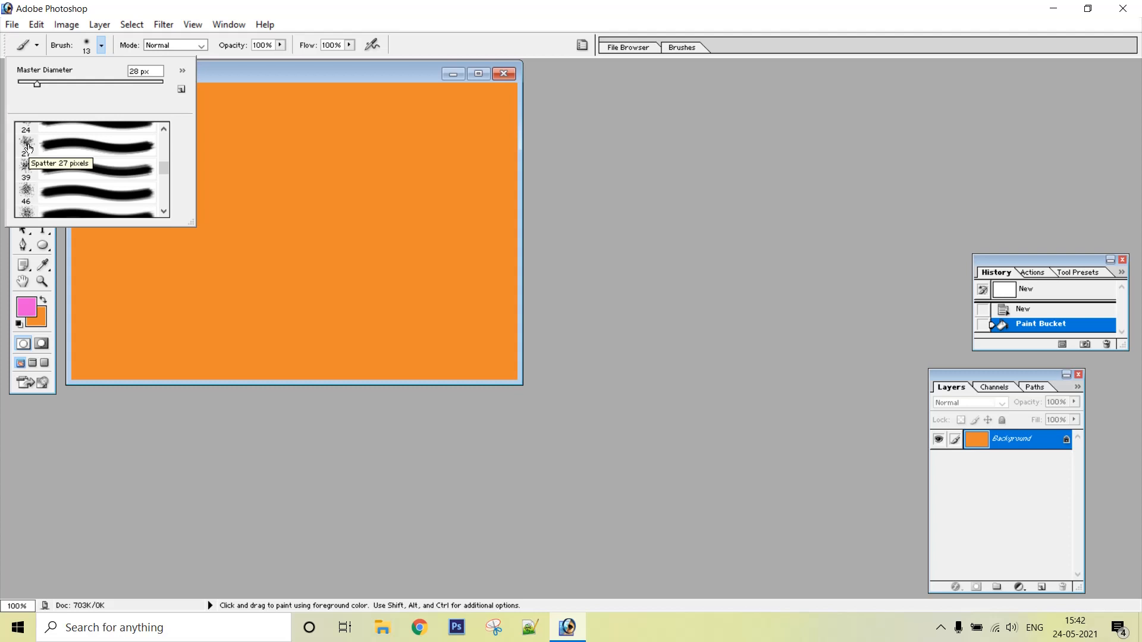
left_click(164, 128)
left_click(165, 128)
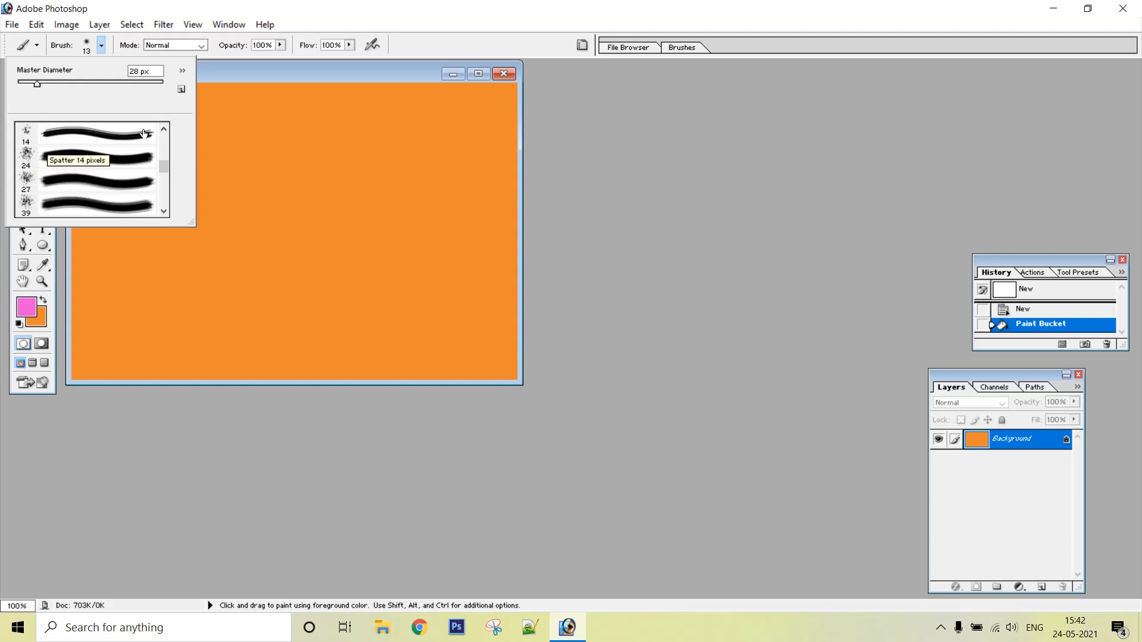
left_click(164, 128)
left_click(163, 128)
left_click(164, 128)
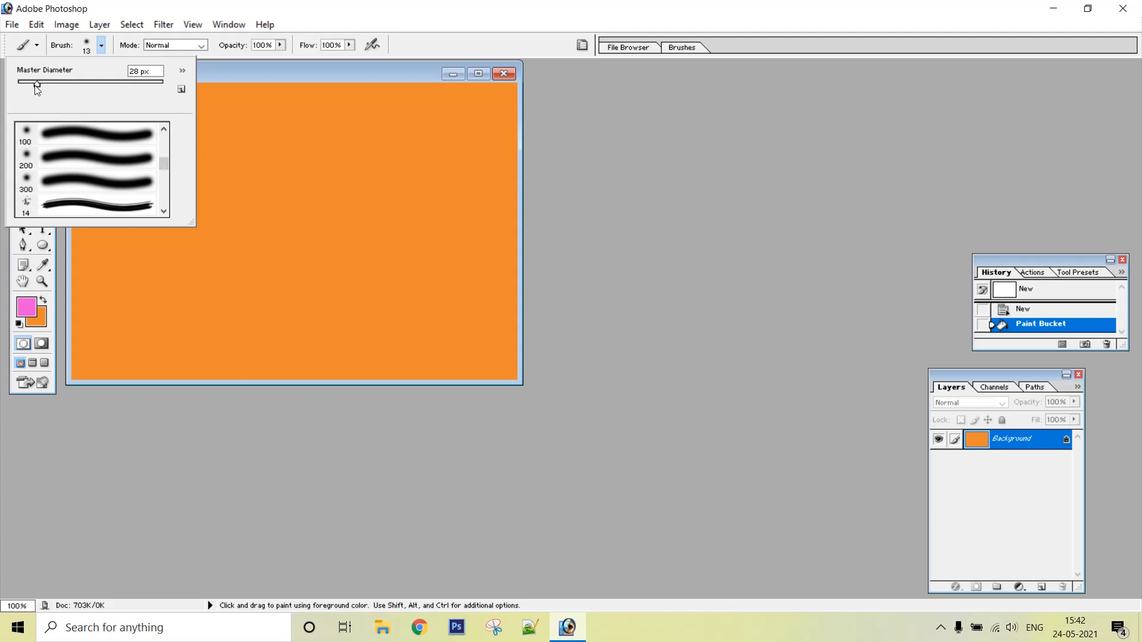
- Try different master diameters, including 11 px, and 118 px on the 5 px round brush
mouse_move(38, 84)
left_mouse_down()
mouse_move(93, 84)
mouse_move(24, 84)
left_mouse_up()
scroll(165, 142, "up", 6)
left_click_drag(166, 154, 165, 127)
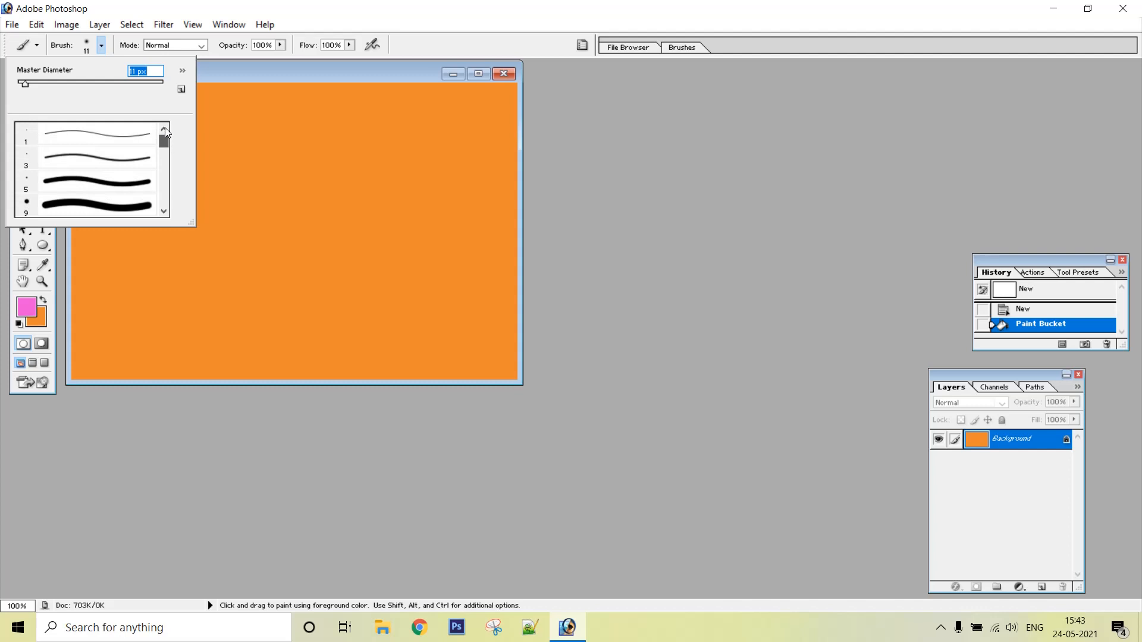
left_click(112, 185)
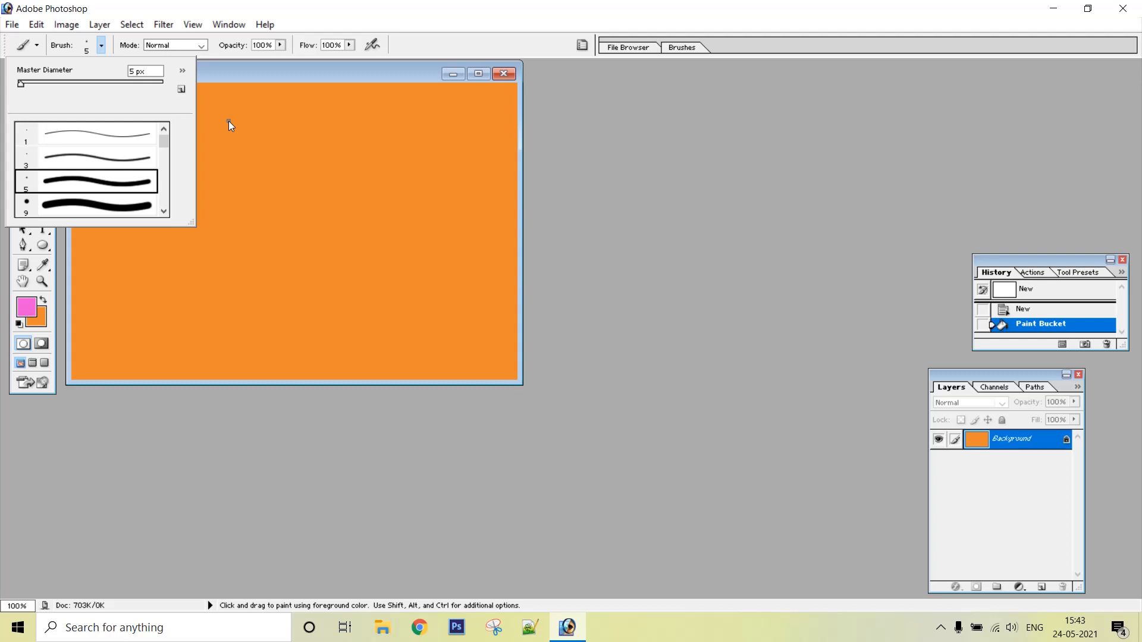
left_click(98, 84)
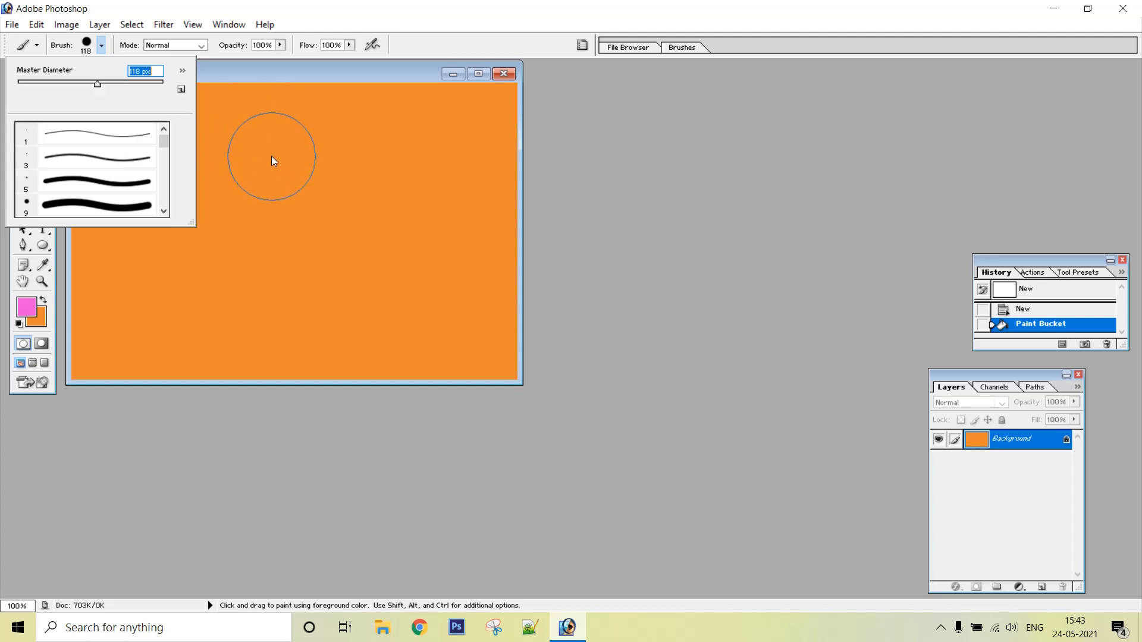
left_click(161, 82)
left_click(148, 84)
left_click(33, 84)
key("period")
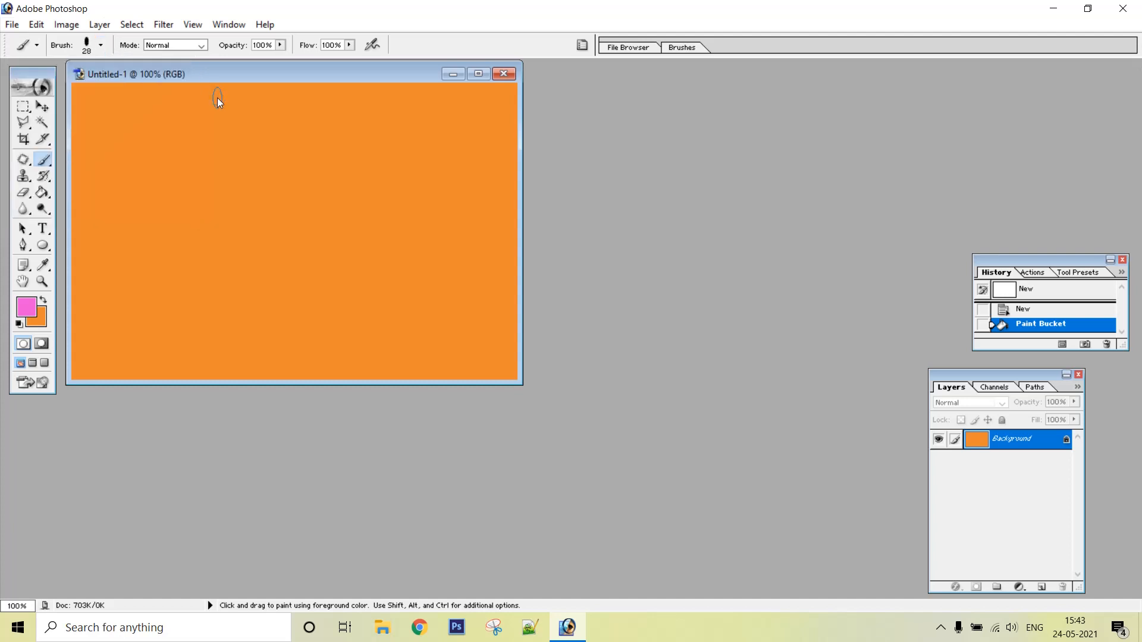
- With the 5 px round brush enlarged to 24 px, paint a pink dab and a wavy stroke in the canvas's upper left
left_click(102, 47)
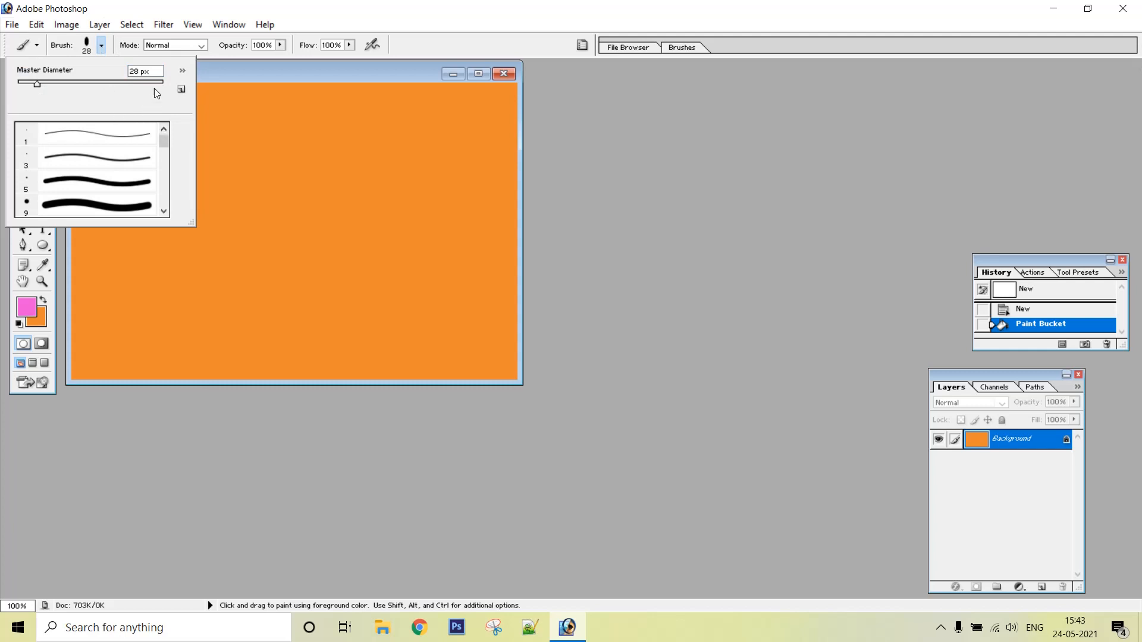
left_click(101, 47)
left_click(101, 48)
left_click(92, 177)
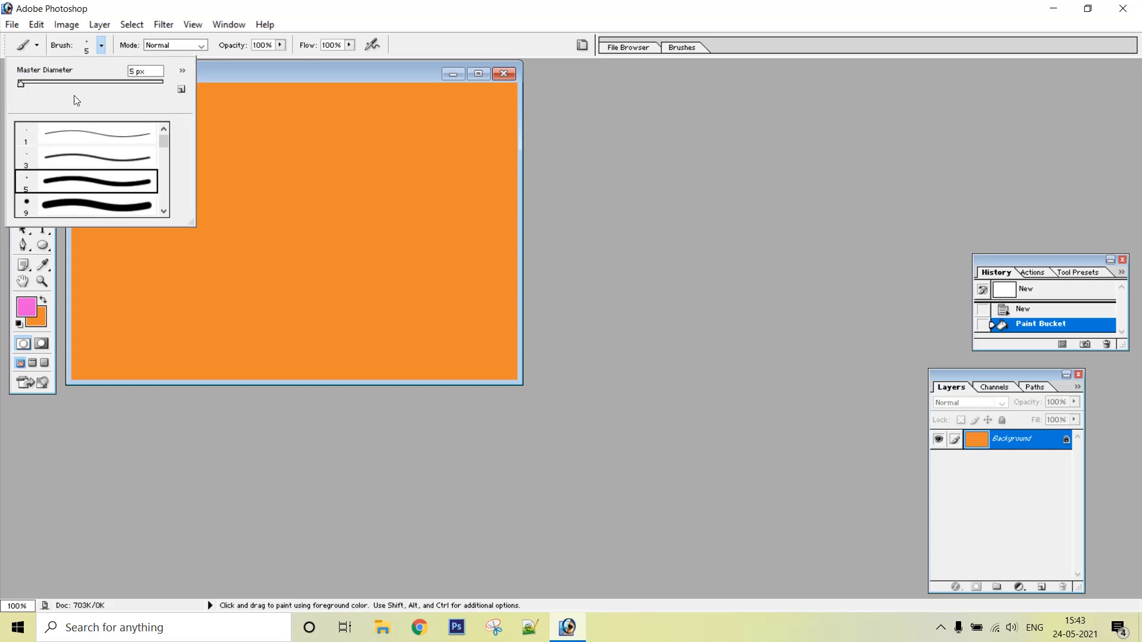
left_click(36, 84)
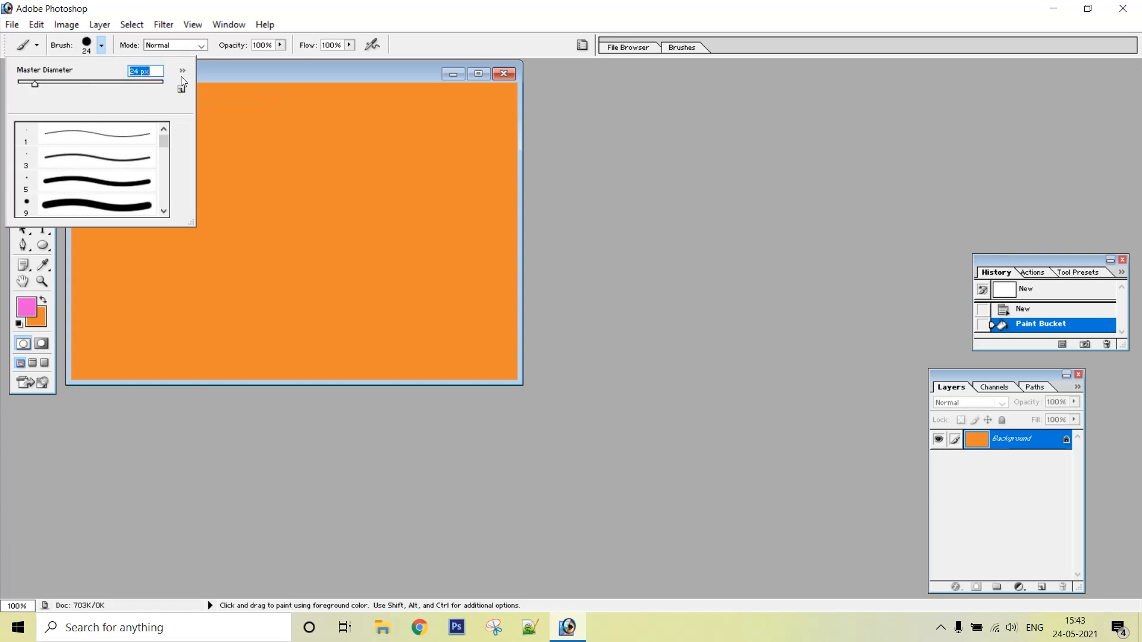
left_click(223, 88)
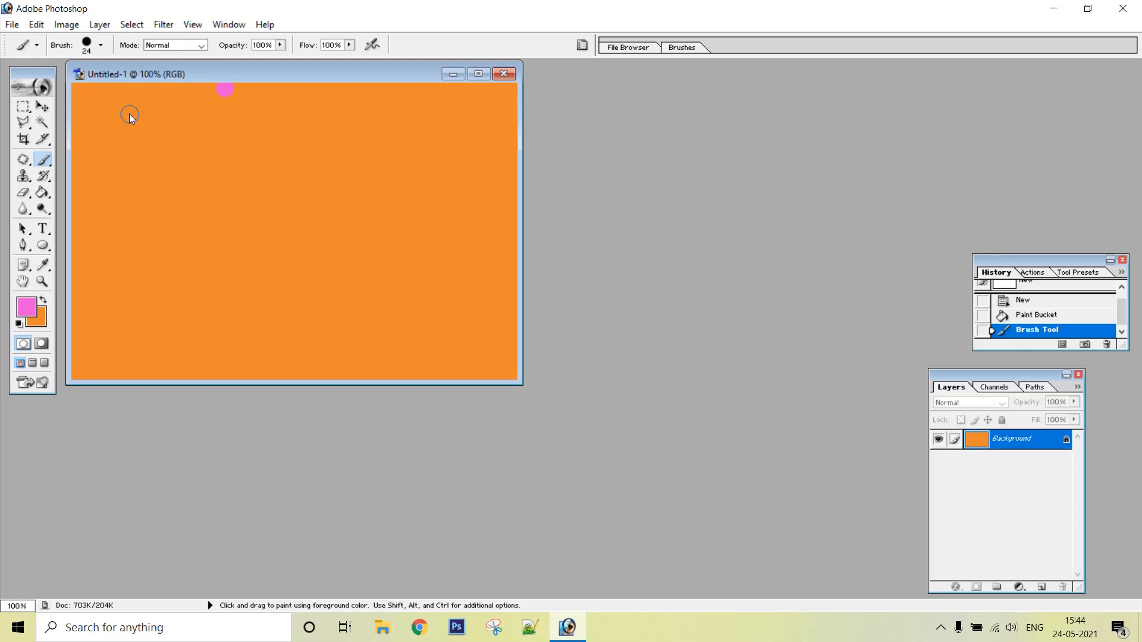
mouse_move(99, 123)
left_mouse_down()
mouse_move(159, 114)
mouse_move(186, 129)
mouse_move(211, 113)
mouse_move(258, 117)
left_mouse_up()
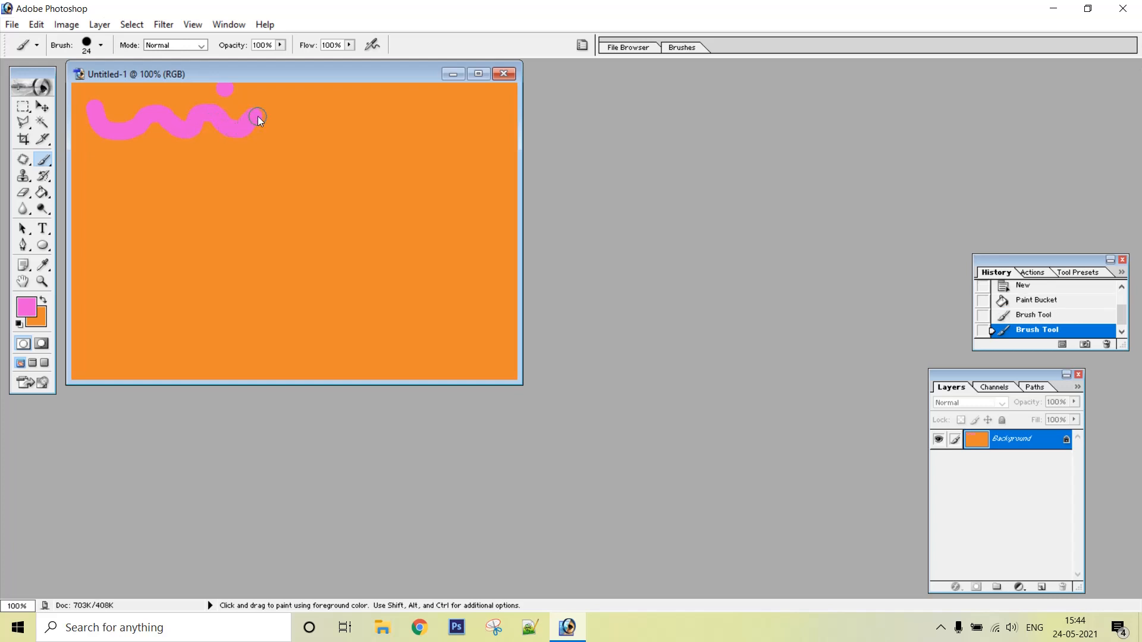
- Reduce the brush's master diameter to 13 px and paint a thinner wavy pink stroke in the canvas's upper right
left_click(101, 46)
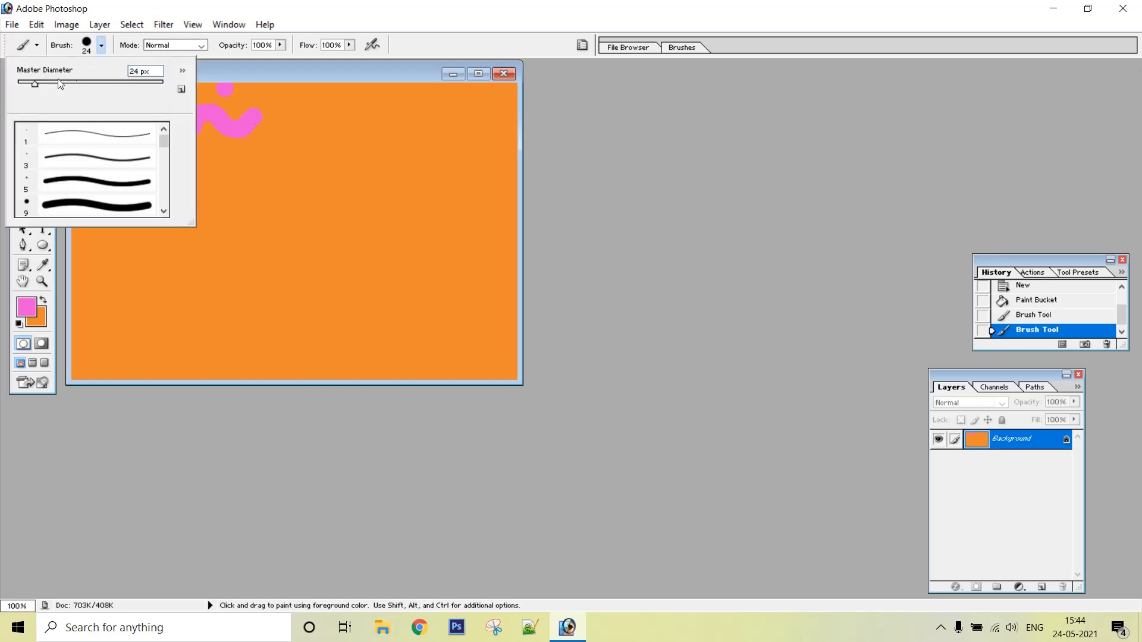
left_click_drag(35, 84, 26, 84)
left_click_drag(294, 116, 311, 114)
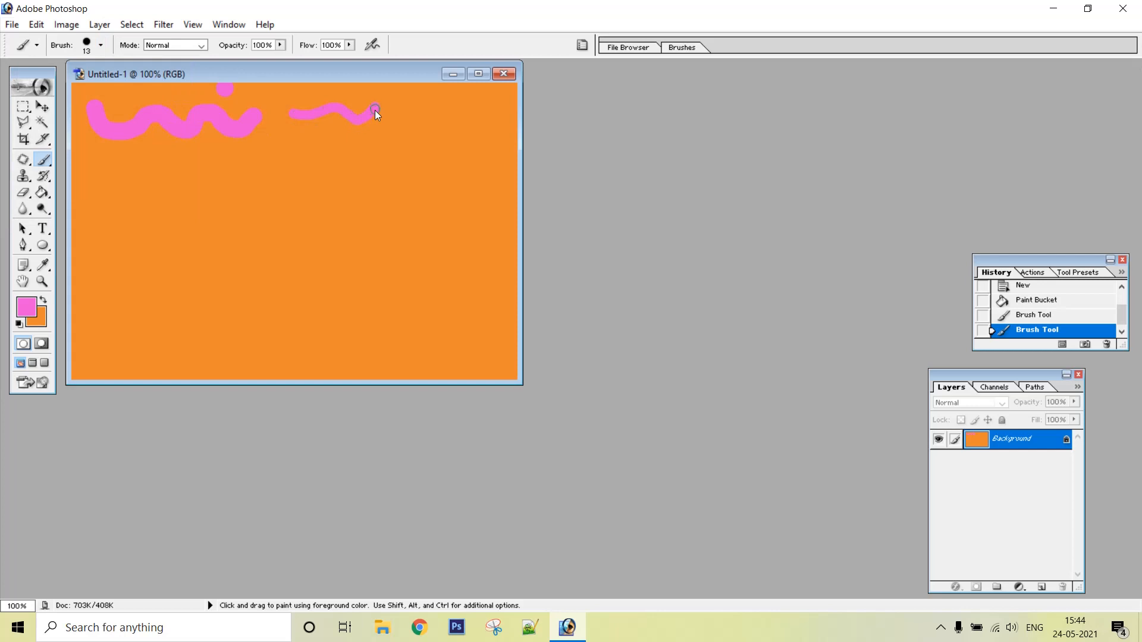
left_click_drag(459, 123, 463, 135)
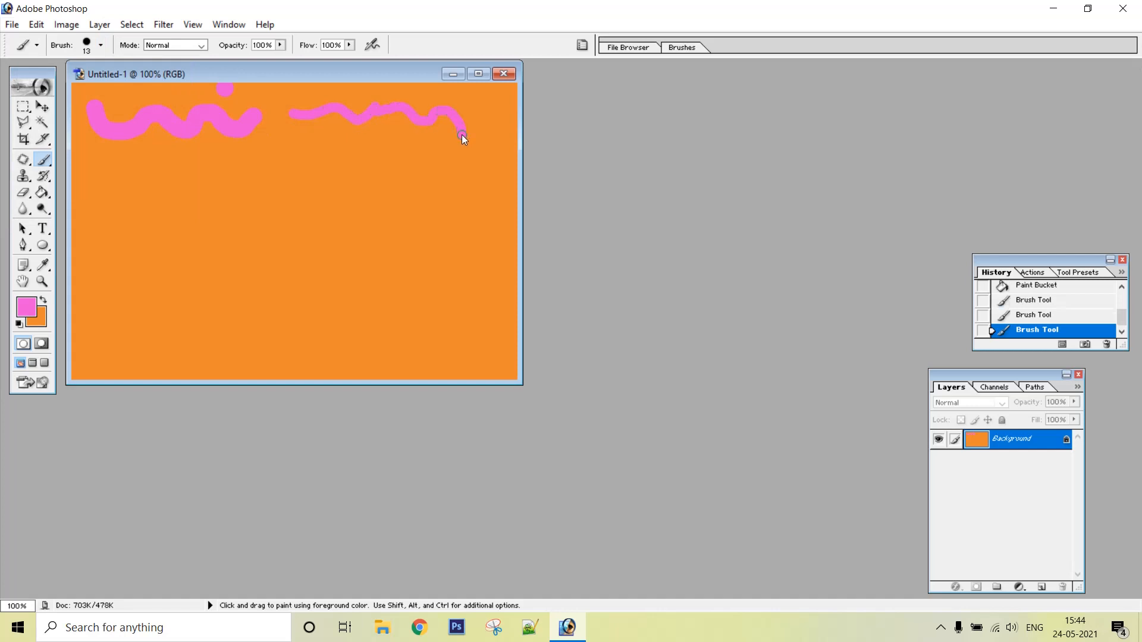
- Below the thick wavy stroke, paint a short horizontal pink stroke in Normal mode and another beneath it in Dissolve mode
left_click(205, 45)
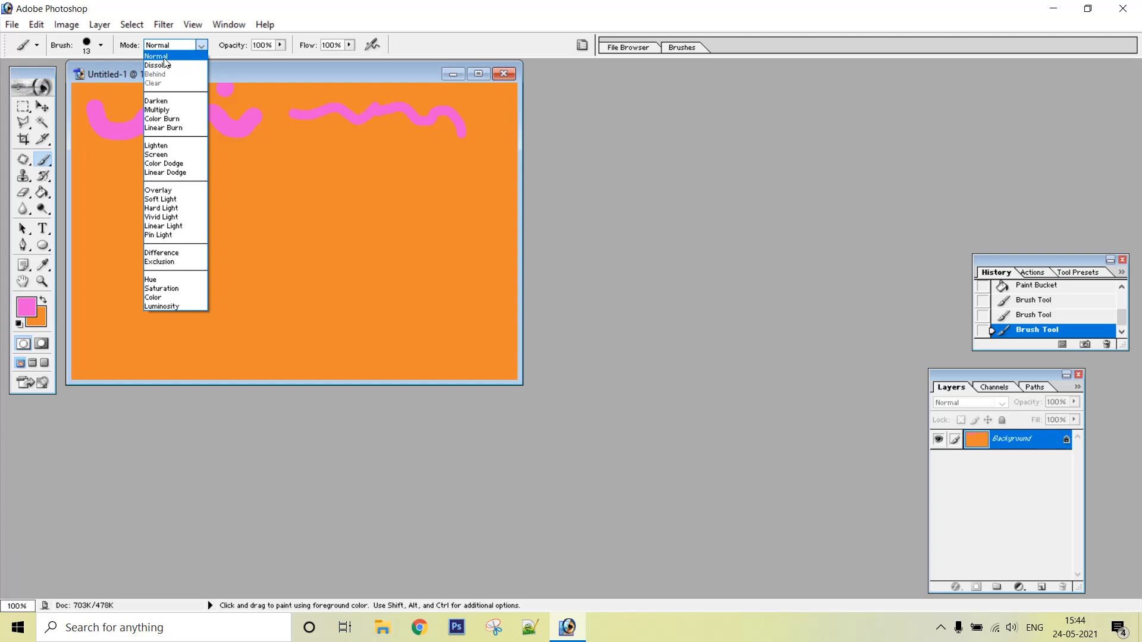
left_click(164, 57)
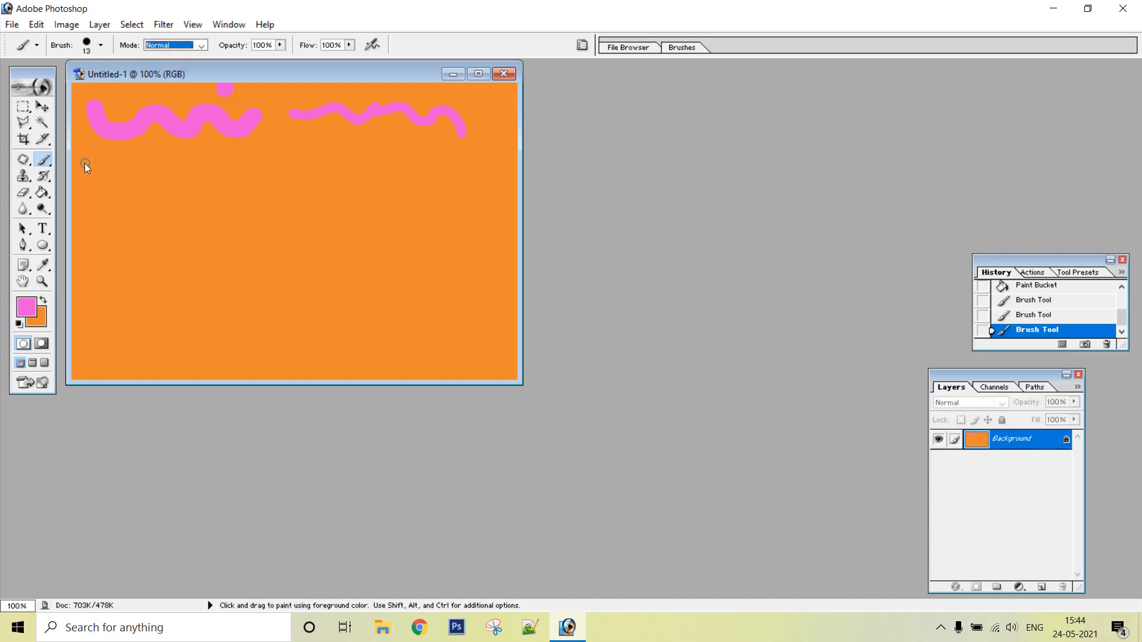
key("Return")
left_click_drag(144, 155, 144, 155)
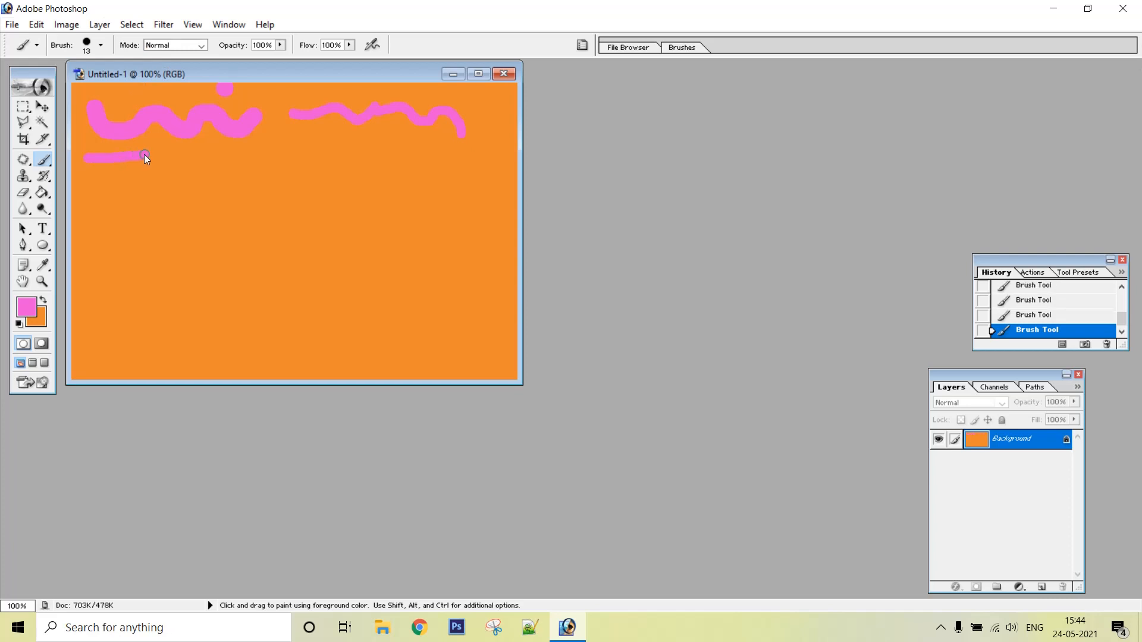
left_click(201, 46)
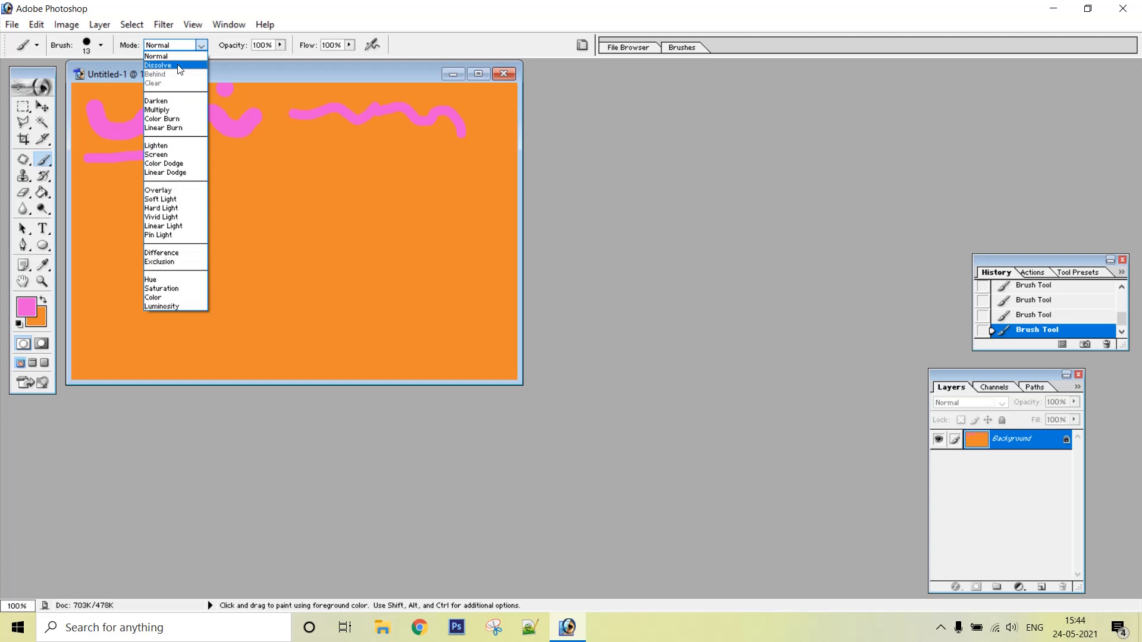
left_click(178, 65)
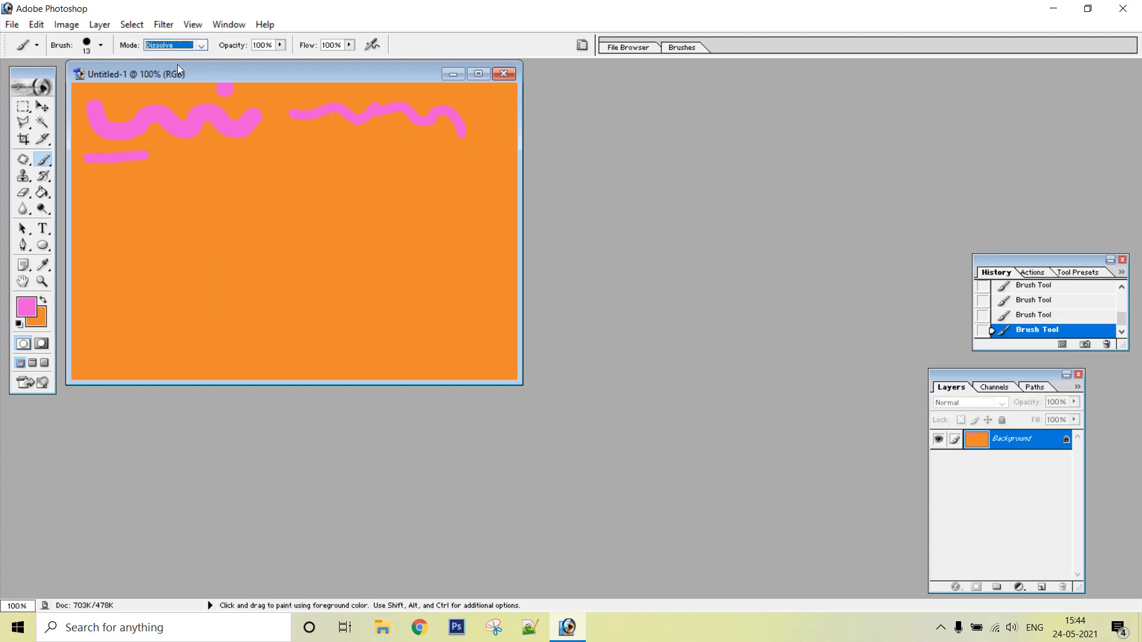
left_click(86, 174)
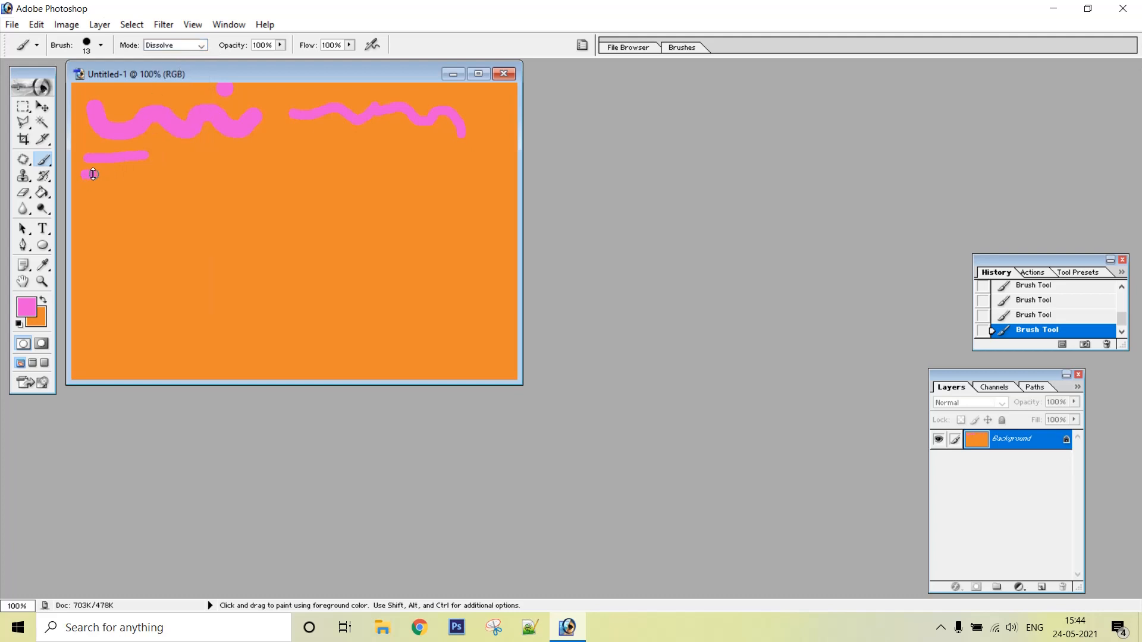
left_click_drag(93, 174, 142, 171)
- Continue the column of short horizontal strokes with one in Darken mode and one in Multiply mode below it
left_click(189, 45)
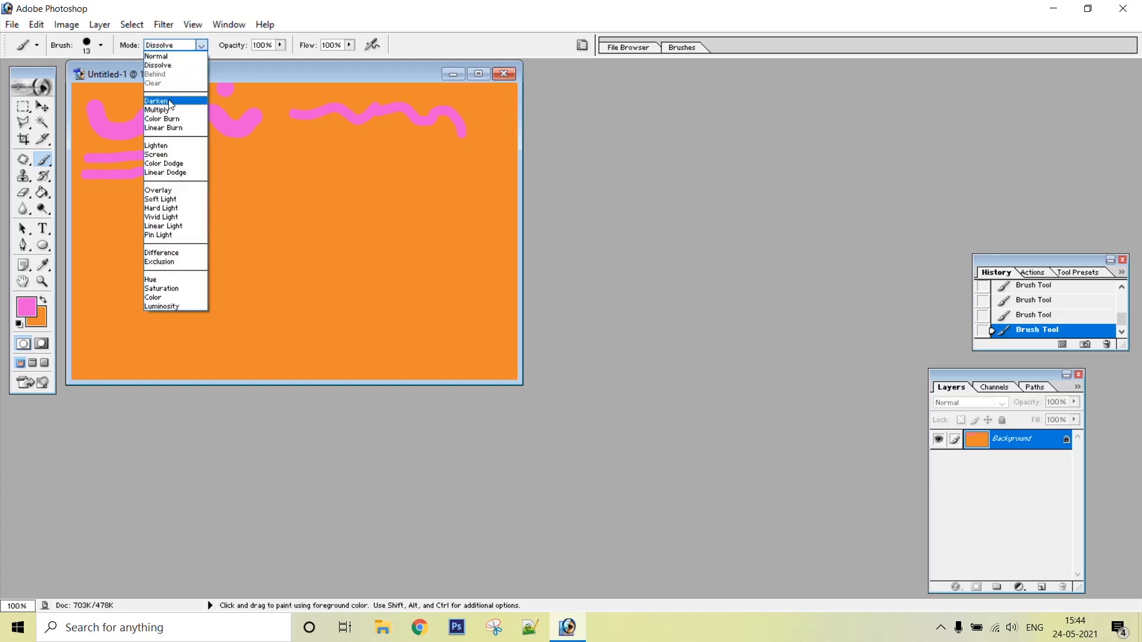
left_click(169, 101)
left_click(88, 194)
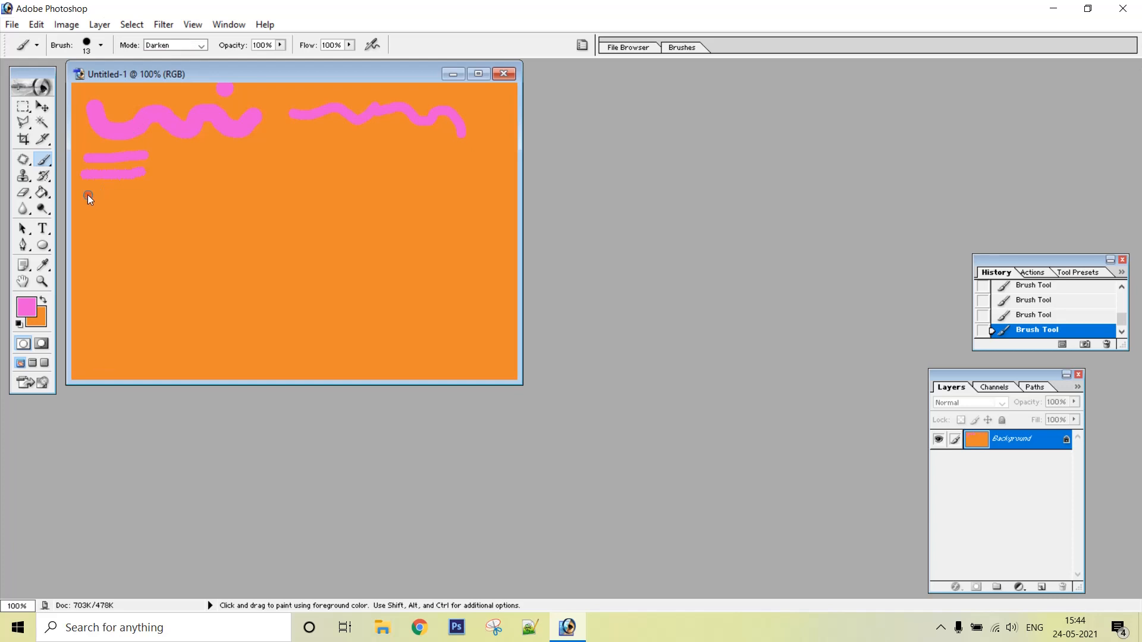
left_click(206, 46)
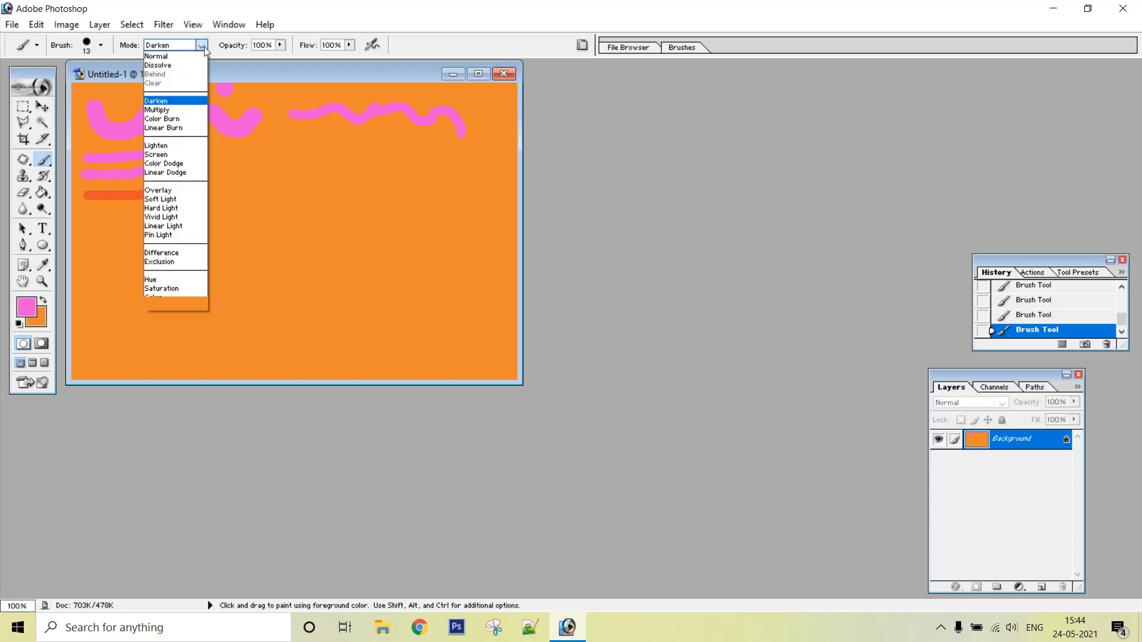
left_click(169, 110)
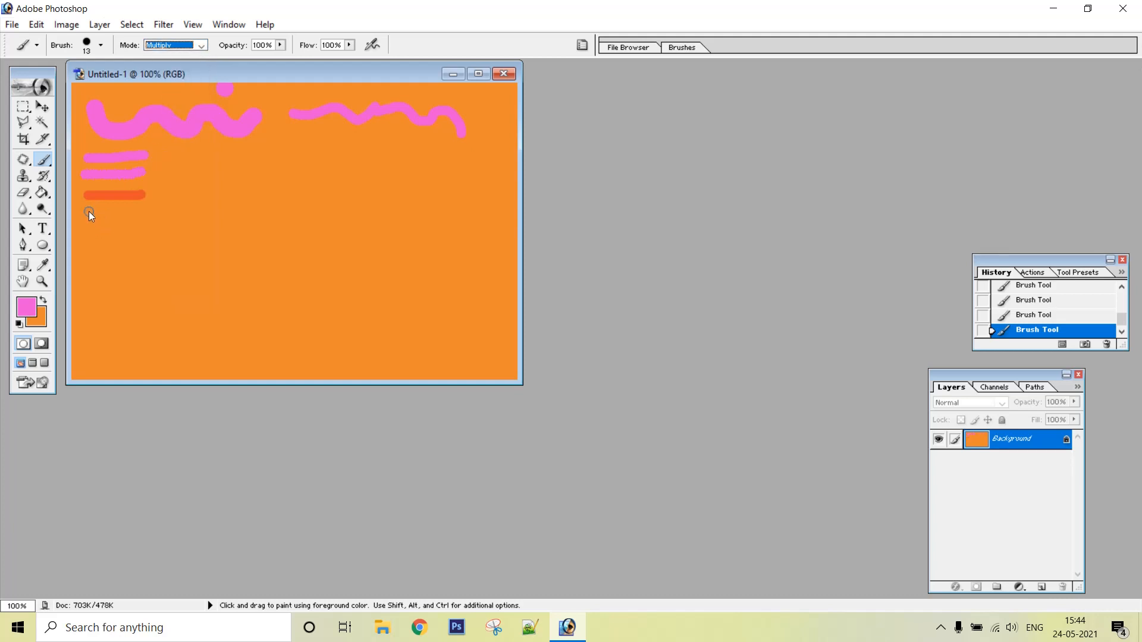
left_click_drag(86, 210, 92, 210)
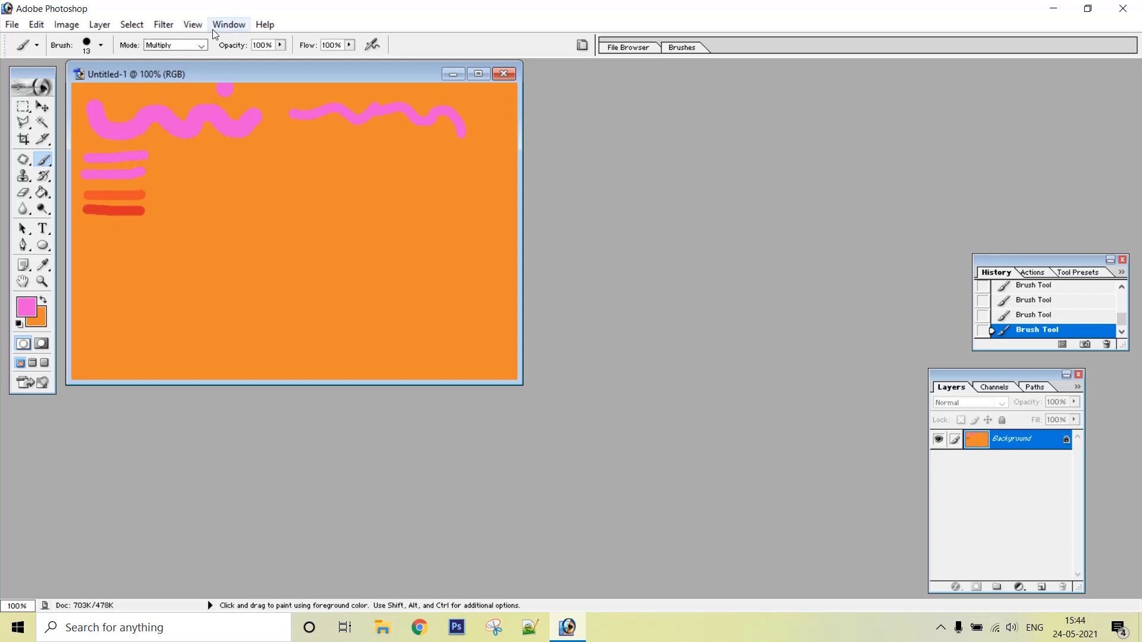
- Add a short stroke in Color Burn mode and one in Linear Burn mode beneath the Multiply stroke
left_click(201, 46)
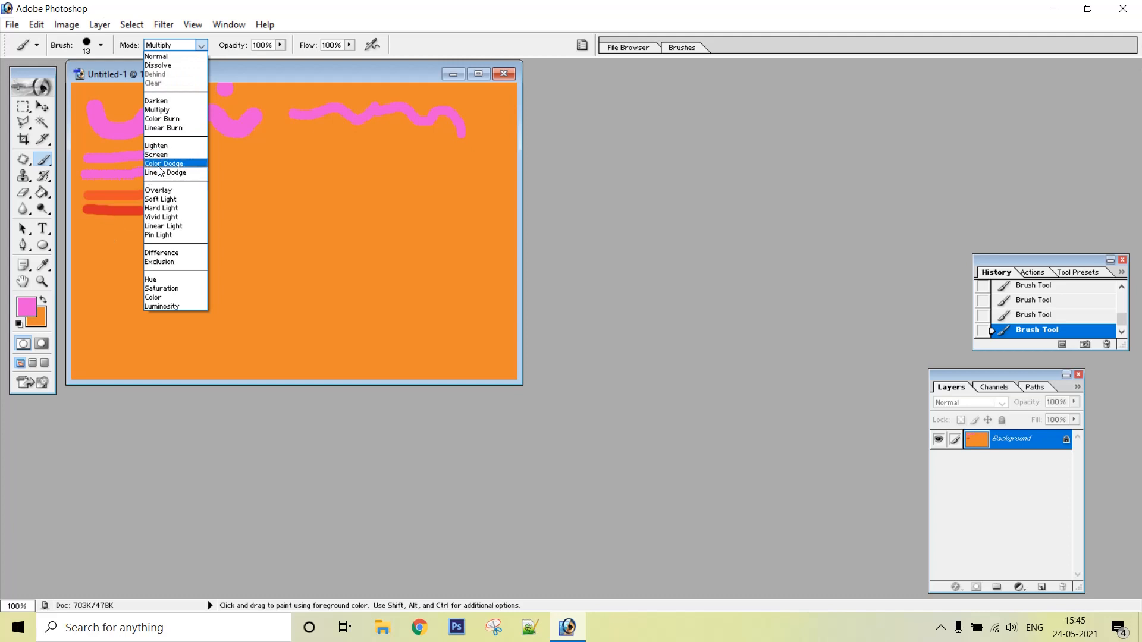
left_click(163, 119)
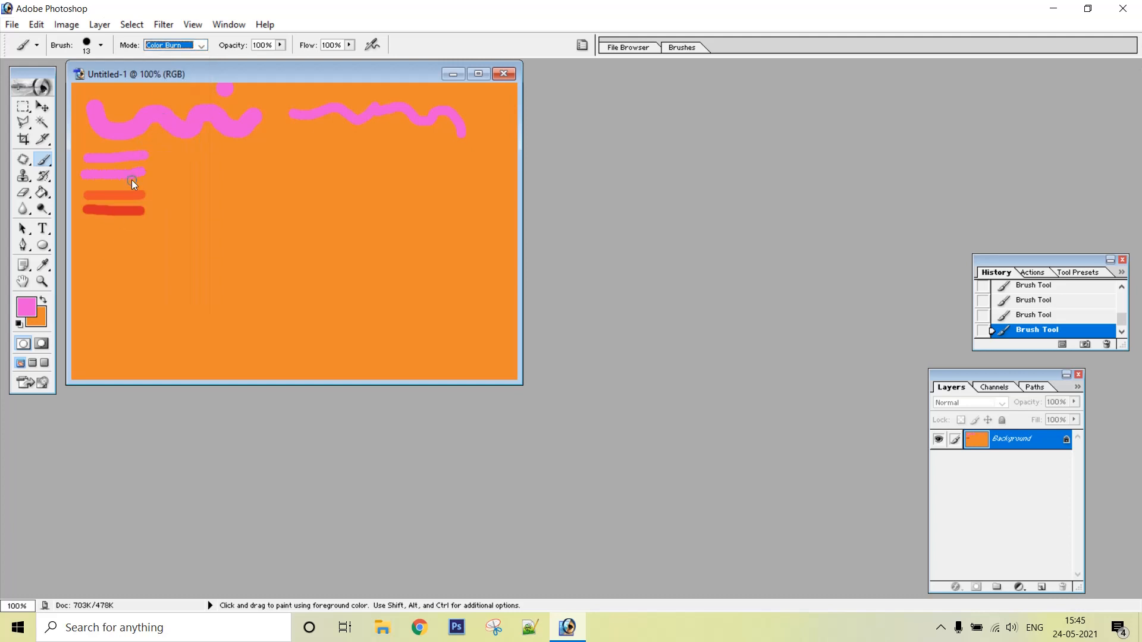
left_click(88, 227)
left_click(201, 45)
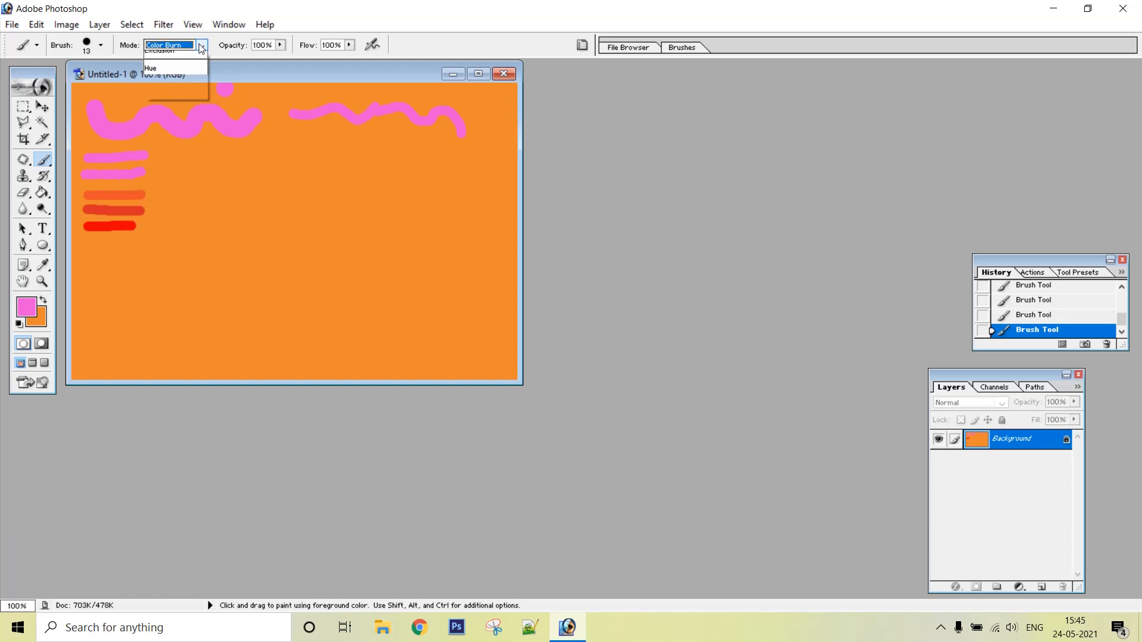
left_click(175, 128)
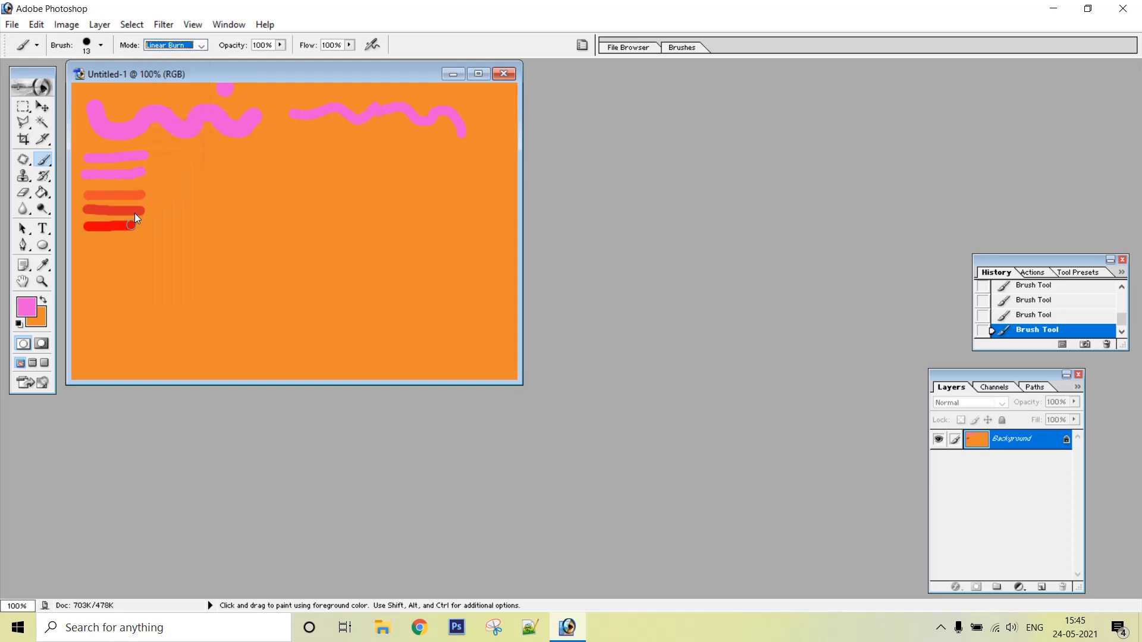
left_click(87, 243)
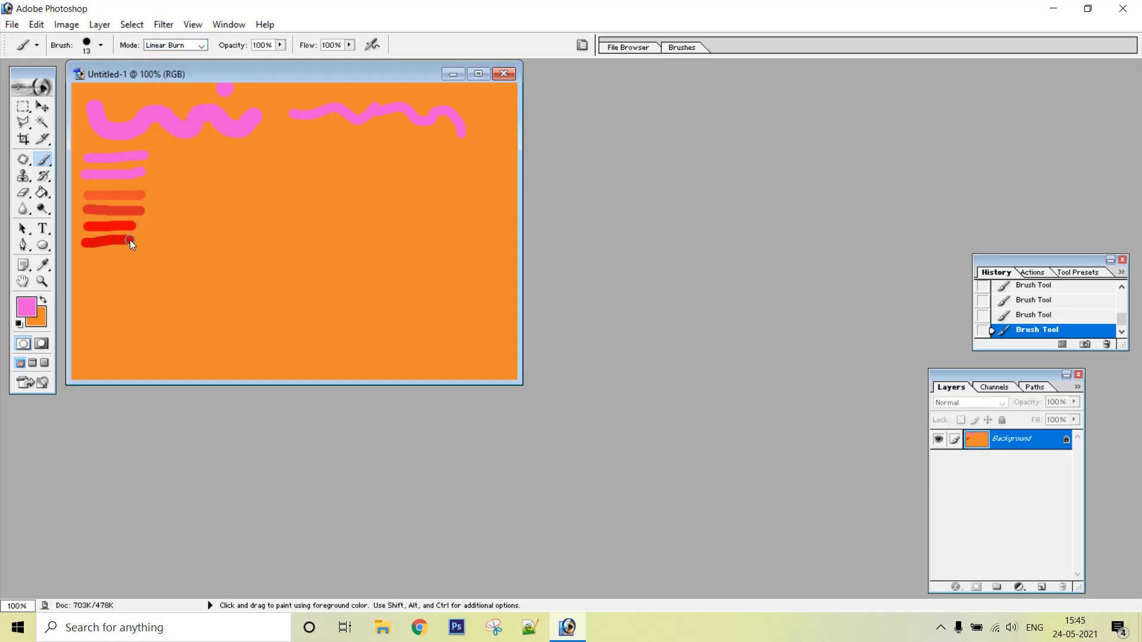
- Add a short stroke in Lighten mode and one in Screen mode beneath the Linear Burn stroke
left_click(201, 45)
left_click(166, 146)
left_click(87, 260)
left_click(202, 45)
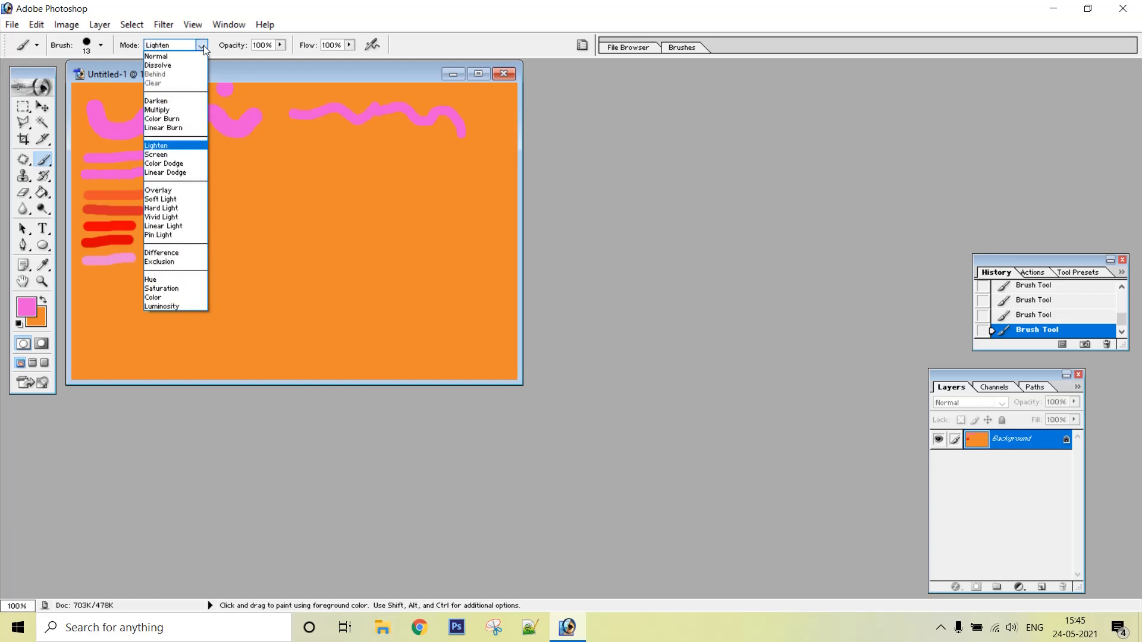
left_click(171, 156)
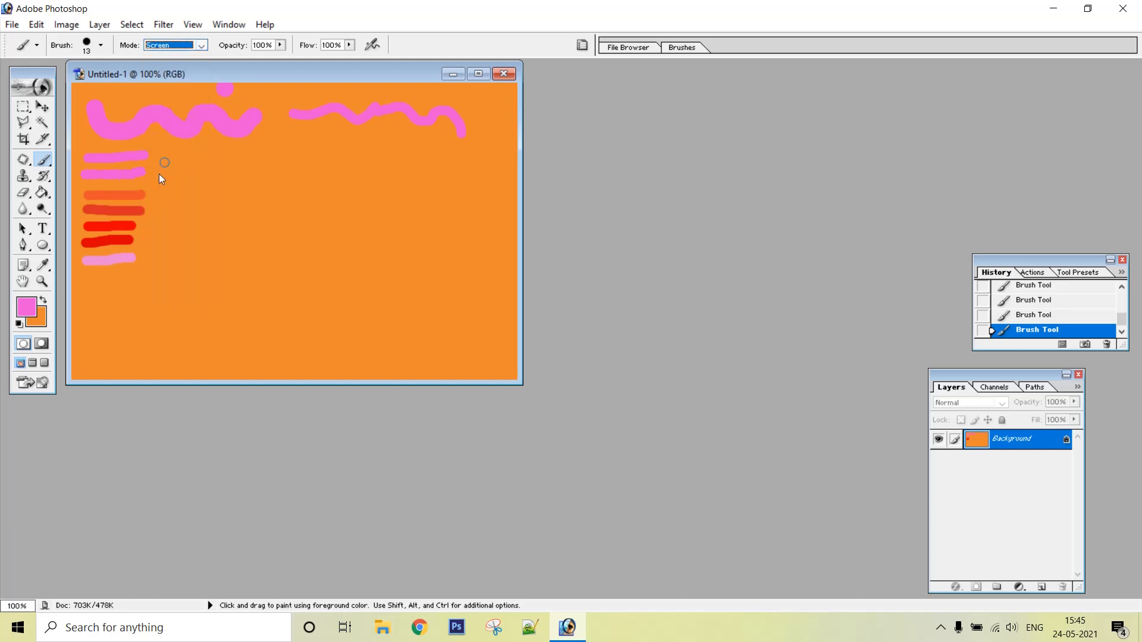
left_click(84, 277)
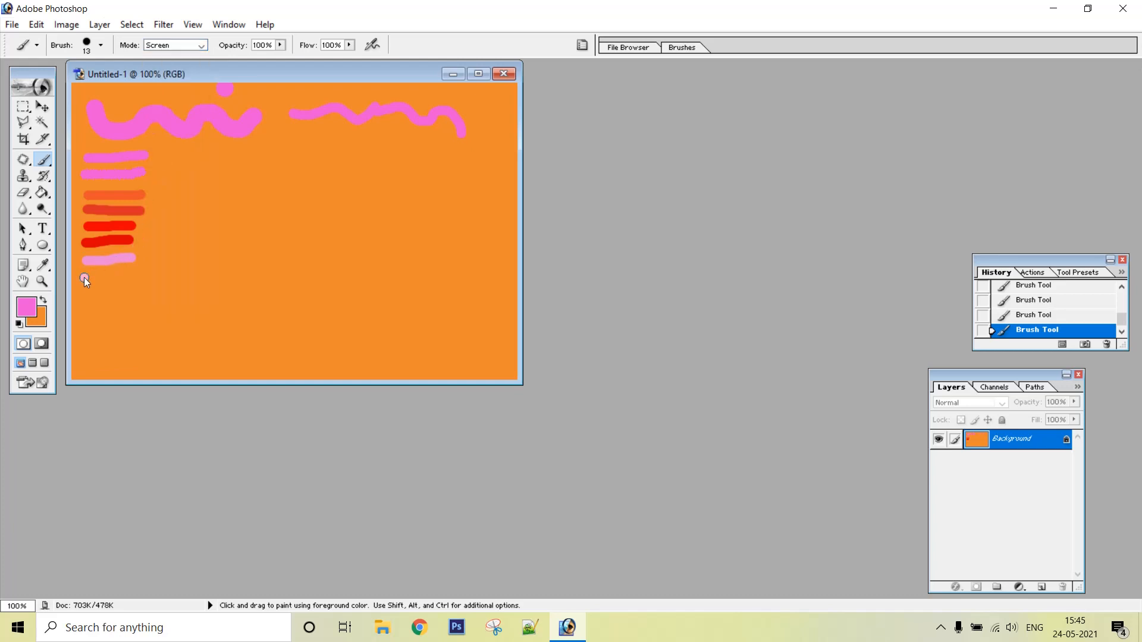
- Finish the first column of strokes with one in Color Dodge mode and one in Linear Dodge mode below it
left_click(201, 45)
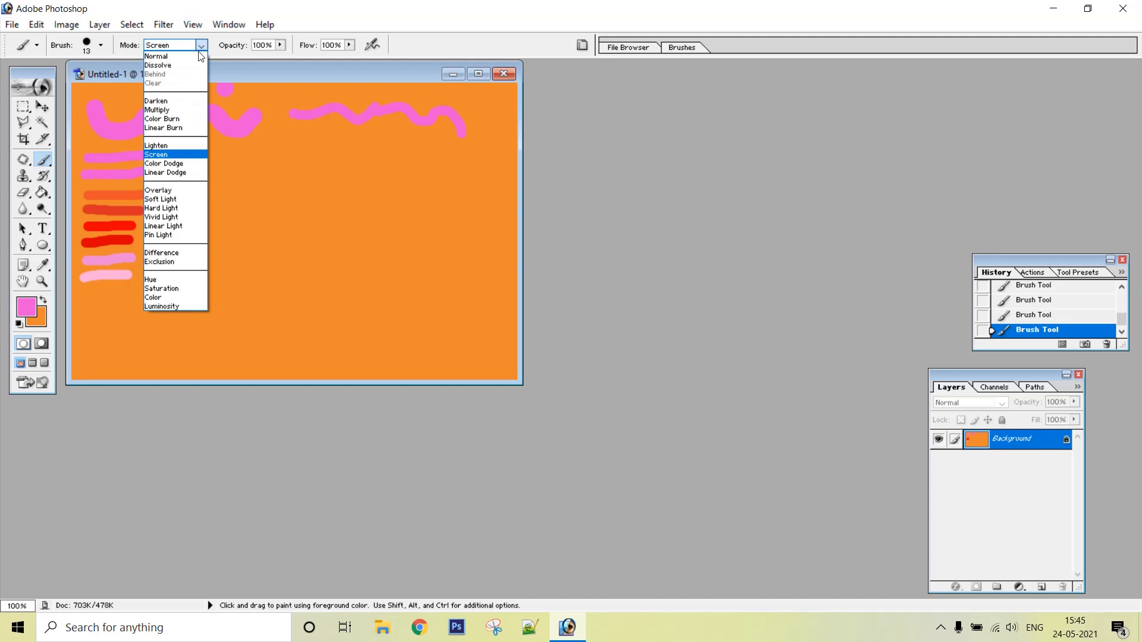
left_click(178, 163)
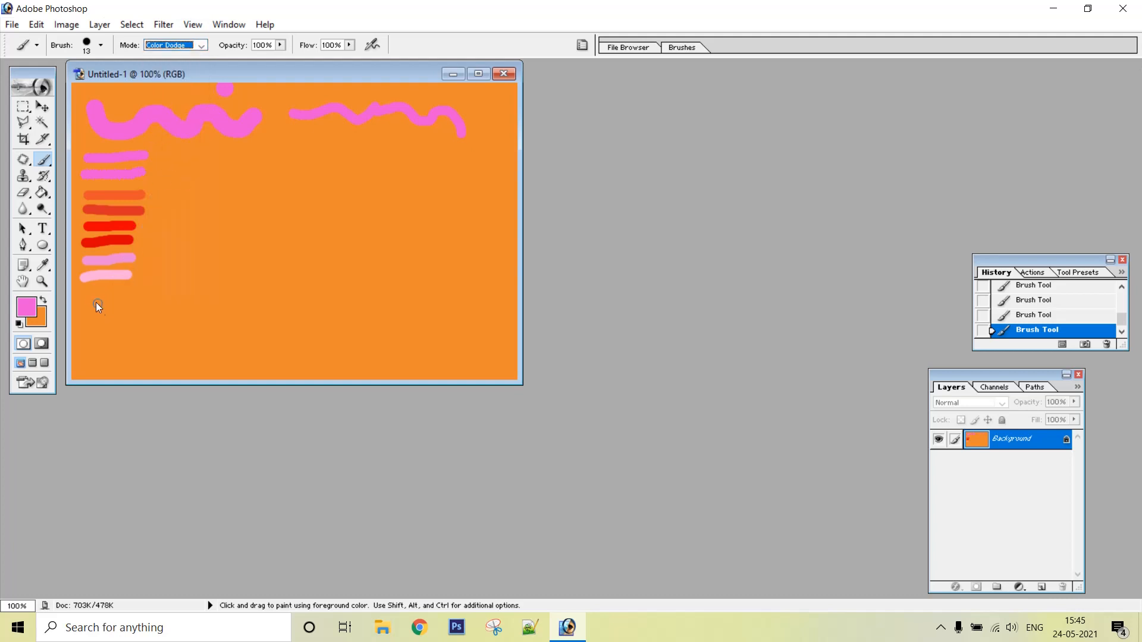
left_click_drag(84, 294, 120, 295)
left_click(202, 45)
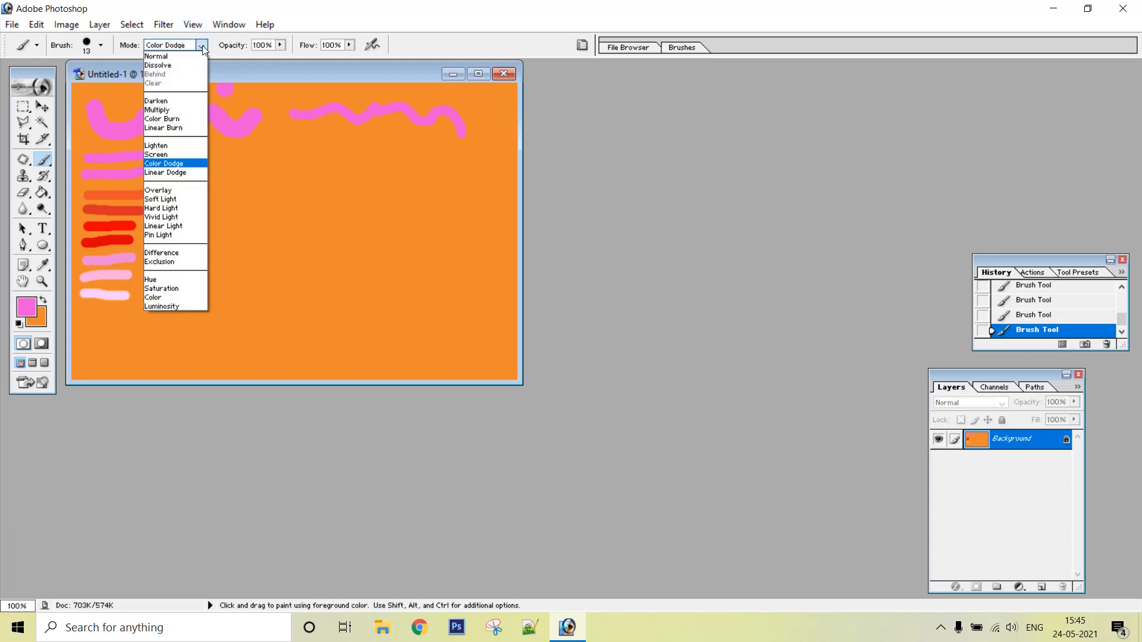
left_click(181, 173)
left_click_drag(82, 312, 99, 313)
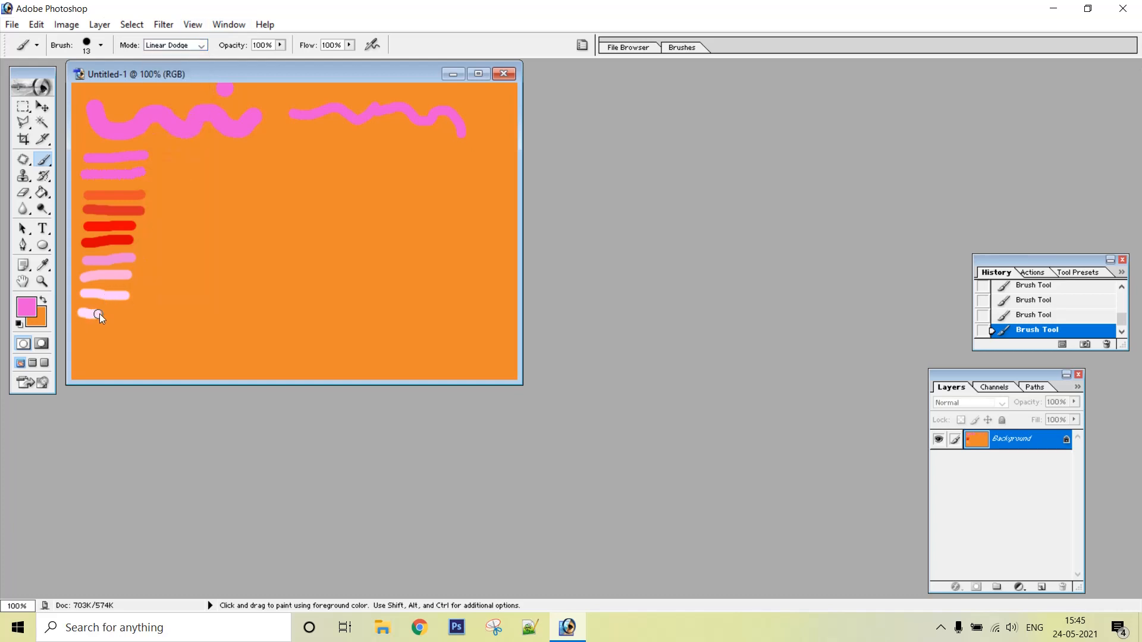
- Start a second column of short strokes beside the first, painting one in Overlay mode and one in Soft Light mode below it
left_click(202, 45)
left_click(173, 191)
left_click_drag(166, 154, 181, 154)
left_click(202, 46)
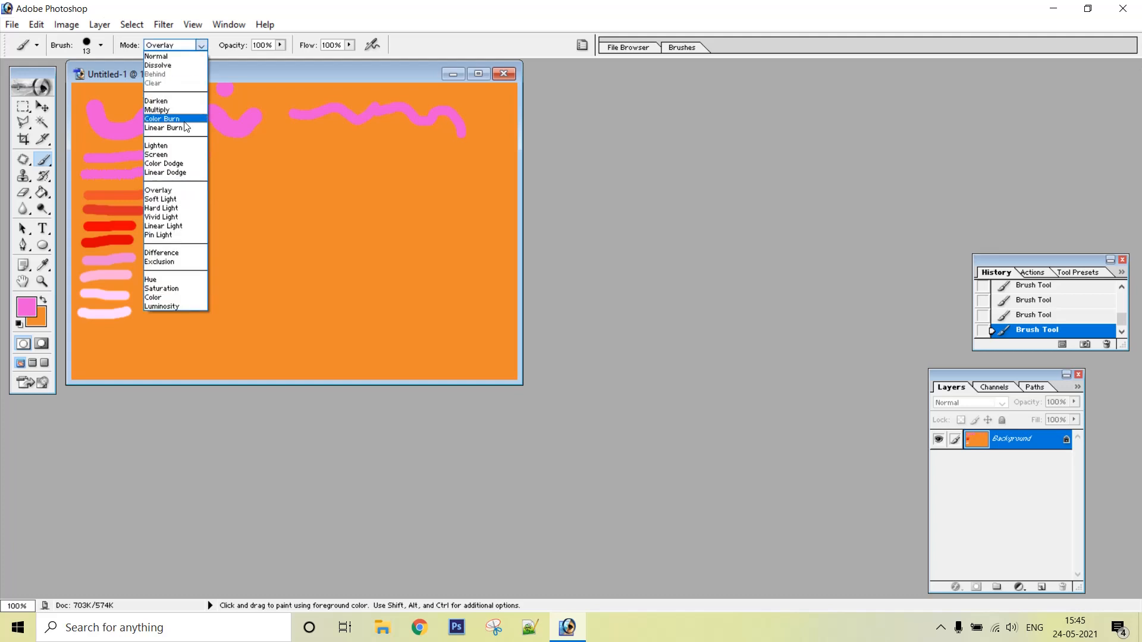
left_click(170, 200)
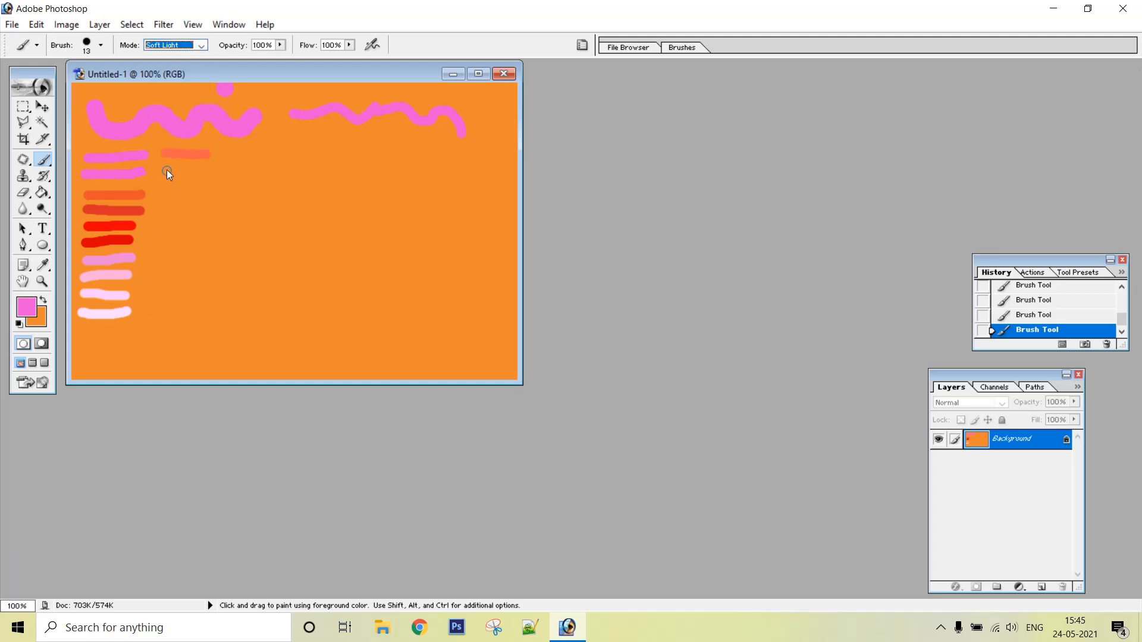
left_click_drag(166, 170, 180, 170)
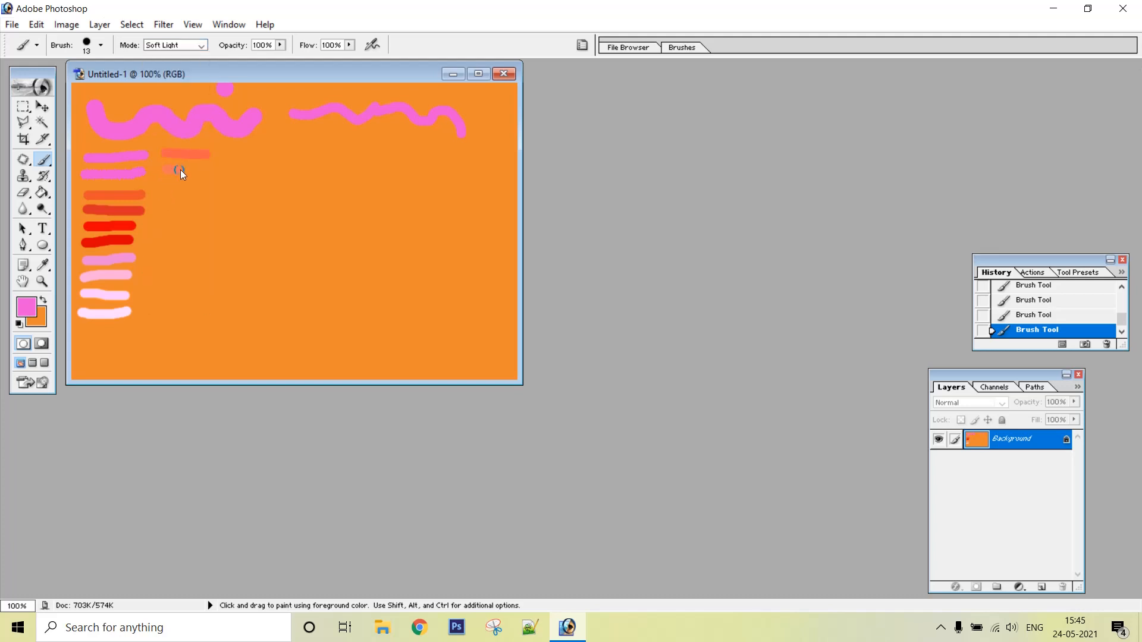
- Paint a stroke in Vivid Light mode below the Soft Light one, and a Hard Light stroke in the gap between them
left_click(202, 45)
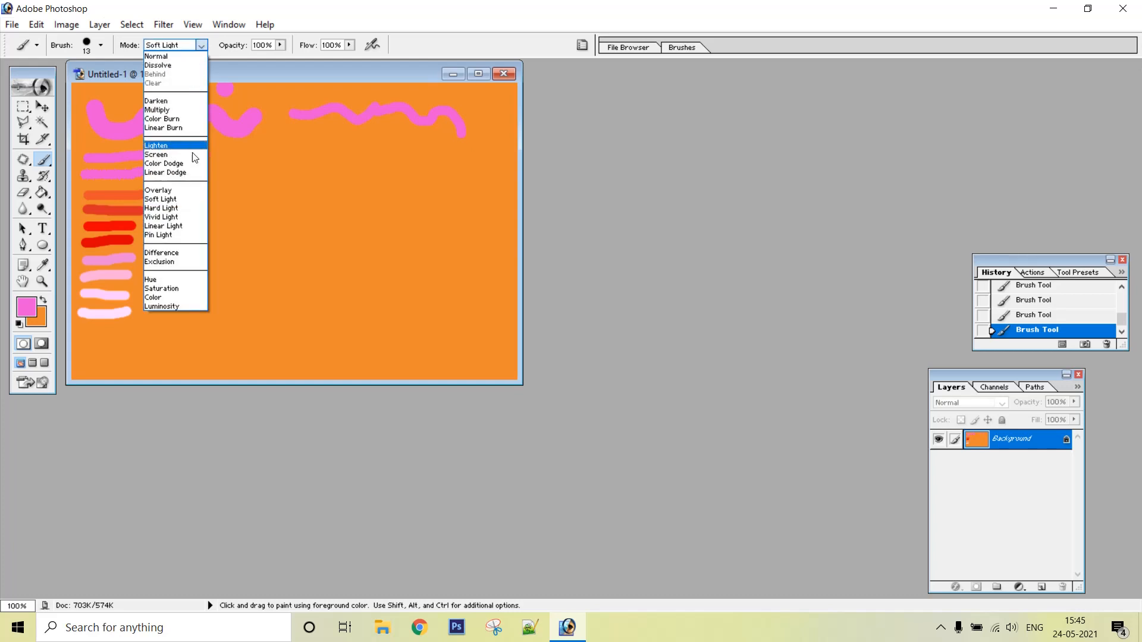
left_click(169, 216)
left_click_drag(166, 191, 204, 196)
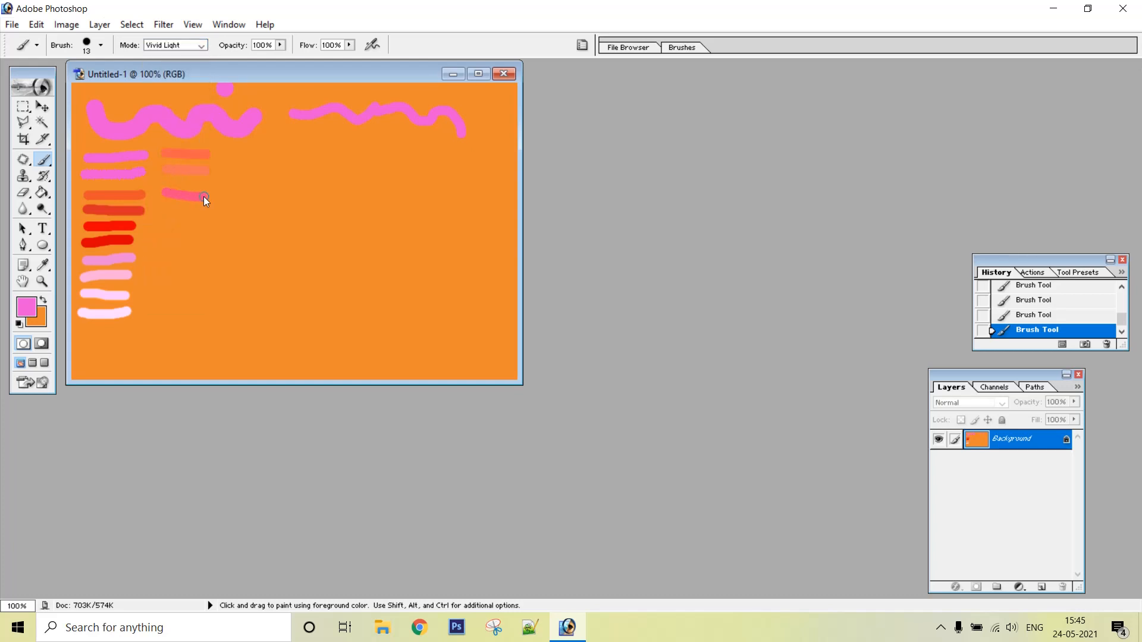
left_click(202, 46)
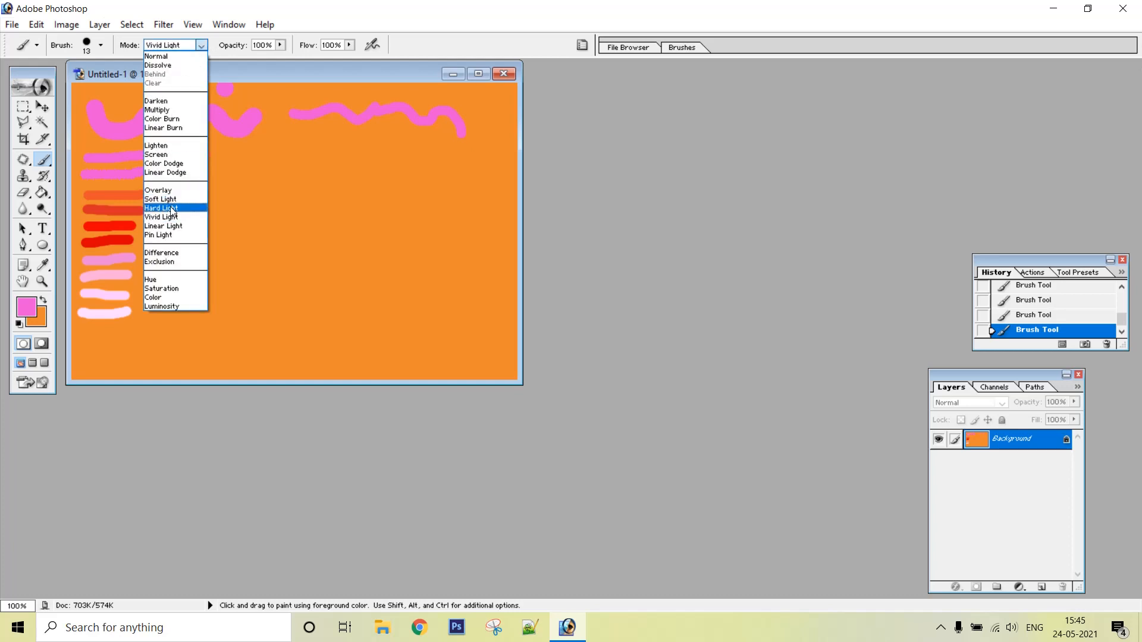
left_click(172, 209)
left_click(166, 179)
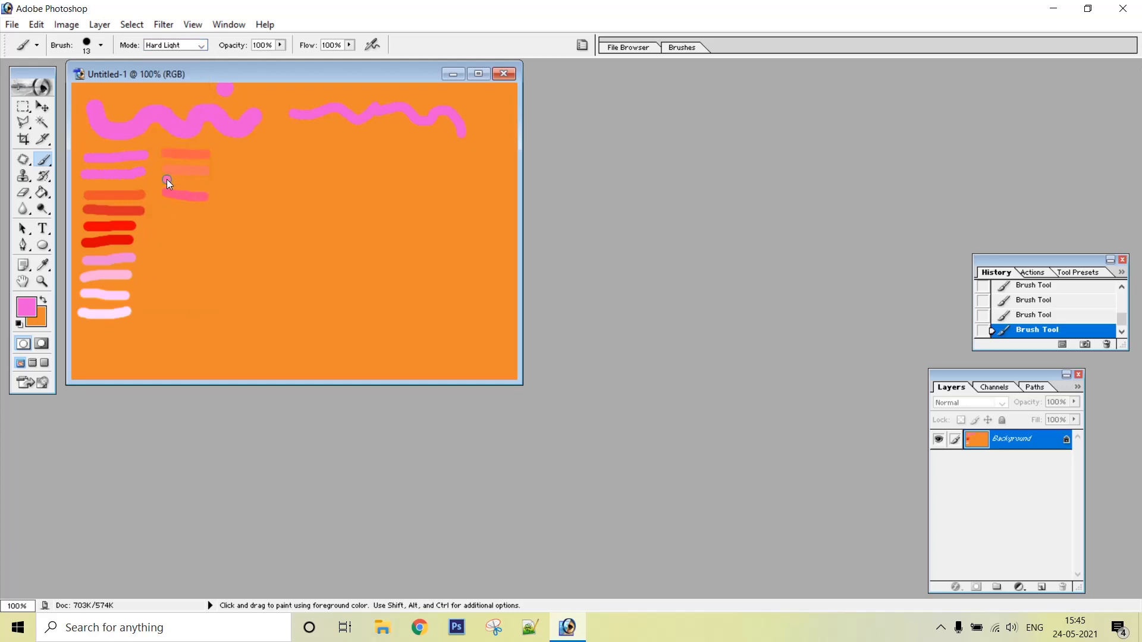
- Extend the second column with a short stroke in Linear Light mode and one in Pin Light mode below it
left_click(202, 47)
left_click(169, 226)
left_click(167, 209)
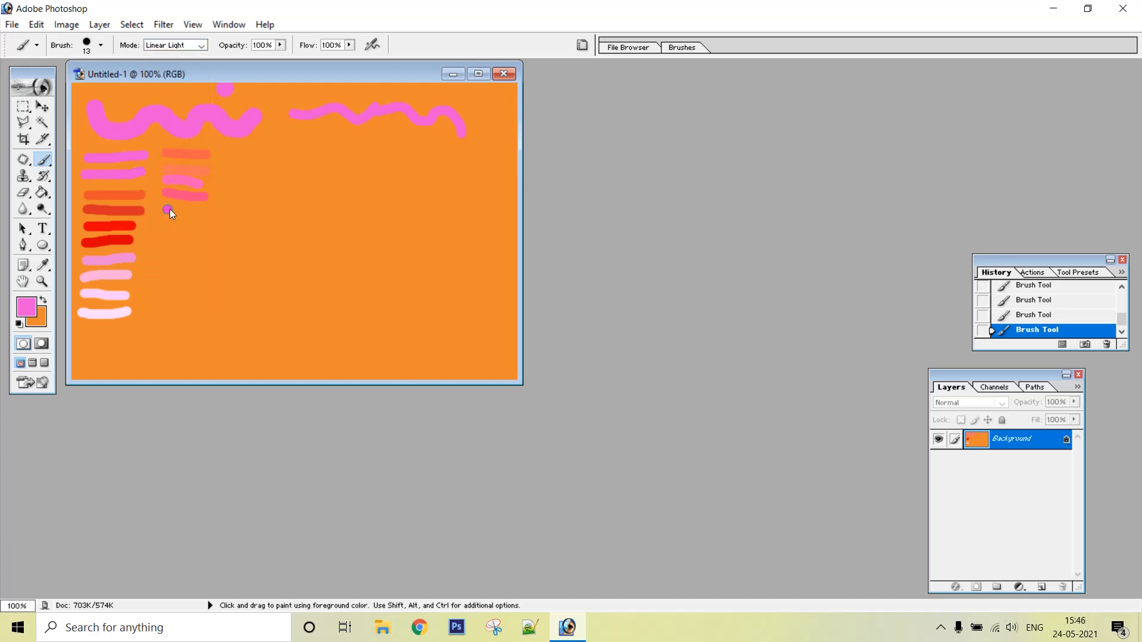
left_click(196, 46)
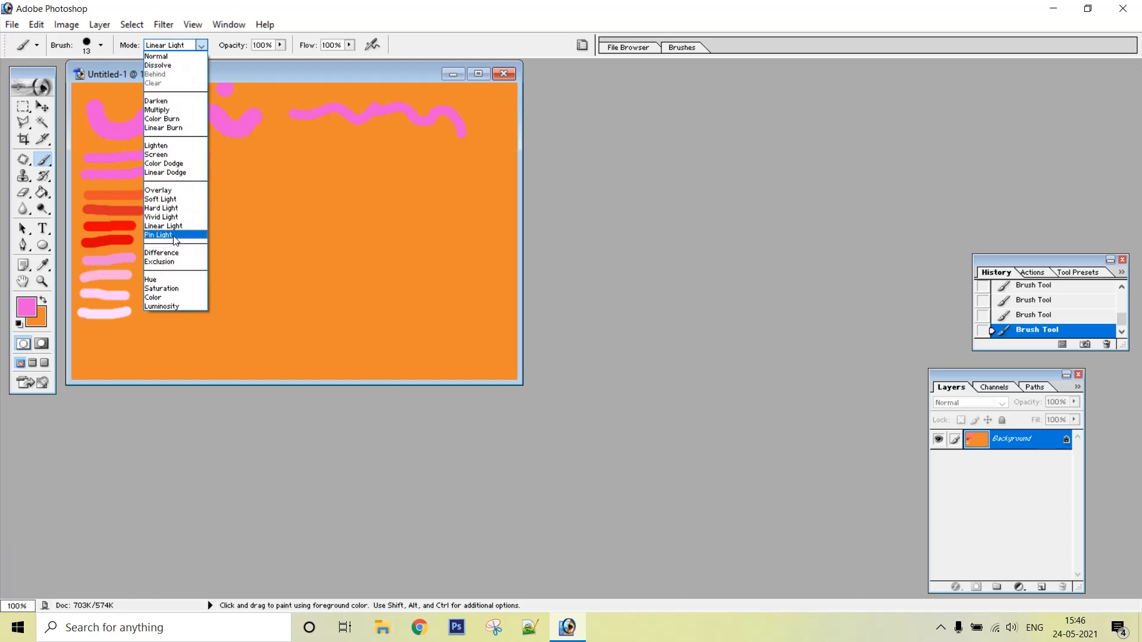
left_click(175, 236)
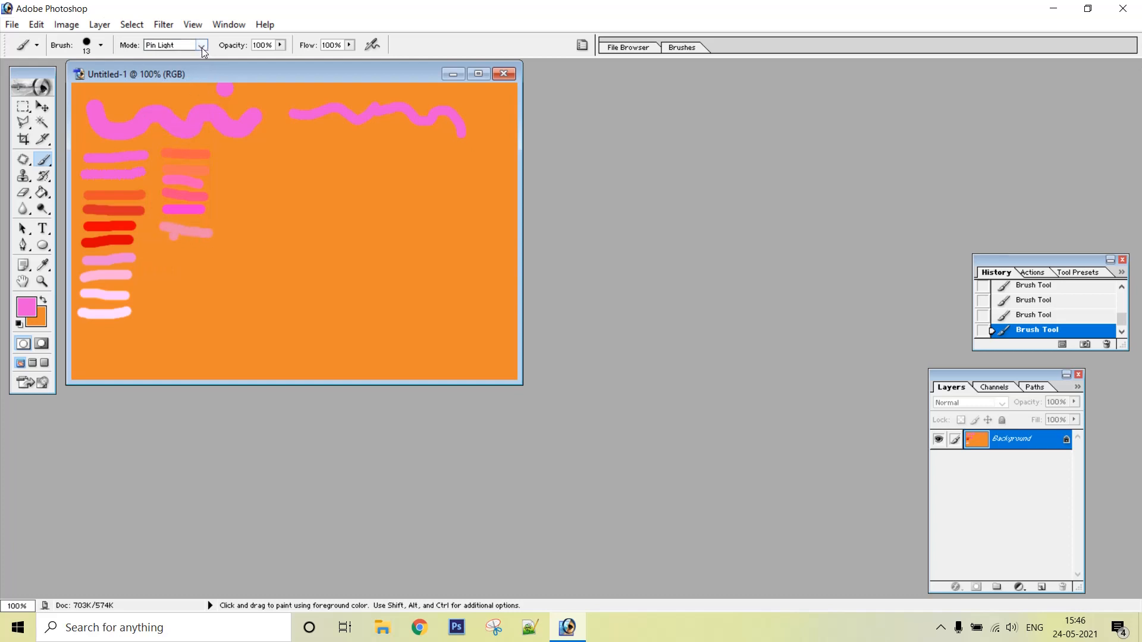
- Continue the second column with a short stroke in Difference mode and one in Exclusion mode below it
left_click(202, 46)
left_click(166, 253)
left_click(160, 254)
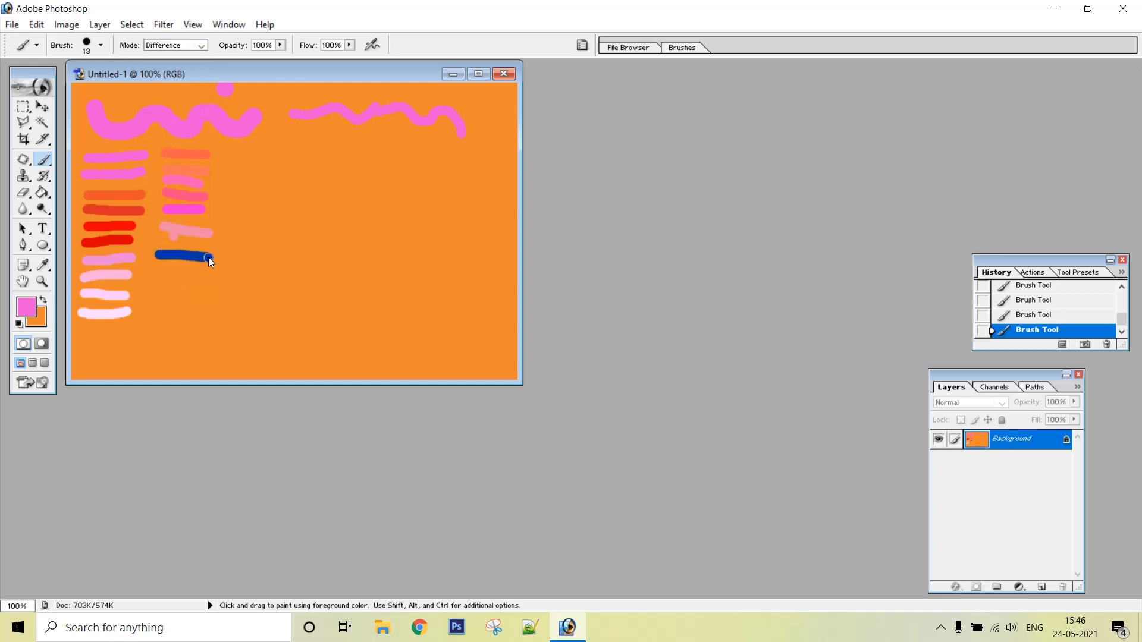
left_click(202, 45)
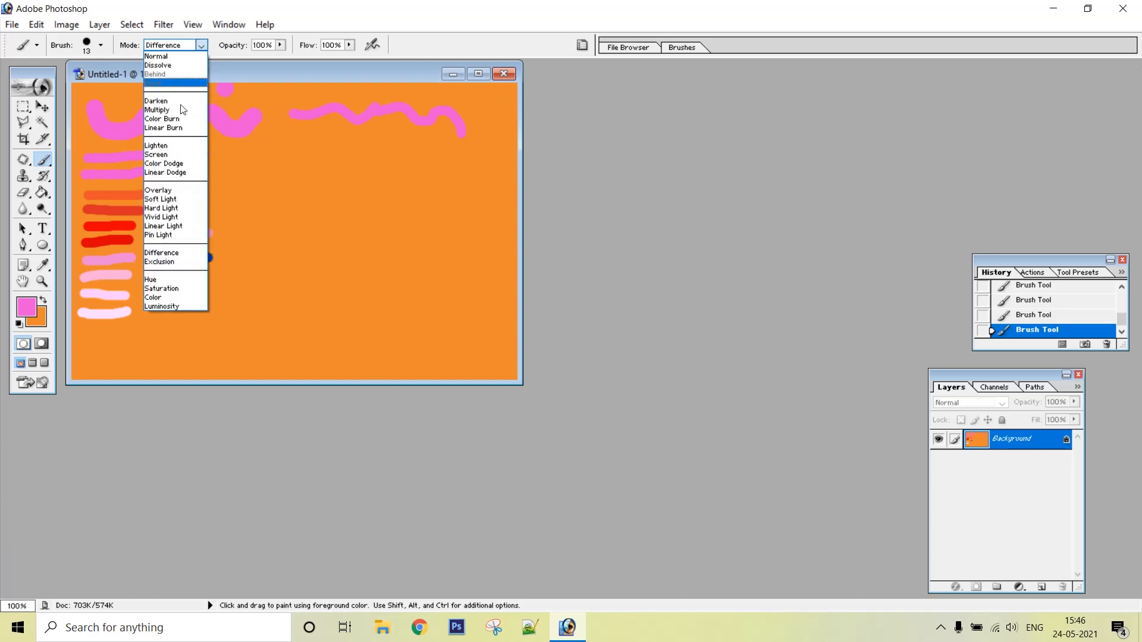
left_click(159, 261)
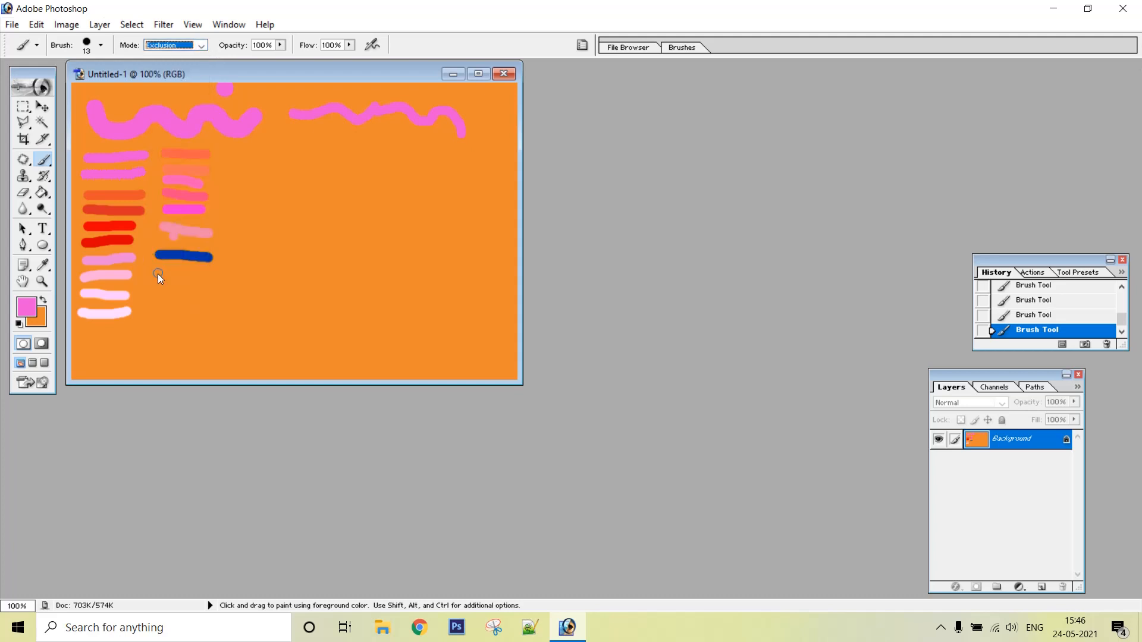
left_click(156, 279)
- Paint a short stroke in Hue mode below the Exclusion one, and a Saturation stroke beneath it
left_click(202, 46)
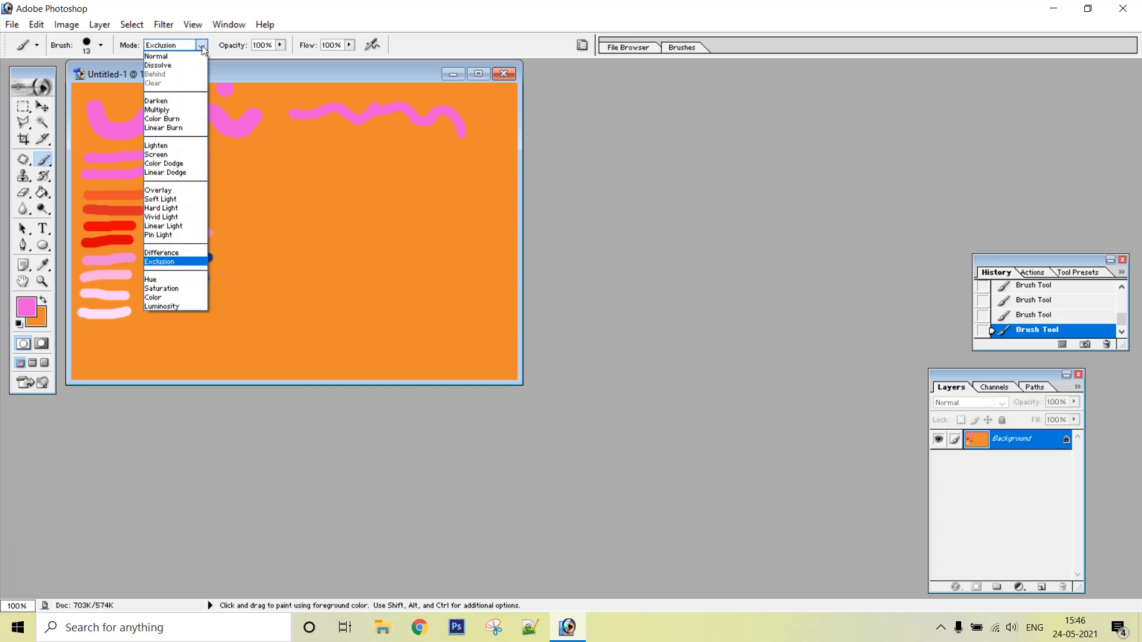
left_click(162, 280)
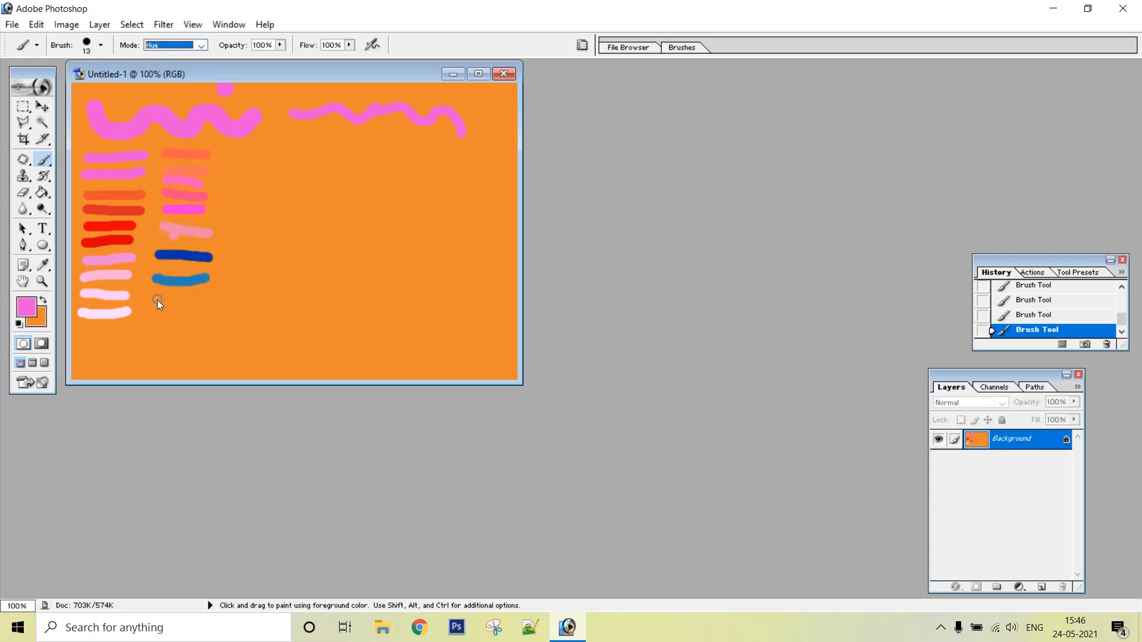
left_click(159, 301)
left_click(201, 45)
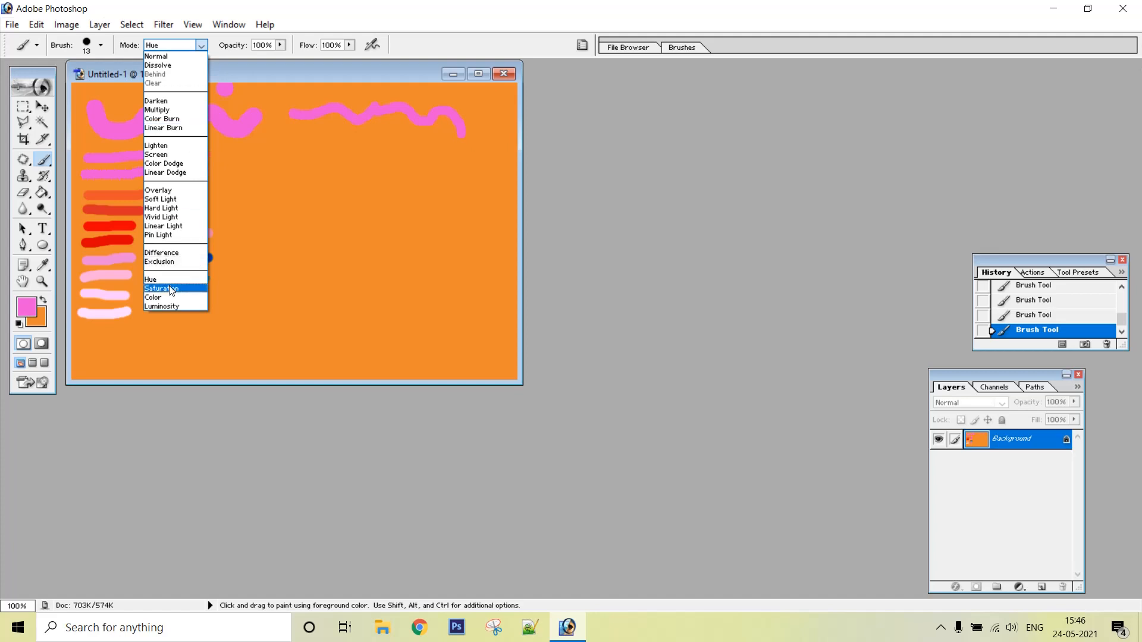
left_click(169, 288)
left_click_drag(149, 319, 195, 324)
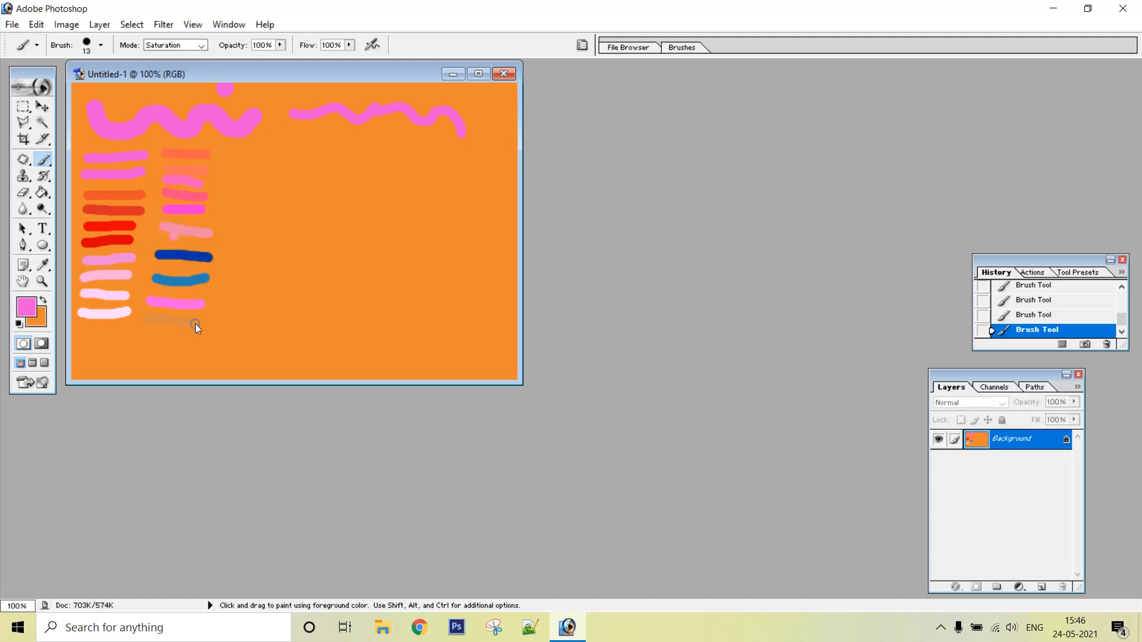
- Finish the second column with a short stroke in Color mode and one in Luminosity mode below it
left_click(202, 45)
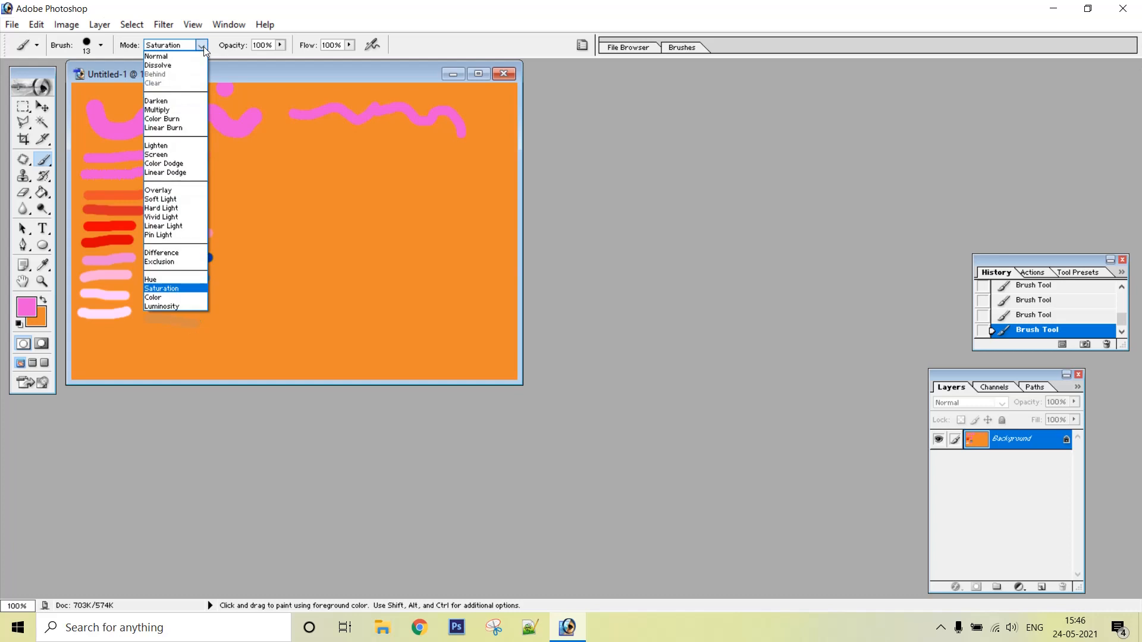
left_click(172, 298)
left_click_drag(145, 327, 173, 330)
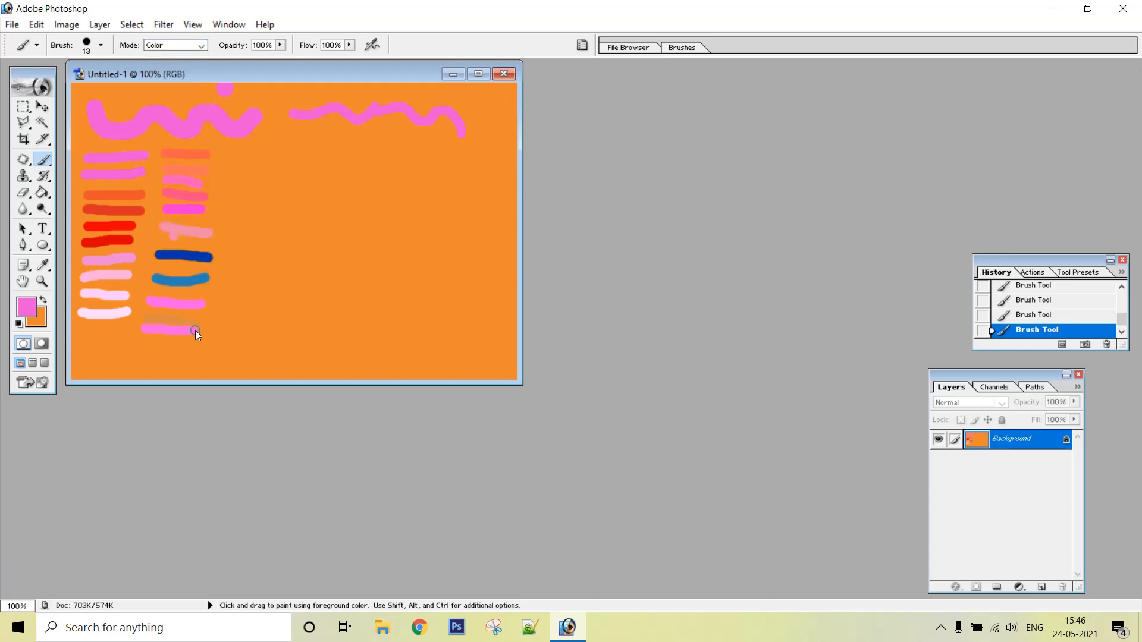
left_click(202, 46)
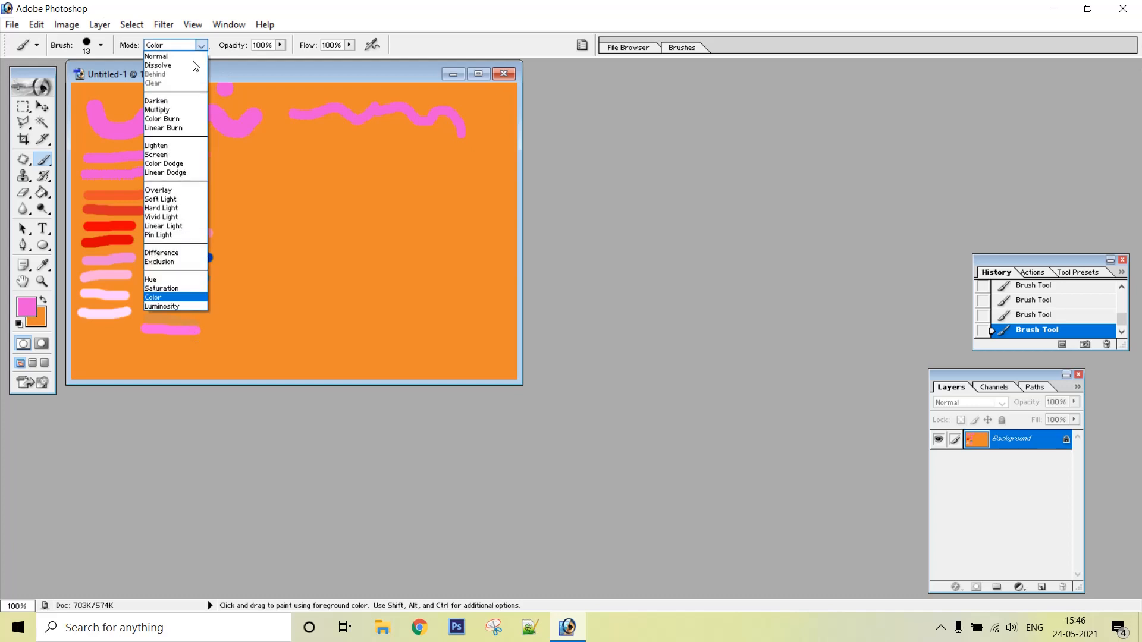
left_click(162, 307)
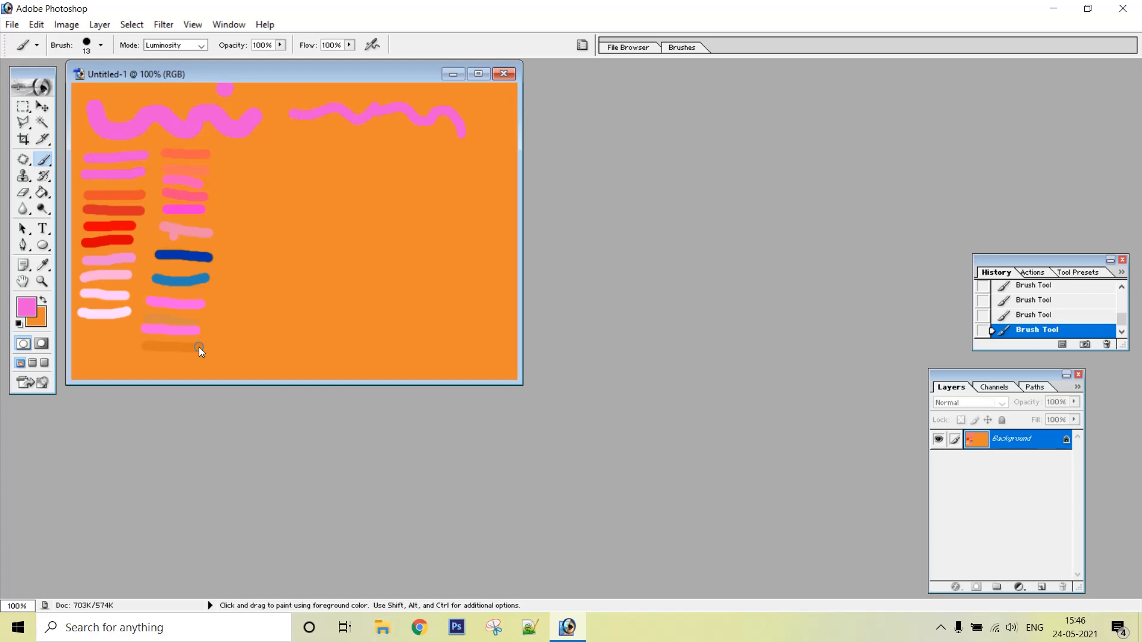
- Lower the brush opacity to 48% and return it to 100%
left_click(281, 45)
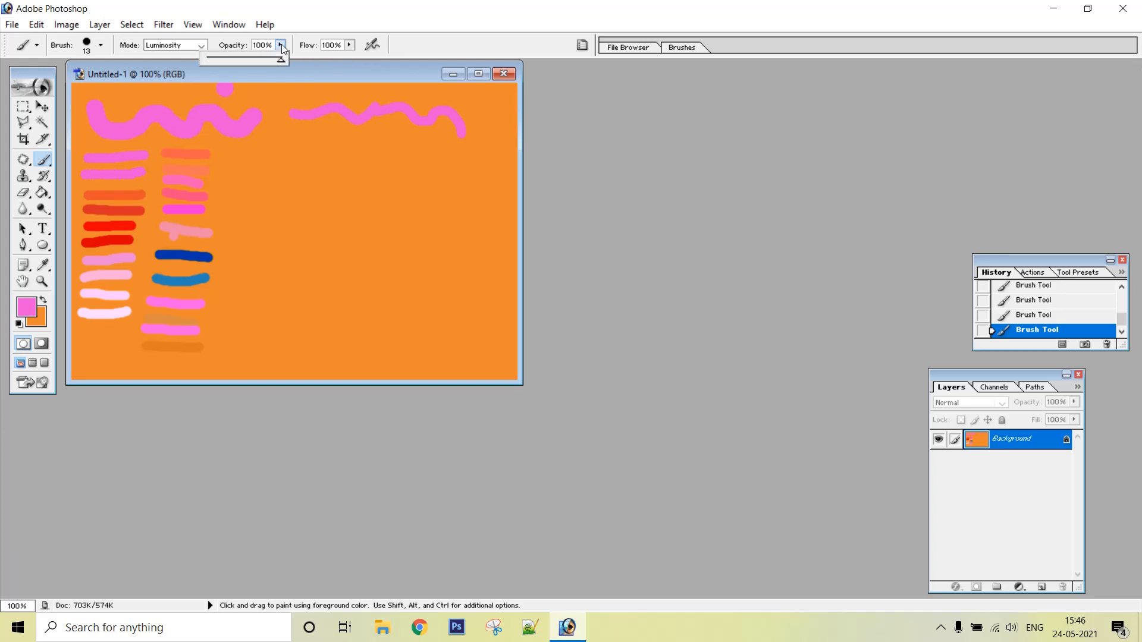
left_click(241, 57)
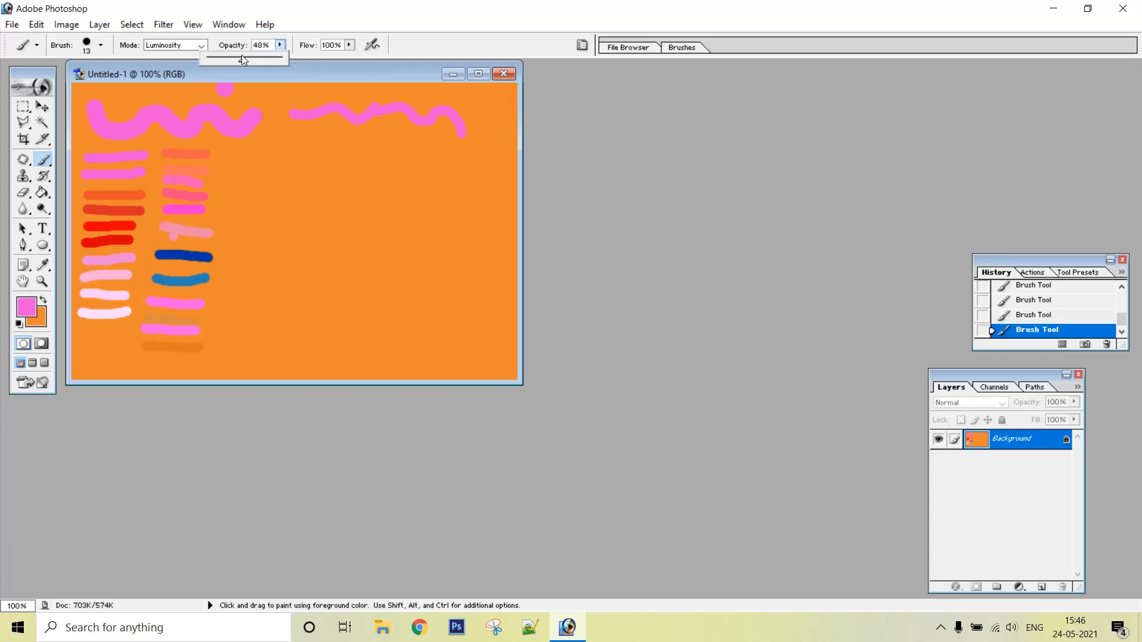
left_click(281, 56)
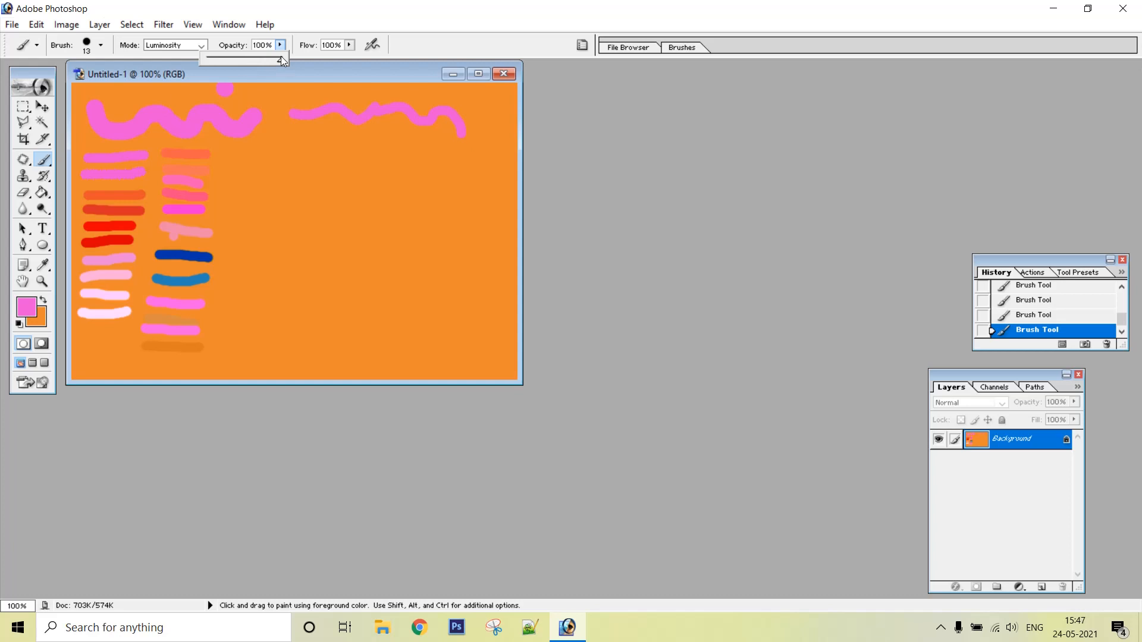
- Set the brush size to 25 px and try a horizontal Luminosity stroke in the empty area beside the two columns
left_click(101, 45)
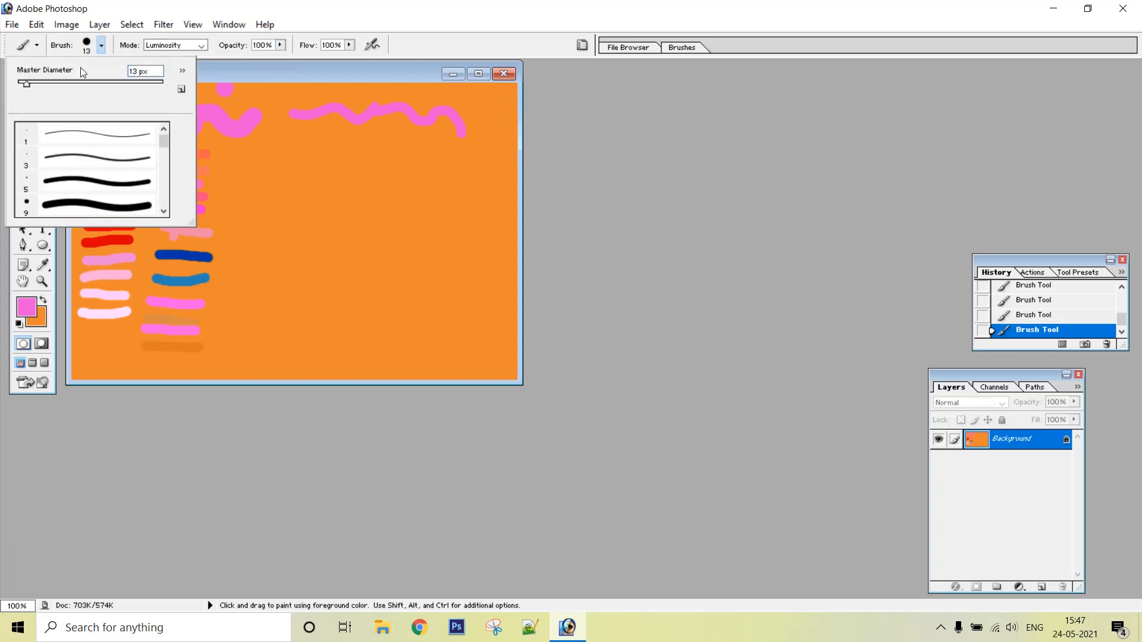
left_click(36, 83)
left_click_drag(264, 192, 302, 190)
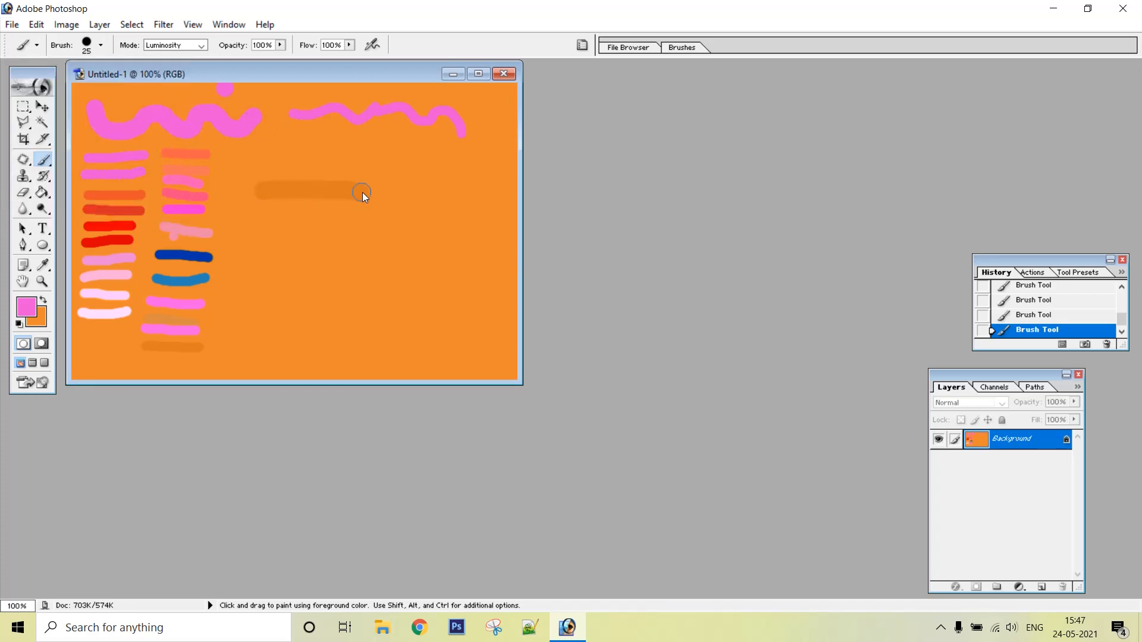
- Switch the brush to Normal mode and paint a long horizontal stroke at 100% opacity beside the two columns
left_click(205, 45)
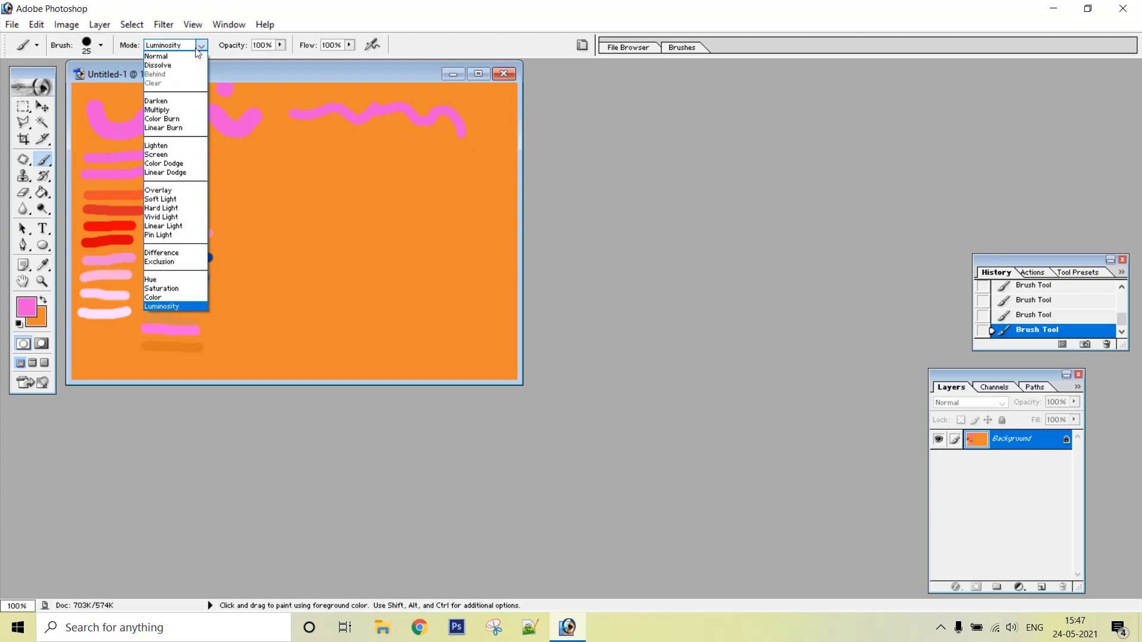
left_click(191, 56)
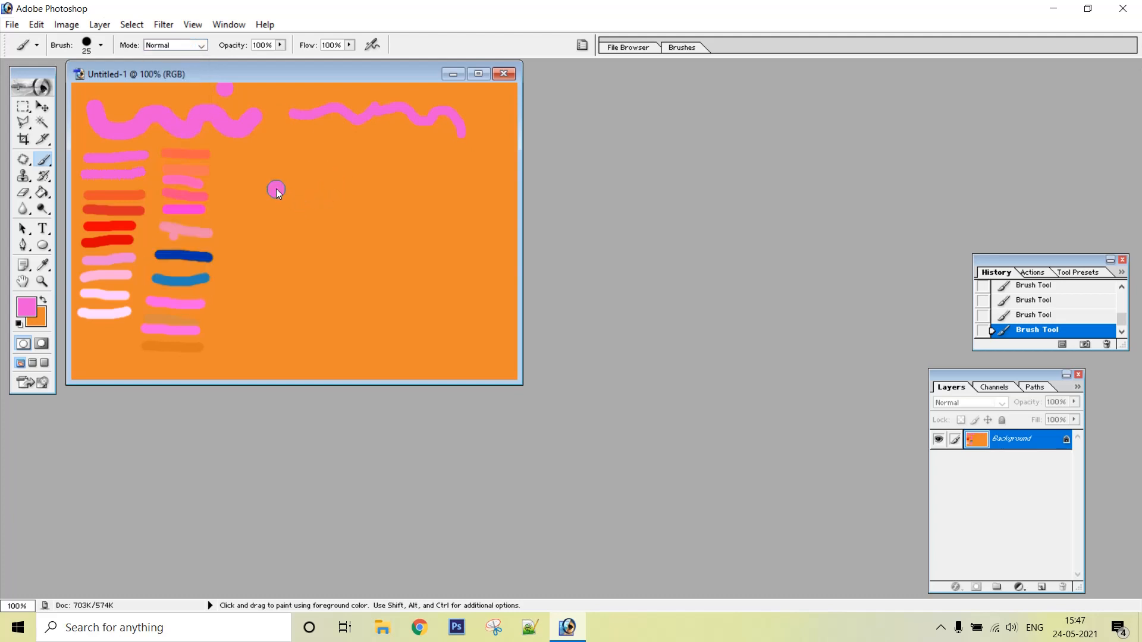
left_click_drag(275, 188, 343, 188)
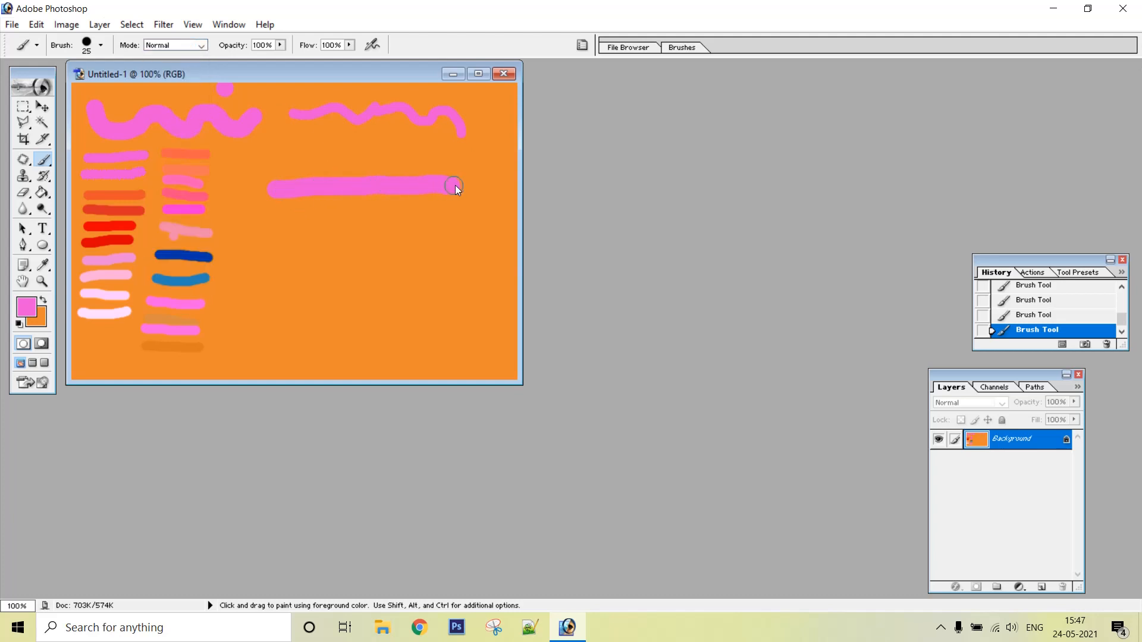
left_click_drag(455, 185, 466, 187)
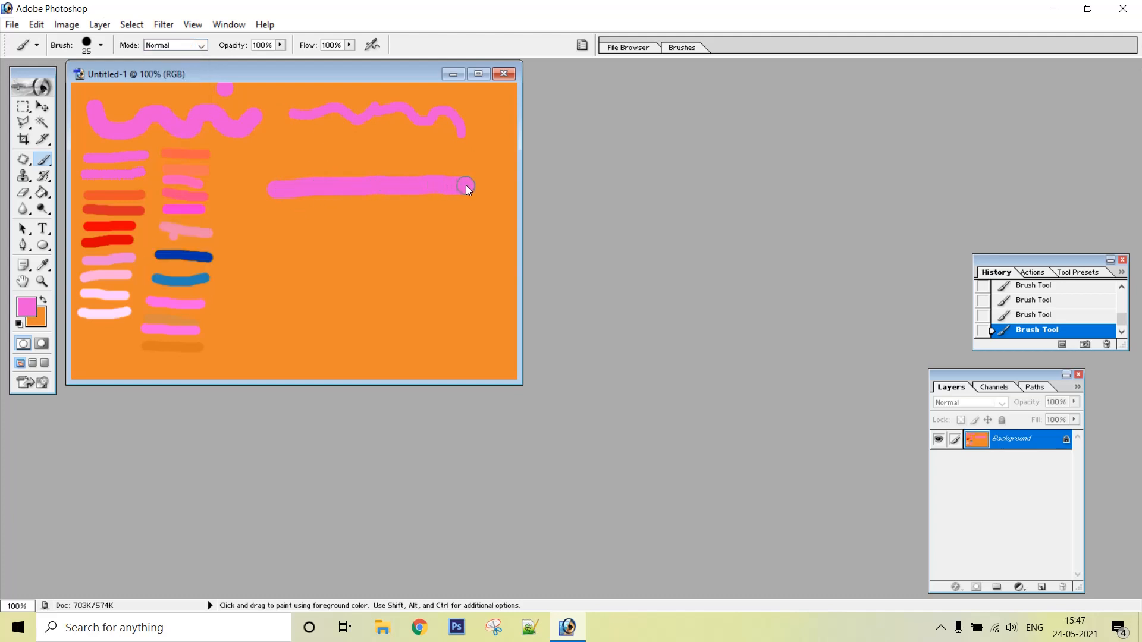
- Set the brush opacity to 75% and paint a second long horizontal stroke below the full-opacity one
left_click(280, 46)
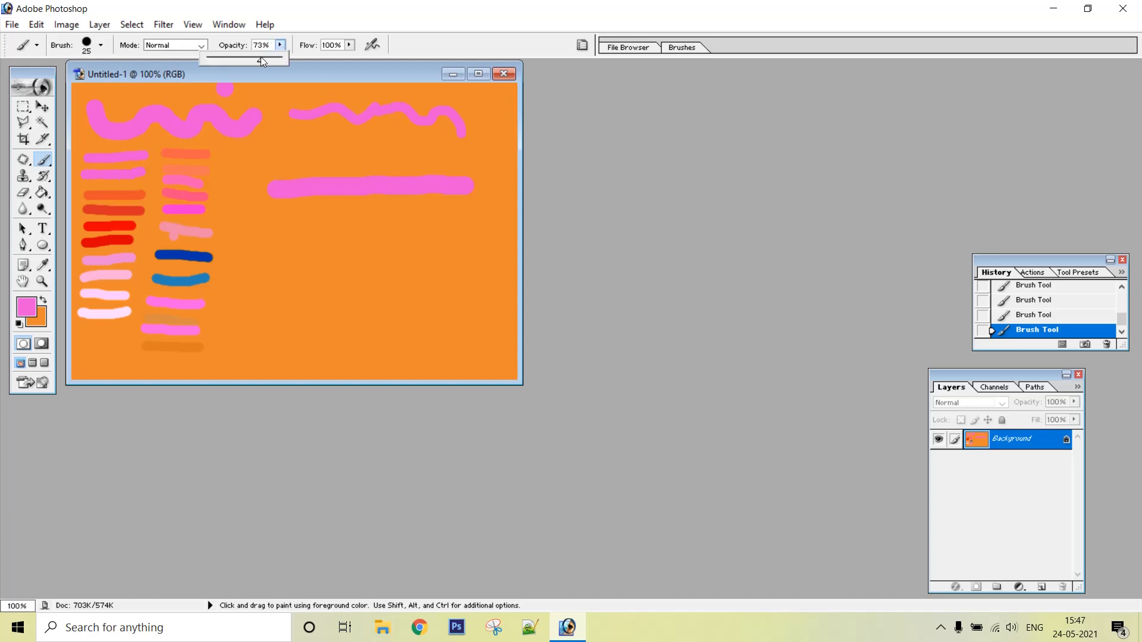
left_click(263, 44)
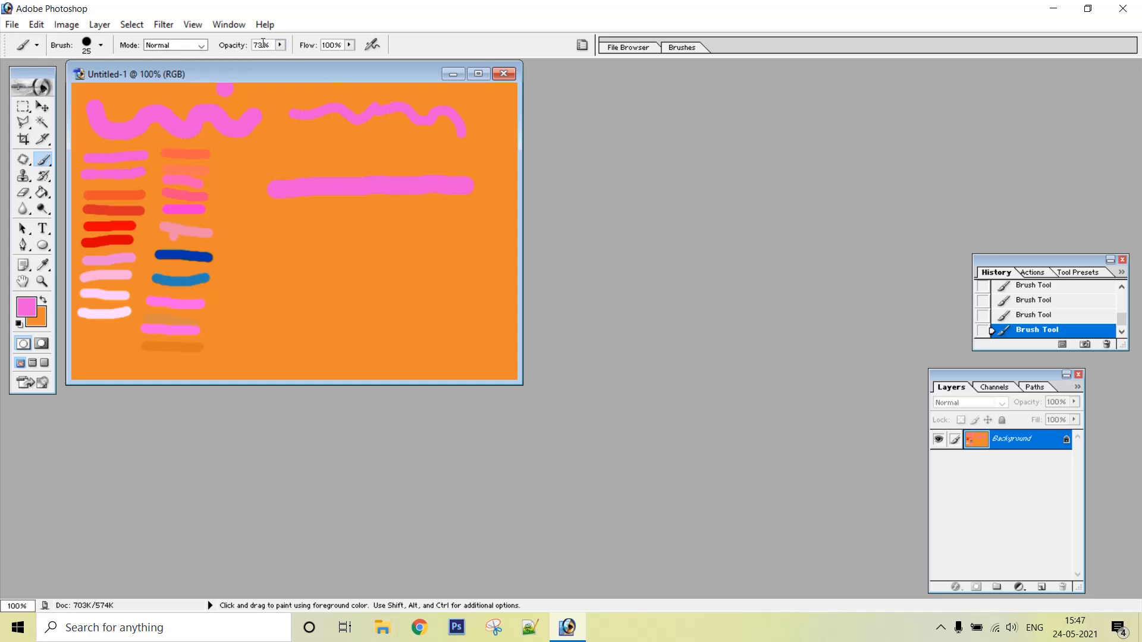
key("BackSpace")
type("5")
left_click_drag(271, 222, 465, 214)
- Add progressively fainter long strokes below, including one at 25% opacity and a last one at 1% opacity
double_click(262, 45)
type("25")
left_click(280, 45)
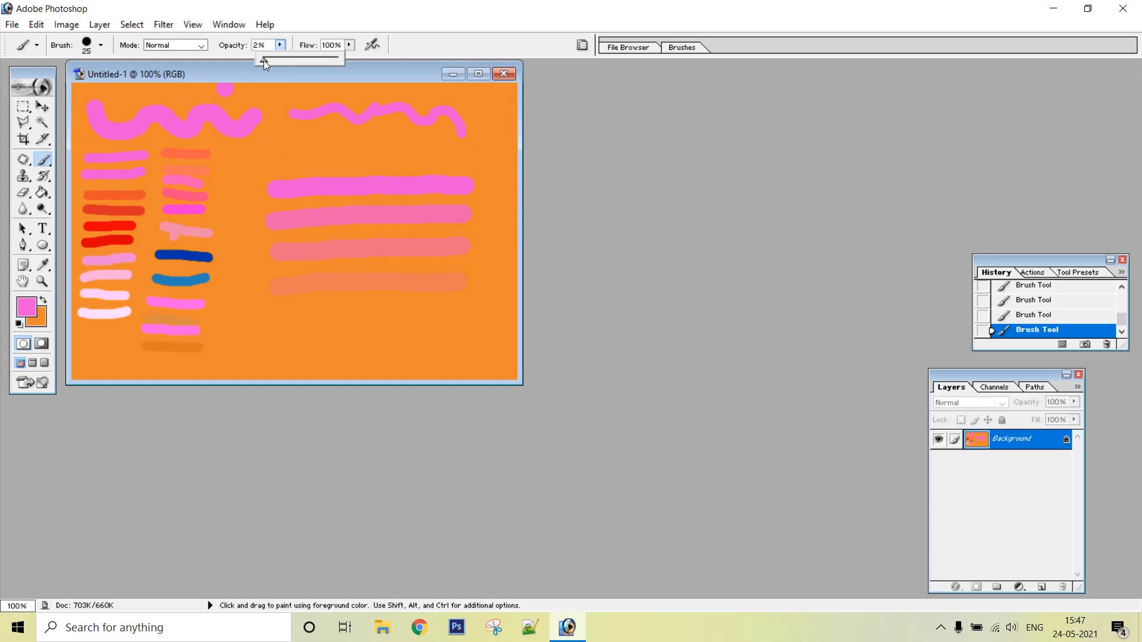
left_click(302, 79)
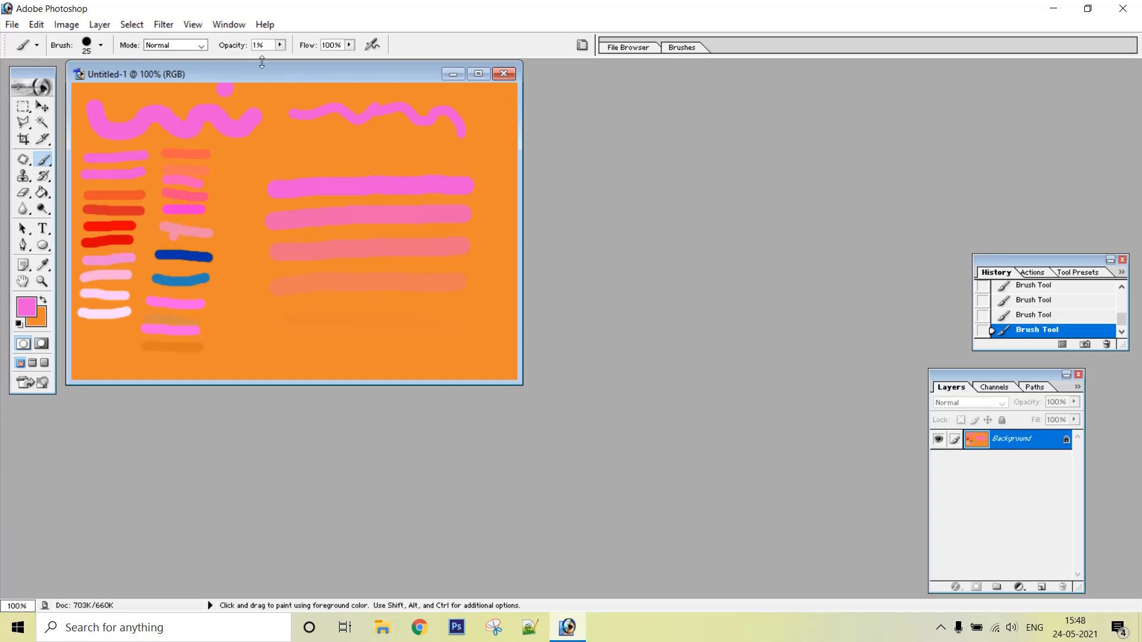
- At 100% opacity, paint a wavy stroke with 44% flow below the straight strokes and one with 11% flow above them
left_click(349, 45)
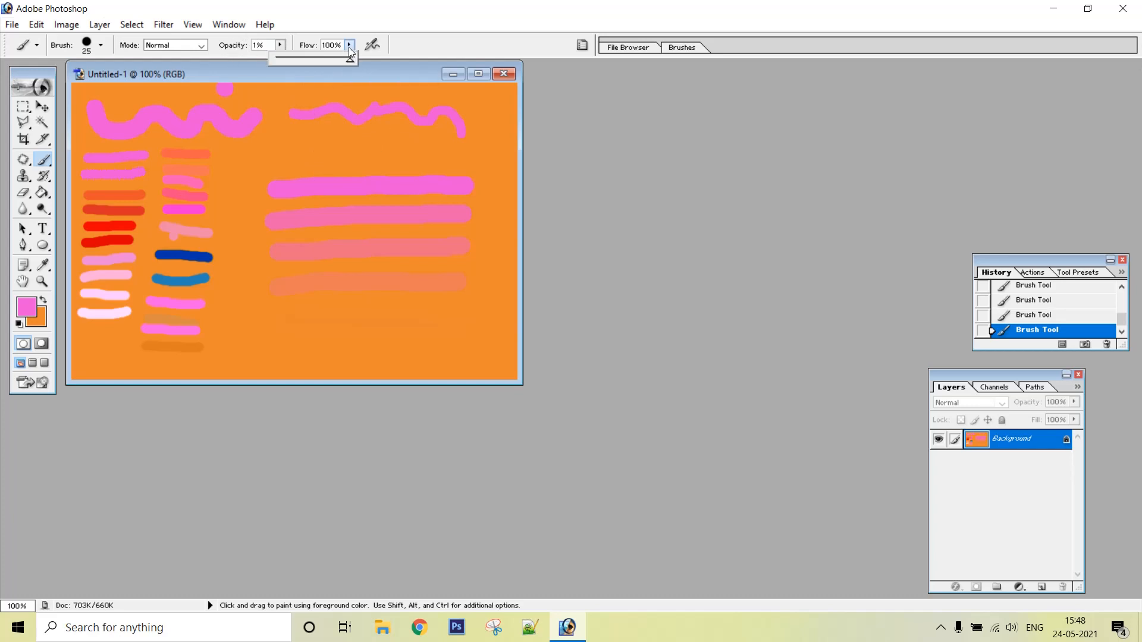
left_click(308, 57)
left_click(280, 45)
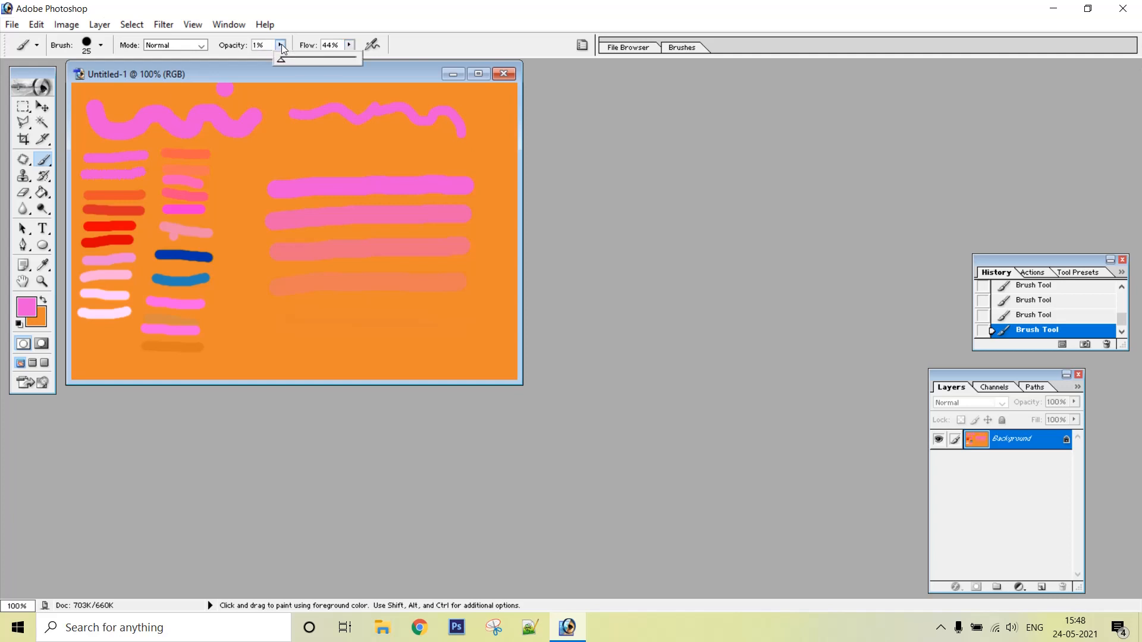
left_click(355, 57)
left_click_drag(252, 322, 258, 321)
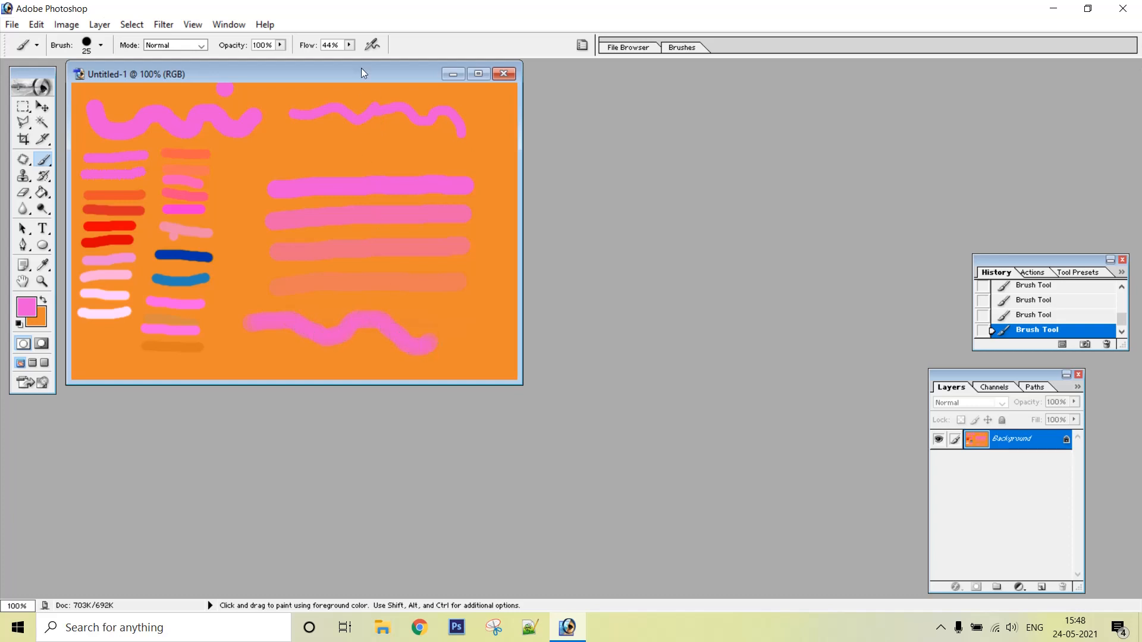
left_click(349, 44)
left_click(275, 157)
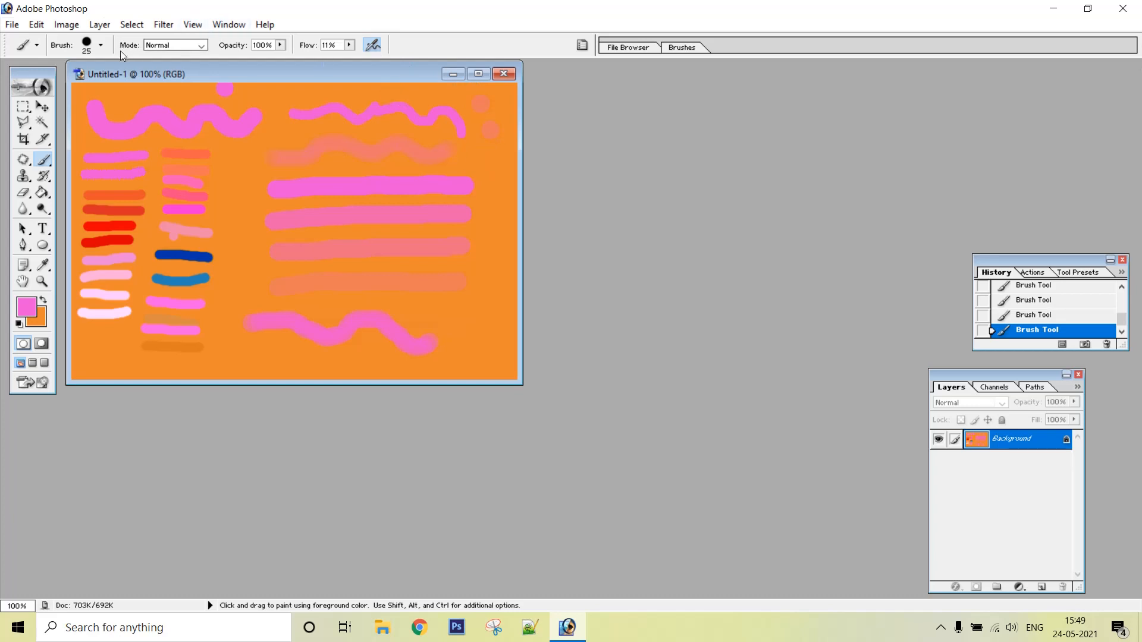
- Enlarge the brush to 61 px and stamp a faint spot at 11% flow near the canvas's right edge
left_click(101, 46)
left_click(78, 203)
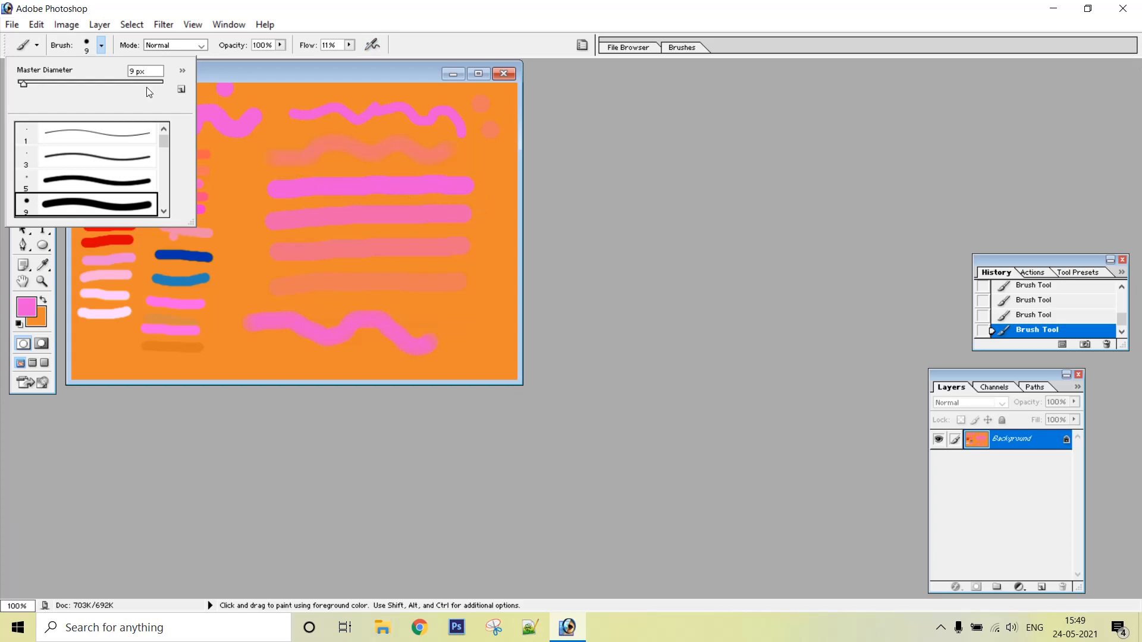
left_click(63, 84)
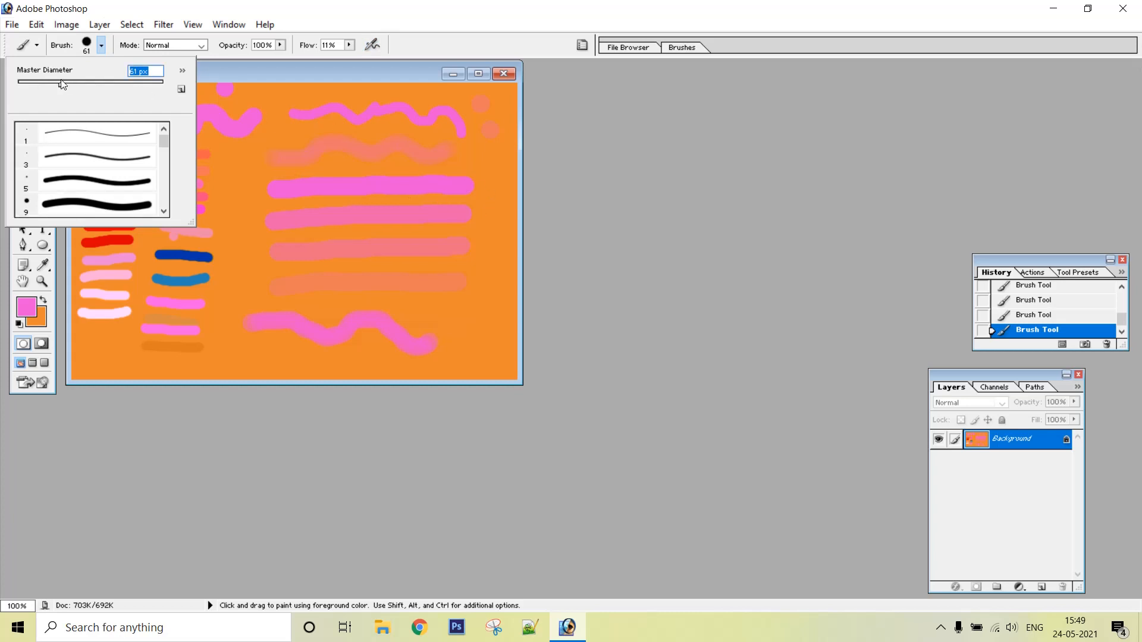
left_click(487, 166)
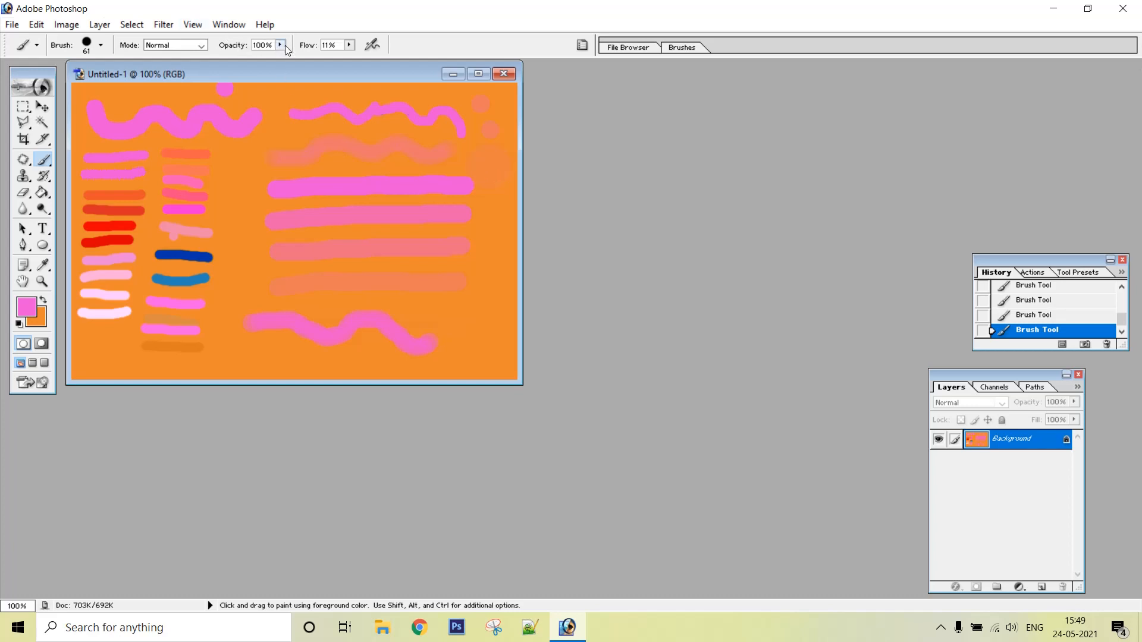
- Raise the flow to 100% and stamp several solid 61 px spots around the long strokes
left_click(349, 44)
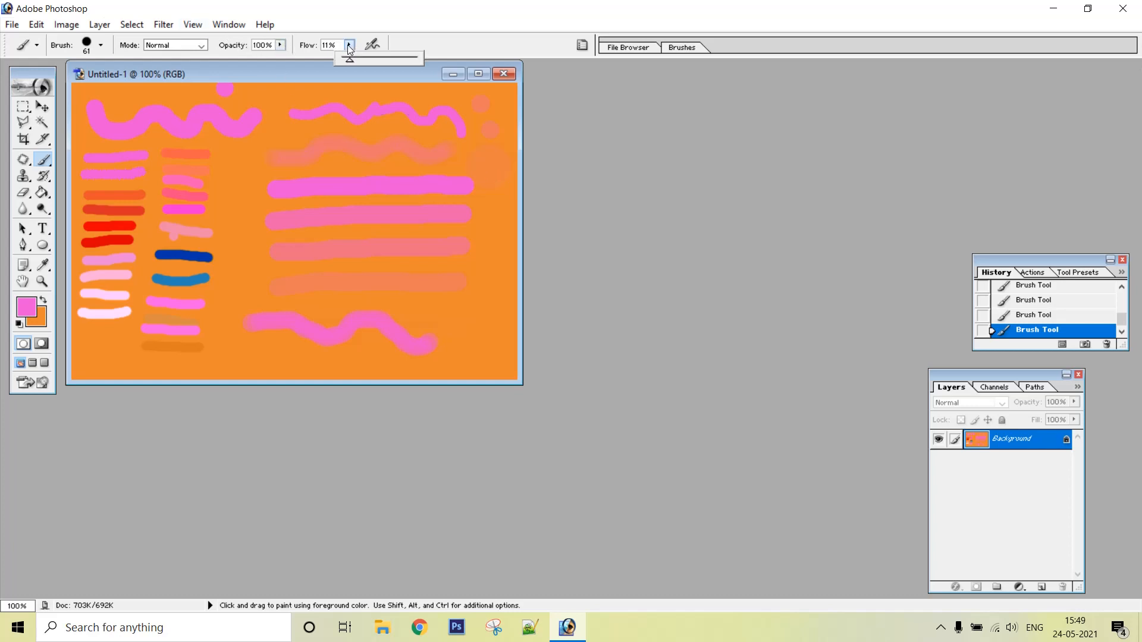
left_click(418, 58)
left_click(487, 173)
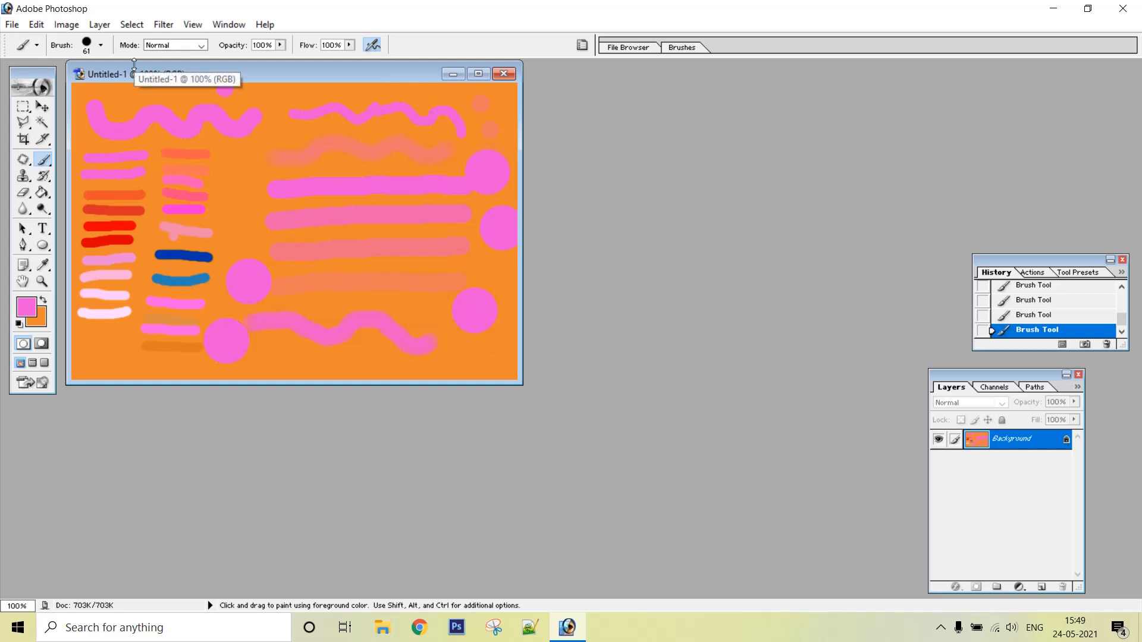
- Select the entire canvas and clear all the painted strokes to the orange background color
key("ctrl+a")
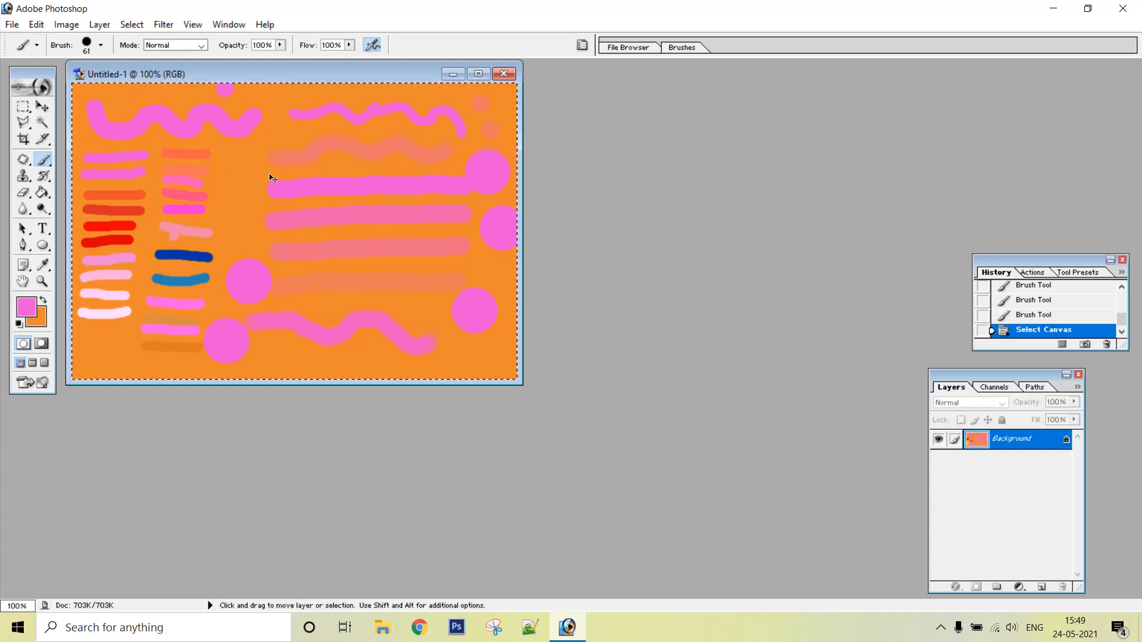
key("Delete")
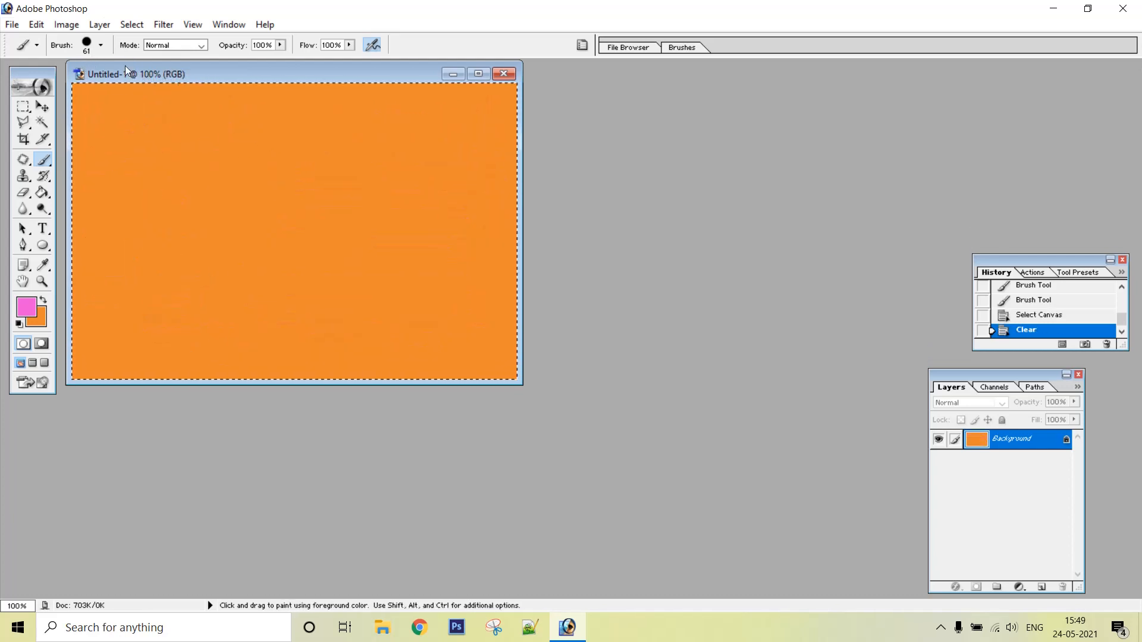
- Choose the soft round 200 px brush preset and reduce its master diameter to 60 px
left_click(102, 46)
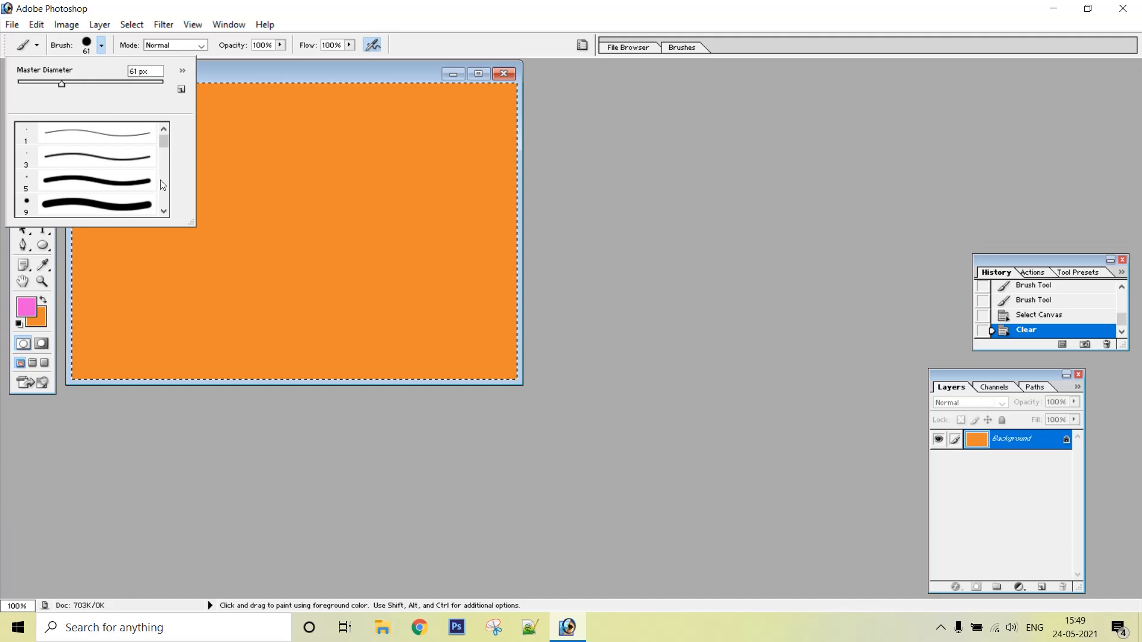
scroll(166, 183, "down", 4)
scroll(166, 202, "down", 4)
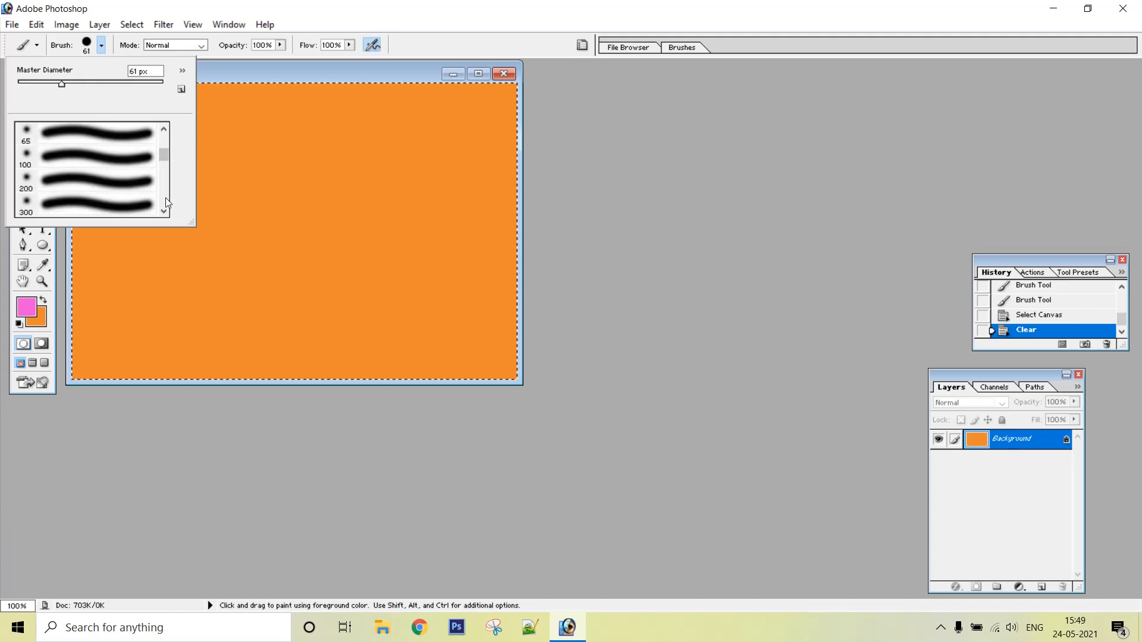
left_click(113, 180)
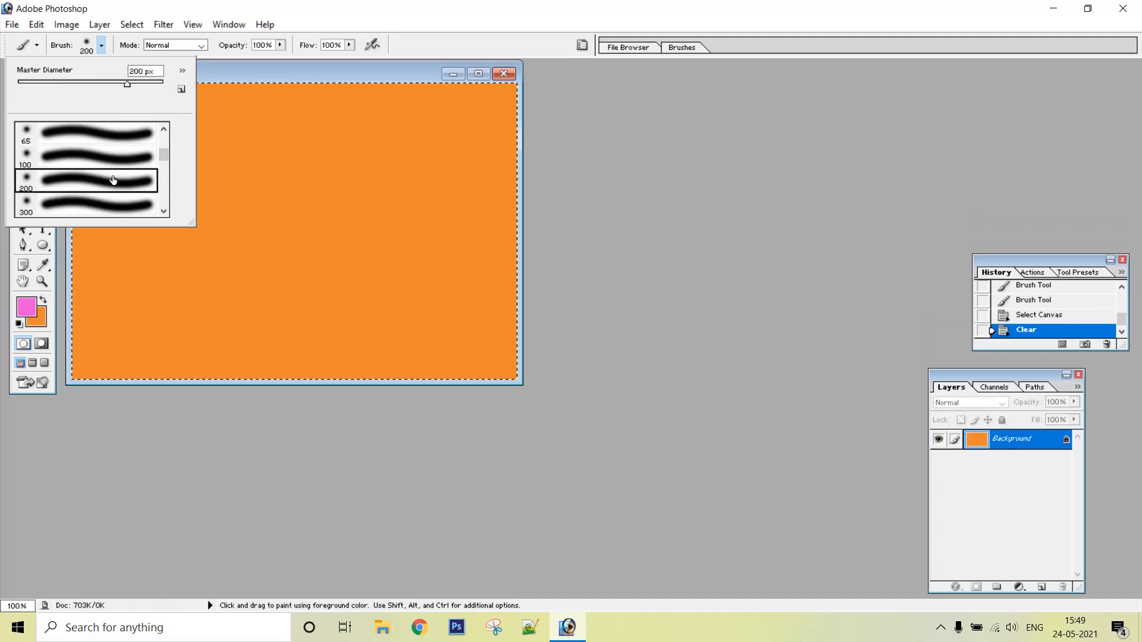
left_click_drag(126, 83, 62, 88)
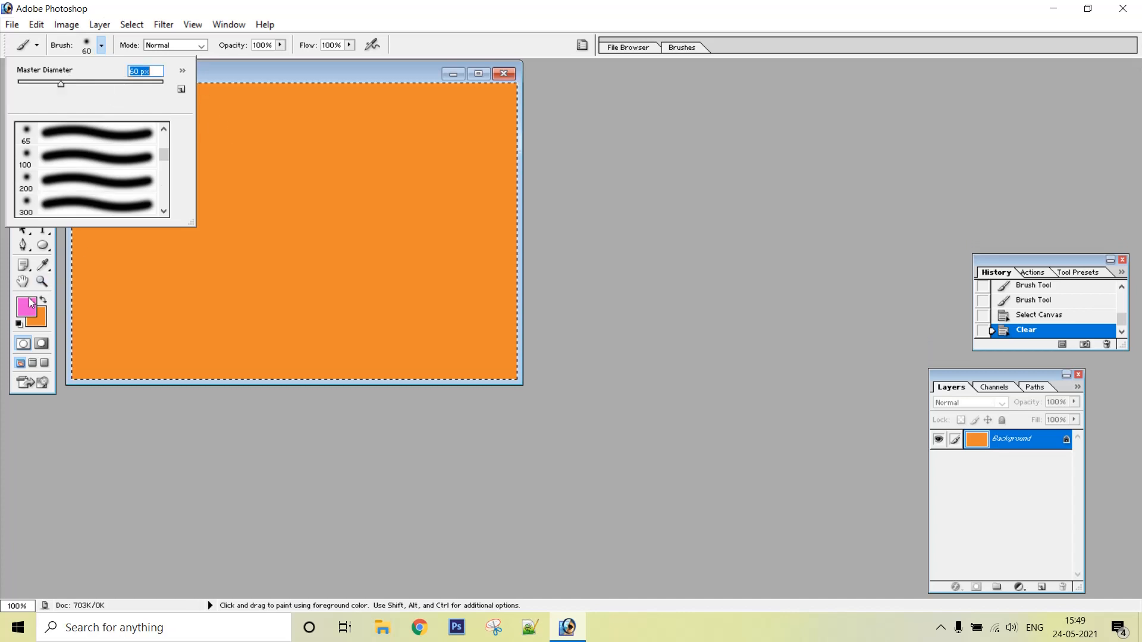
- Set the foreground color to green 3AEA1D and paint a soft 60 px wavy stroke across the upper part of the canvas
left_click(43, 264)
left_click(26, 307)
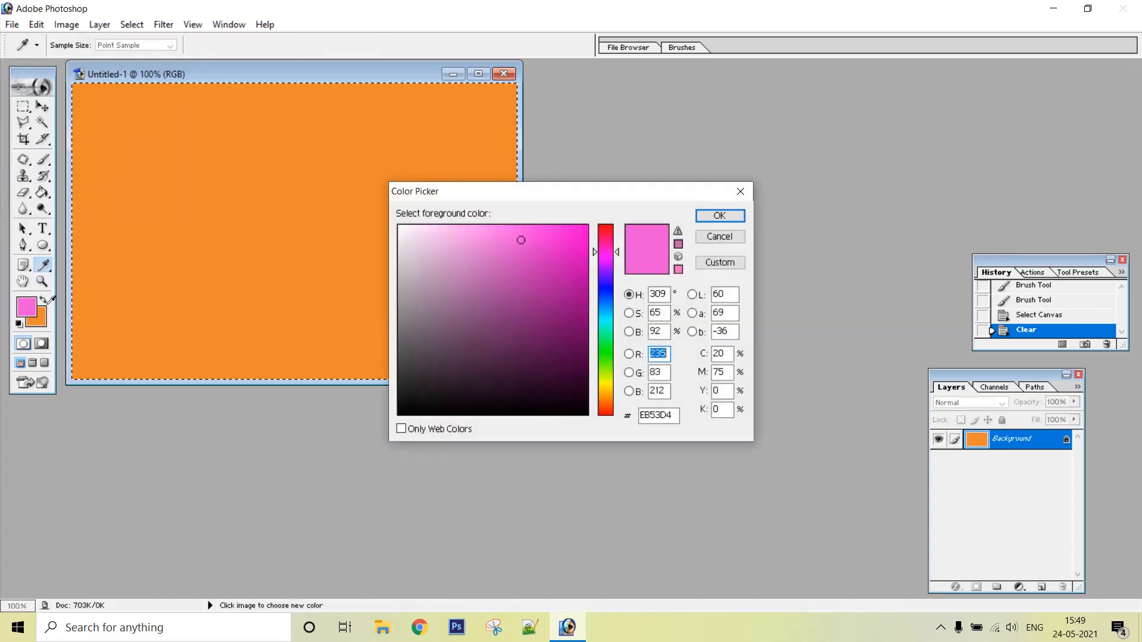
left_click(605, 355)
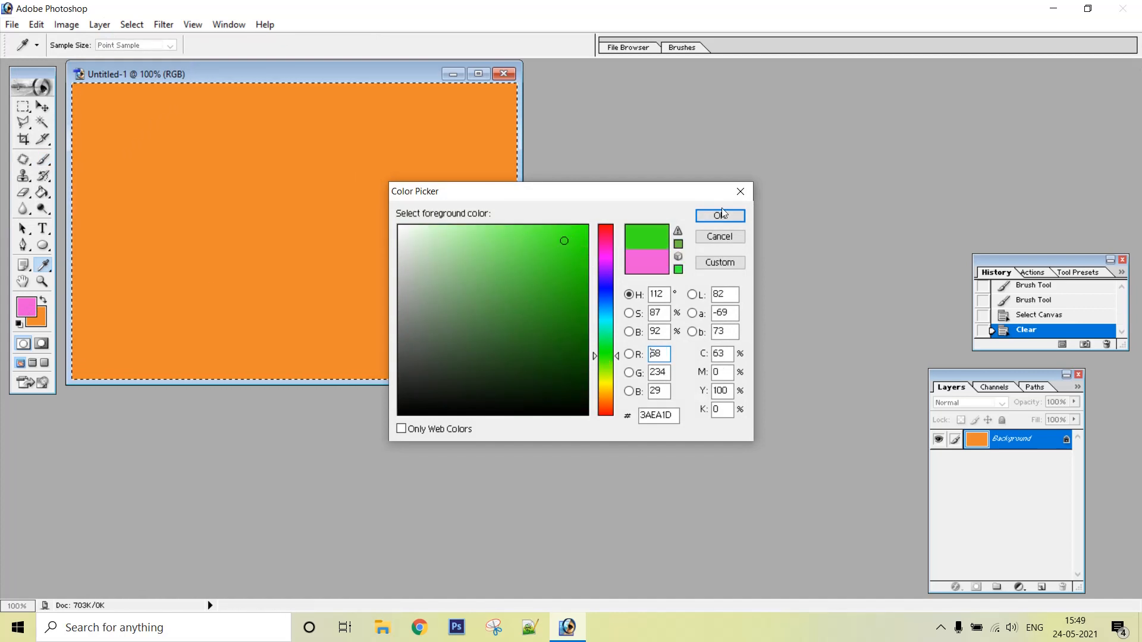
key("Return")
key("b")
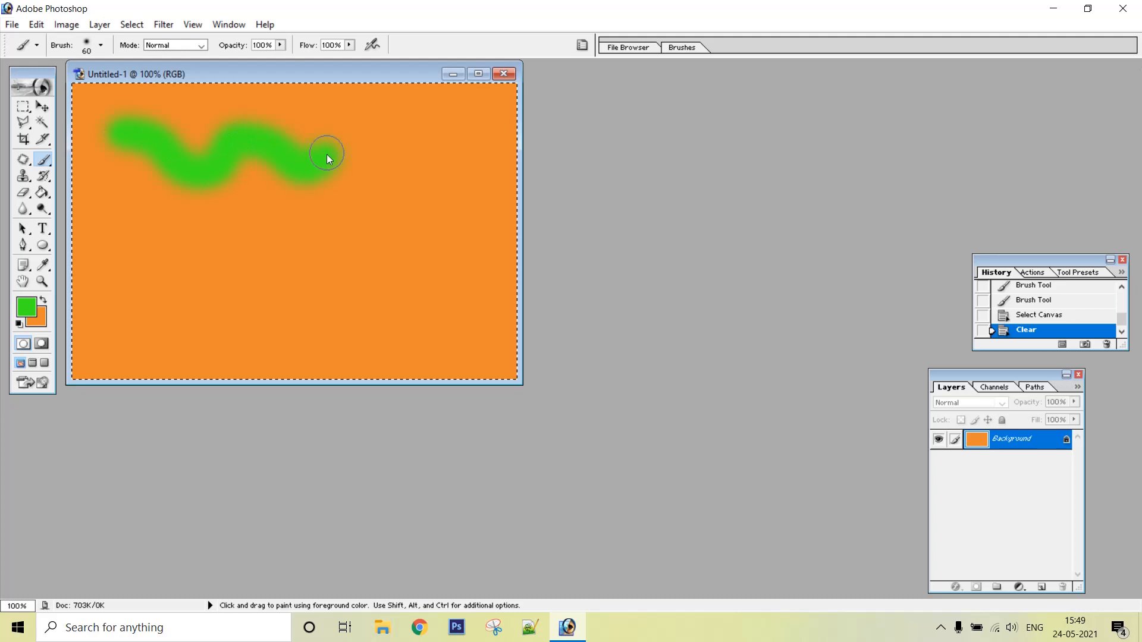
left_click_drag(362, 173, 363, 171)
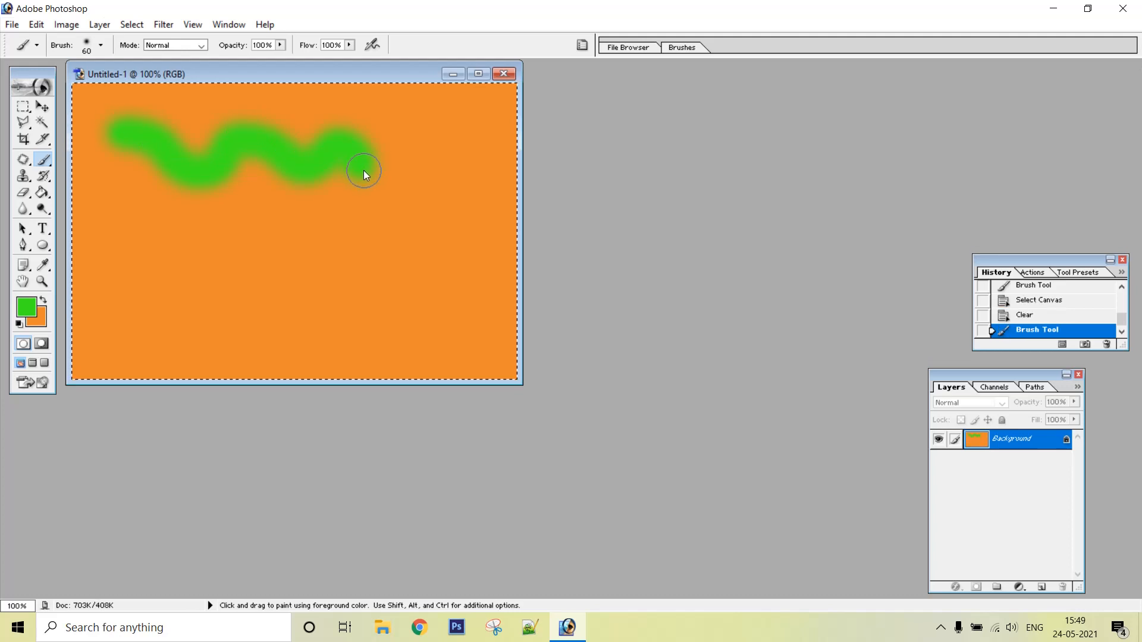
- Choose the 14 px spatter brush preset and paint a thin wavy stroke below the soft green one
left_click(101, 45)
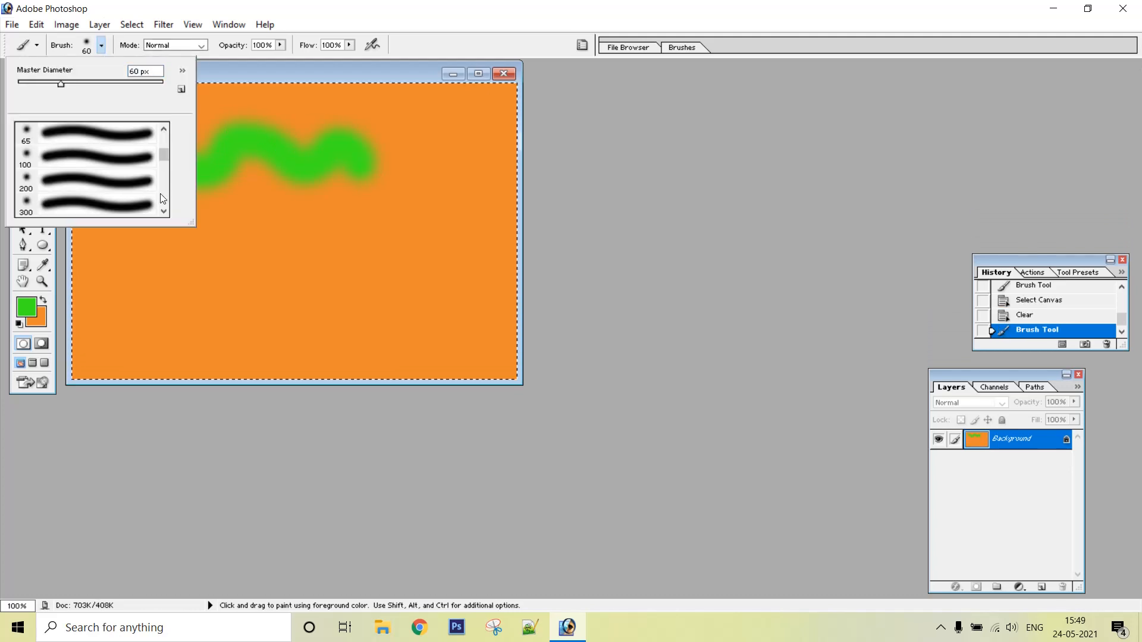
scroll(164, 196, "down", 1)
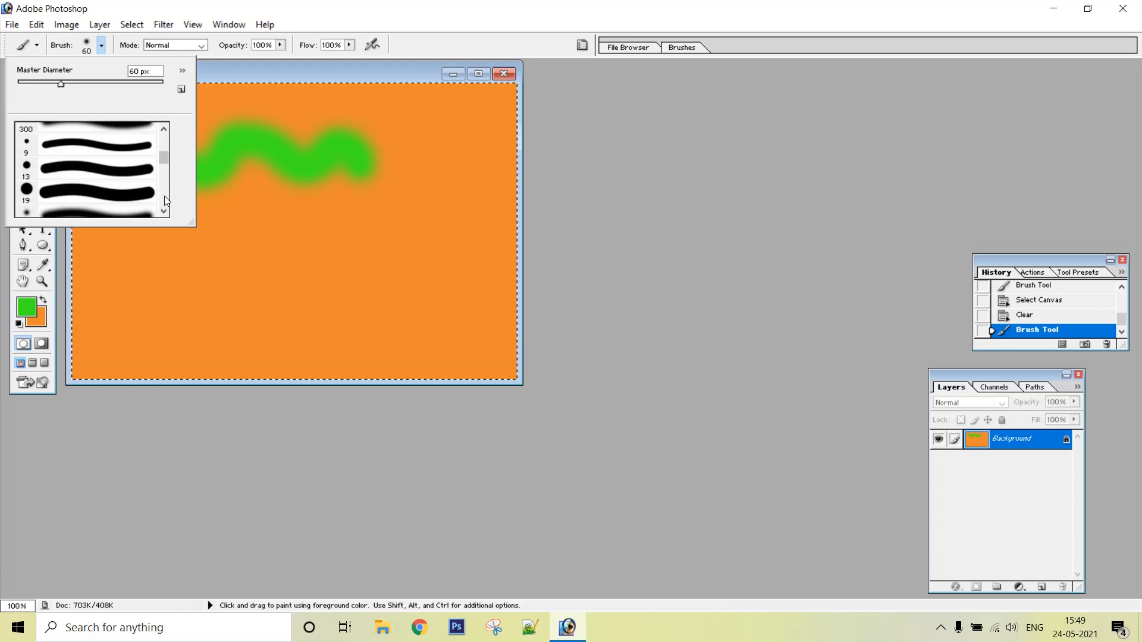
scroll(164, 197, "down", 3)
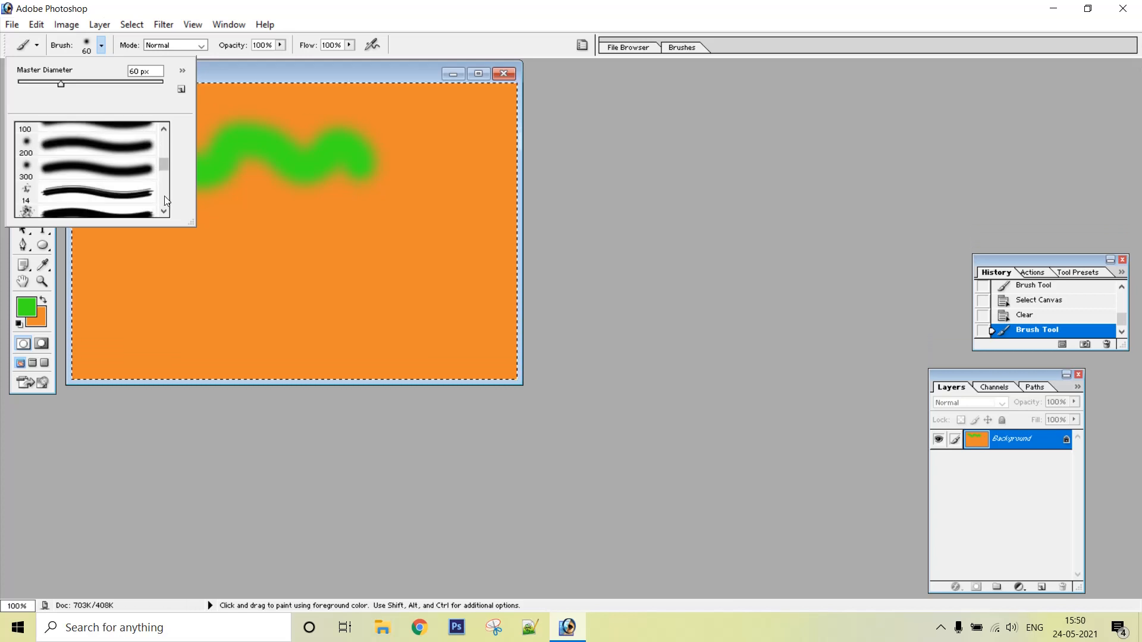
double_click(127, 197)
mouse_move(103, 192)
left_mouse_down()
mouse_move(134, 215)
mouse_move(288, 219)
left_mouse_up()
- Switch to the 24 px spatter brush preset and paint a wavy stroke below the thin one
left_click(101, 45)
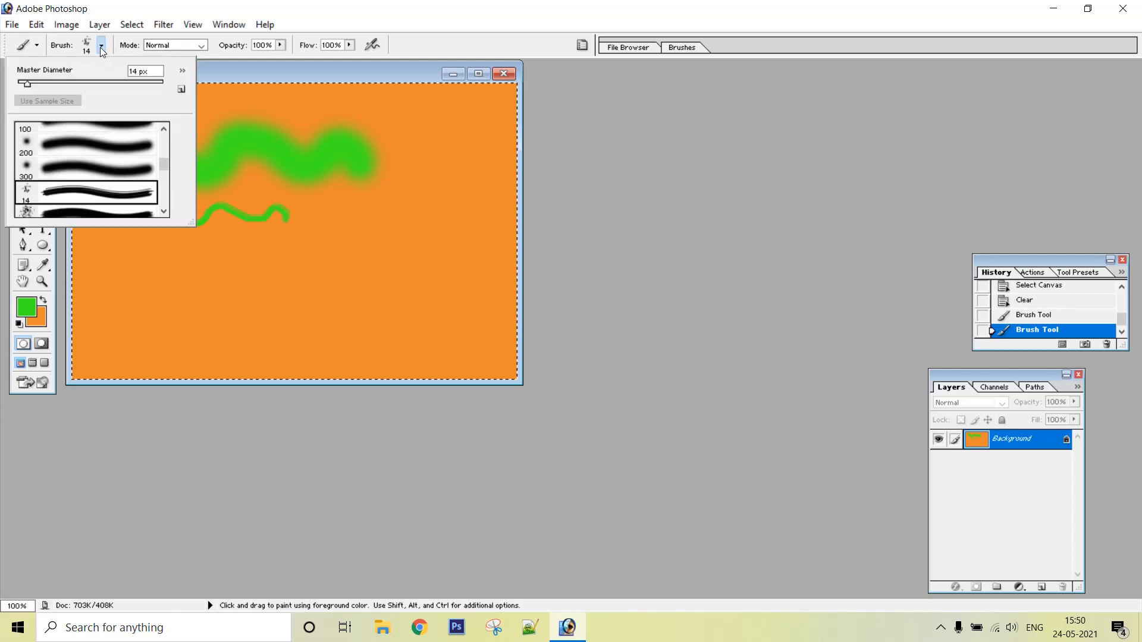
left_click(90, 210)
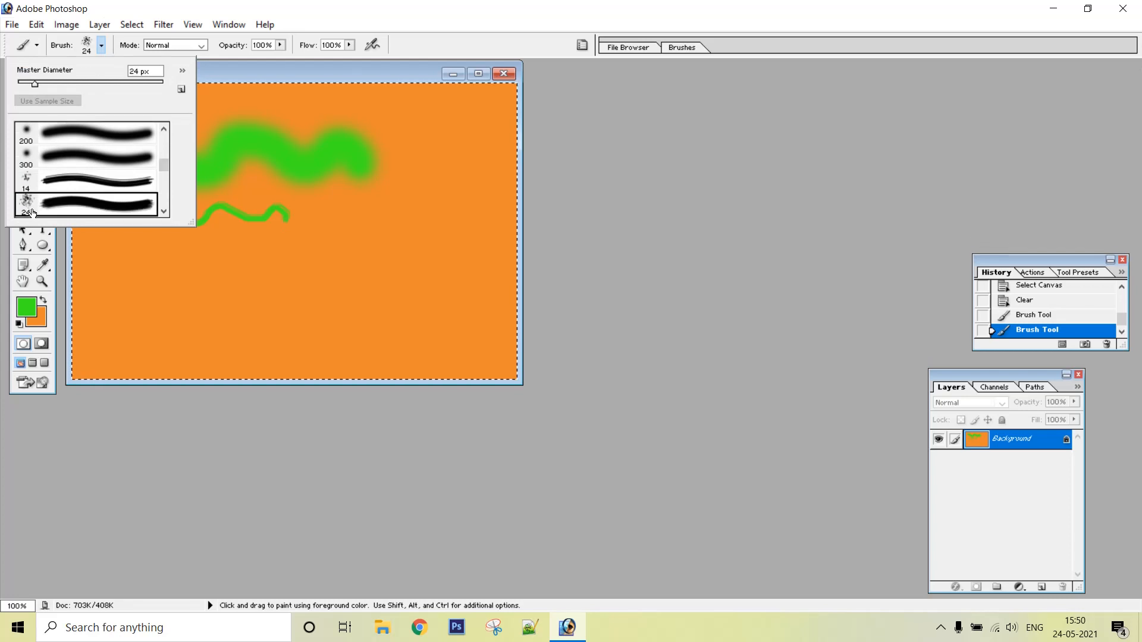
mouse_move(113, 256)
left_mouse_down()
mouse_move(146, 282)
mouse_move(170, 280)
mouse_move(179, 264)
mouse_move(225, 273)
mouse_move(288, 252)
left_mouse_up()
- Stamp four single 24 px spatter marks beside the wavy strokes and paint a hook-shaped stroke to their right
left_click(365, 210)
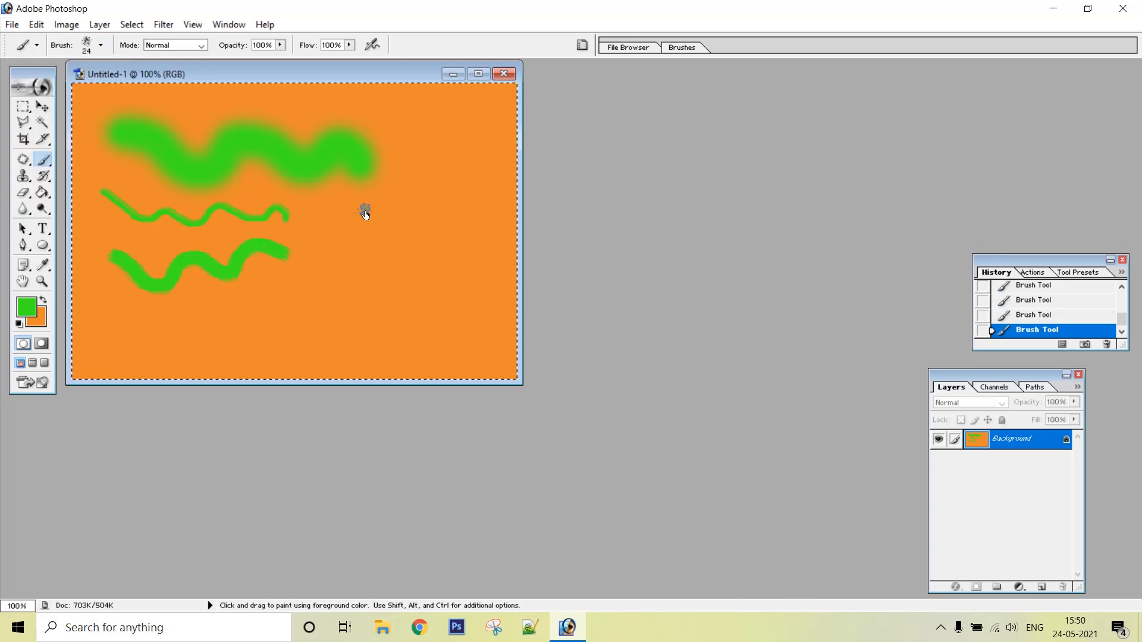
left_click(365, 265)
left_click(344, 240)
left_click(380, 237)
left_click_drag(398, 213, 406, 245)
mouse_move(406, 253)
left_mouse_down()
mouse_move(430, 257)
mouse_move(455, 224)
mouse_move(455, 199)
mouse_move(436, 182)
left_mouse_up()
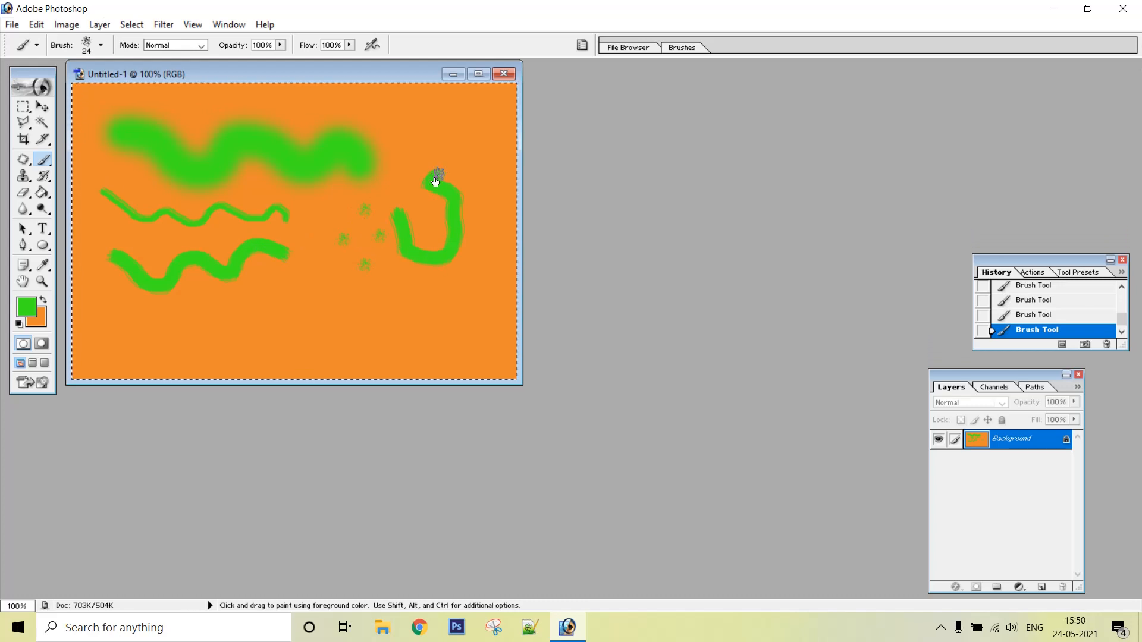
- Choose the 46 px spatter brush preset, paint a thick wavy stroke near the canvas's lower edge and add spatter marks beside it
left_click(103, 46)
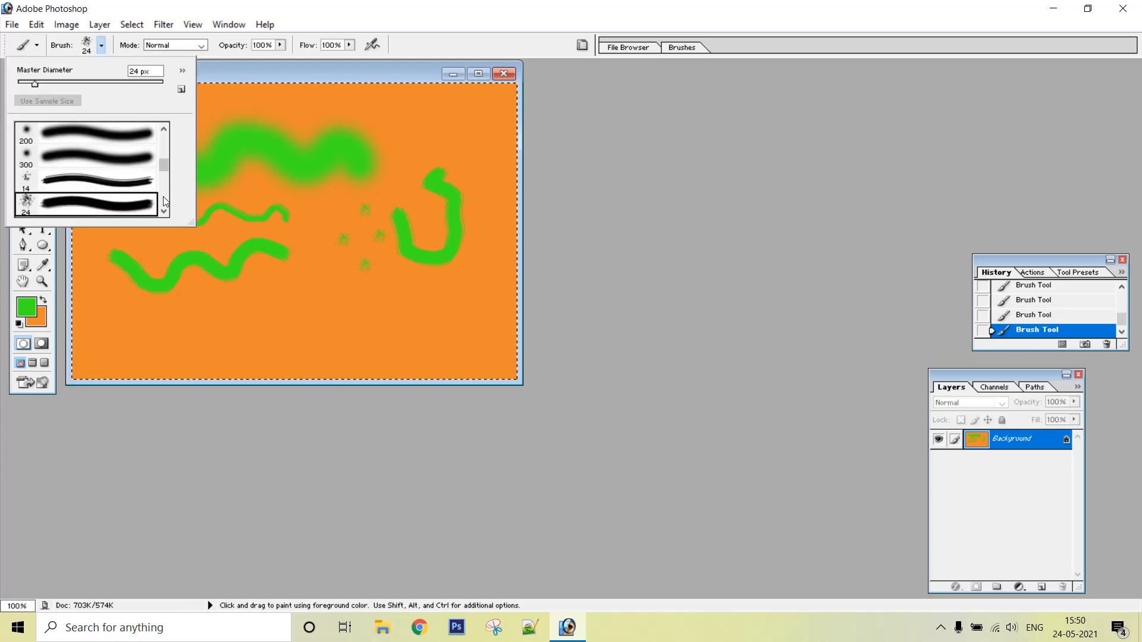
scroll(165, 201, "down", 3)
left_click(89, 191)
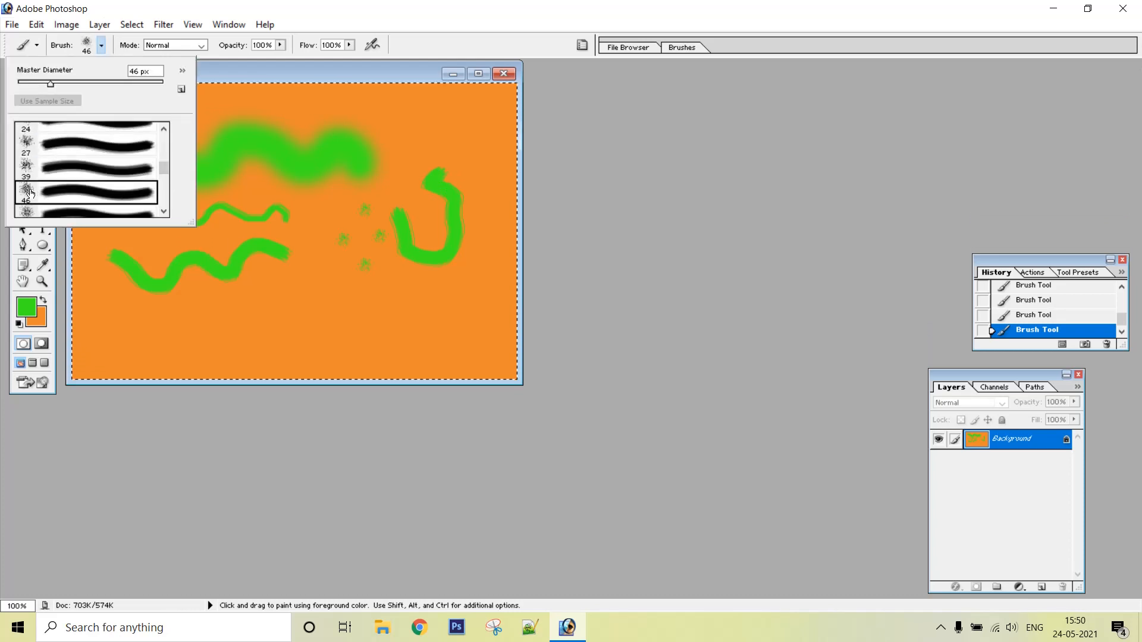
left_click(112, 310)
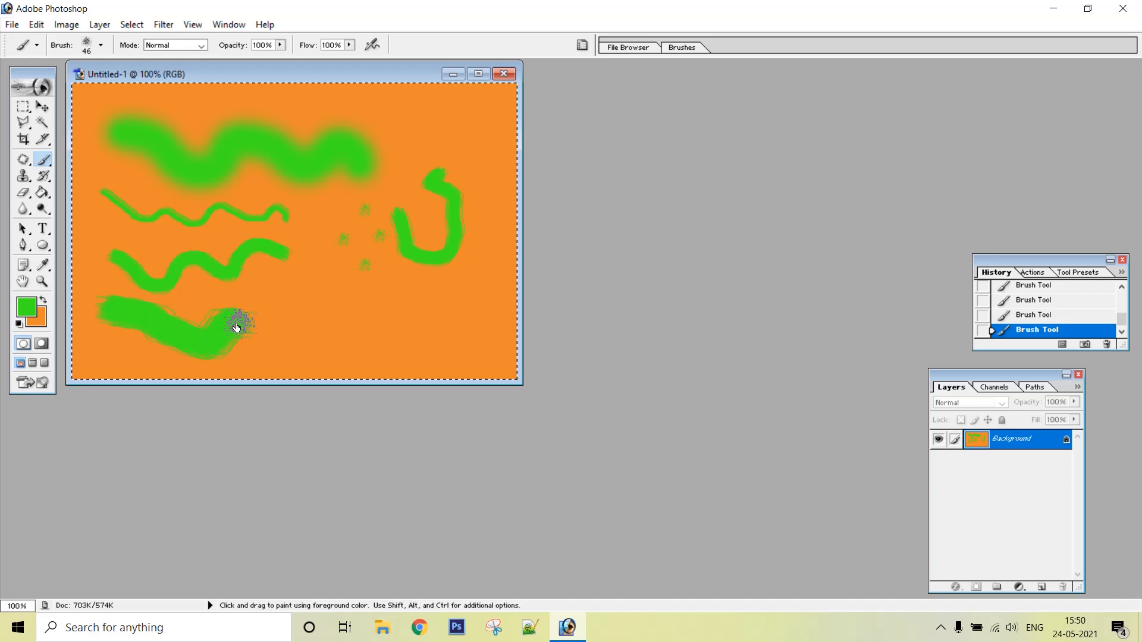
mouse_move(271, 328)
left_mouse_down()
mouse_move(397, 340)
mouse_move(370, 333)
left_mouse_up()
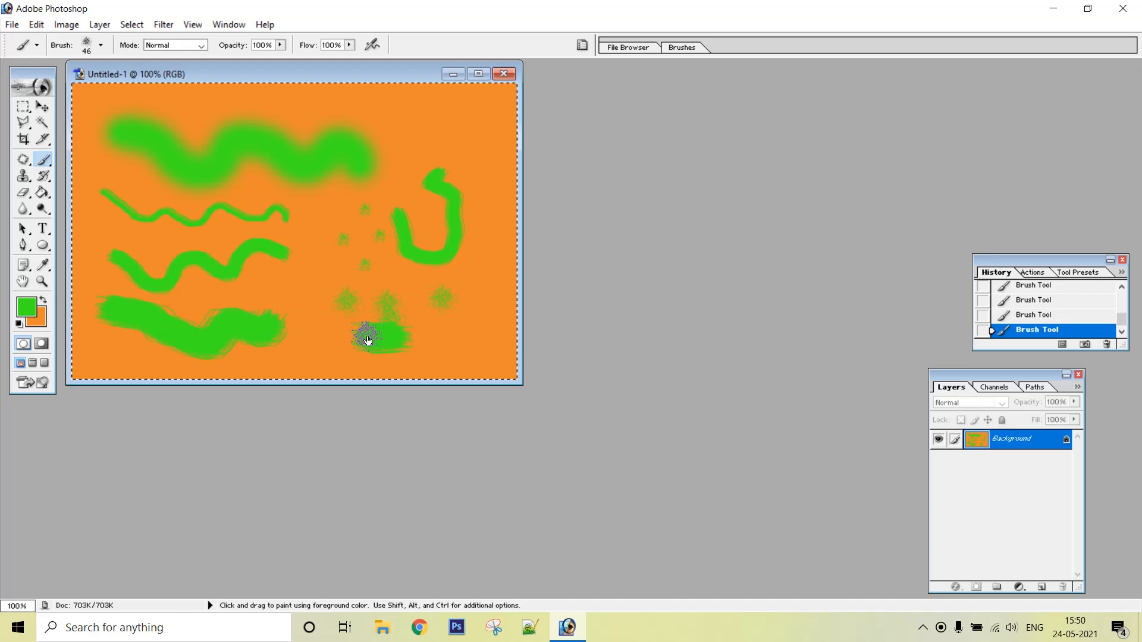
- Paint a U-shaped 46 px spatter stroke around the lower-right marks and a diagonal stroke above it
mouse_move(315, 284)
left_mouse_down()
mouse_move(329, 345)
mouse_move(360, 367)
mouse_move(448, 332)
left_mouse_up()
mouse_move(317, 199)
left_mouse_down()
mouse_move(347, 248)
mouse_move(419, 277)
left_mouse_up()
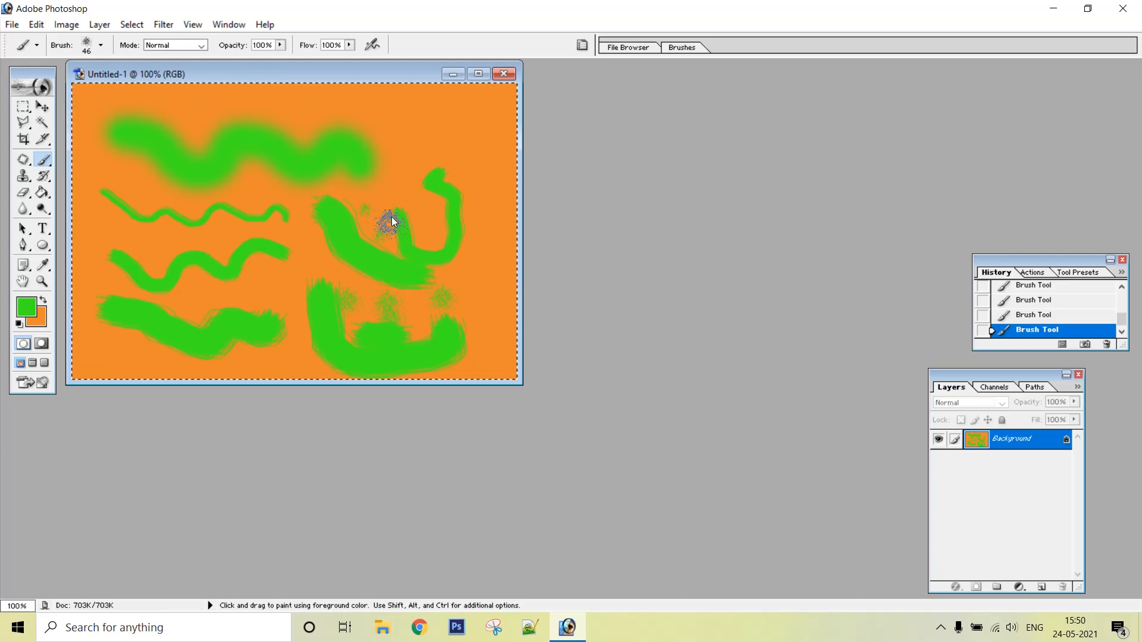
left_click(374, 247)
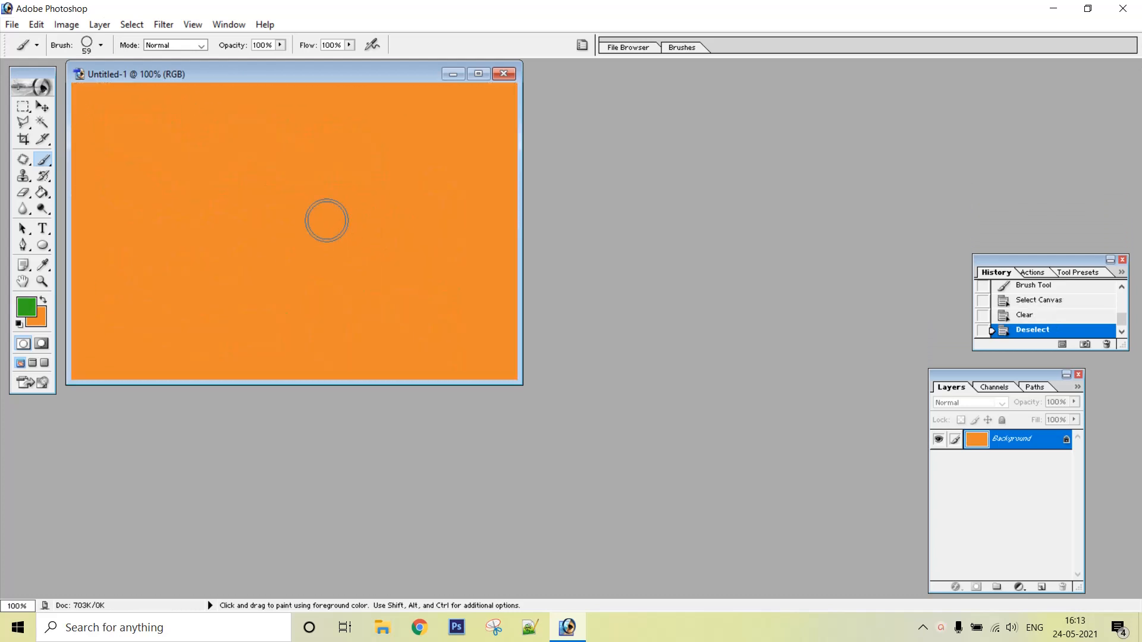
- Load the Assorted Brushes library into the brush presets
left_click(101, 46)
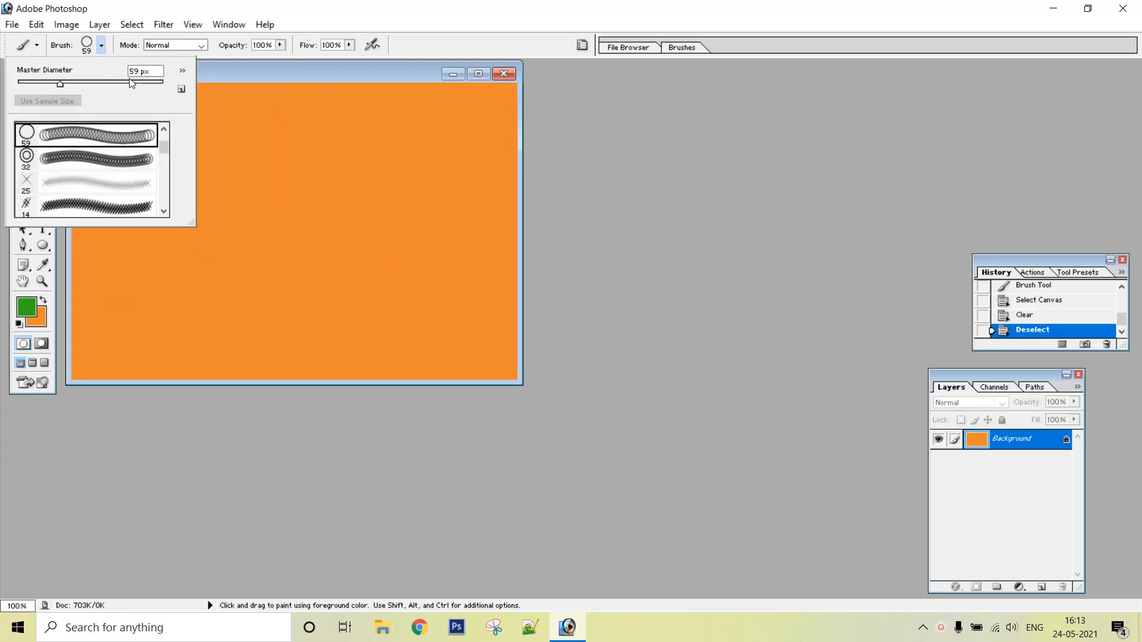
left_click(182, 72)
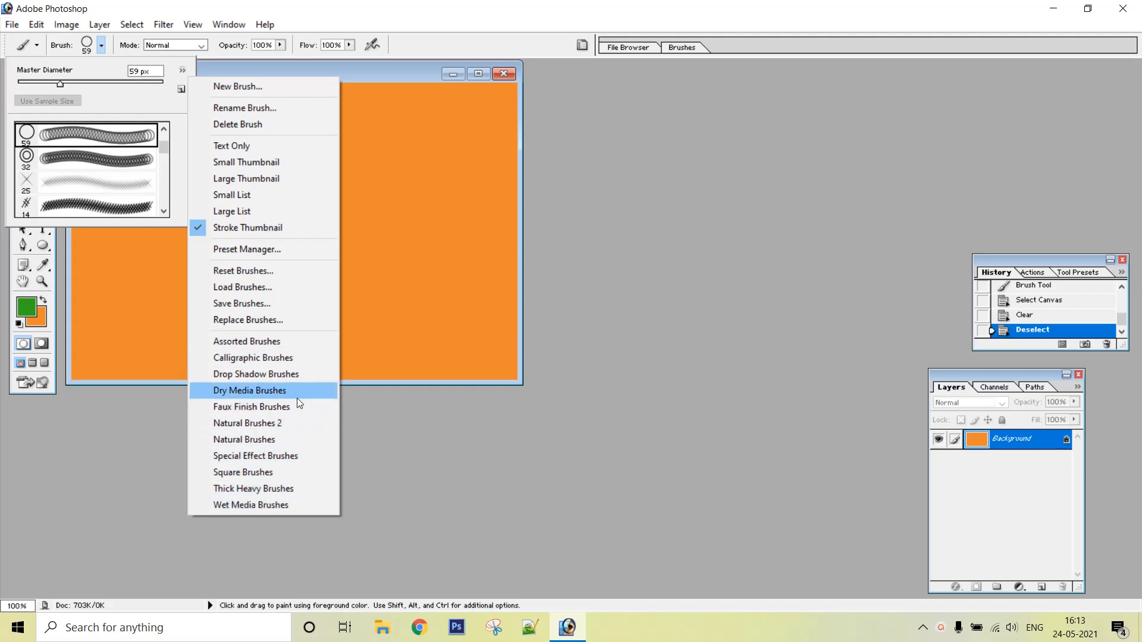
left_click(258, 340)
left_click(513, 244)
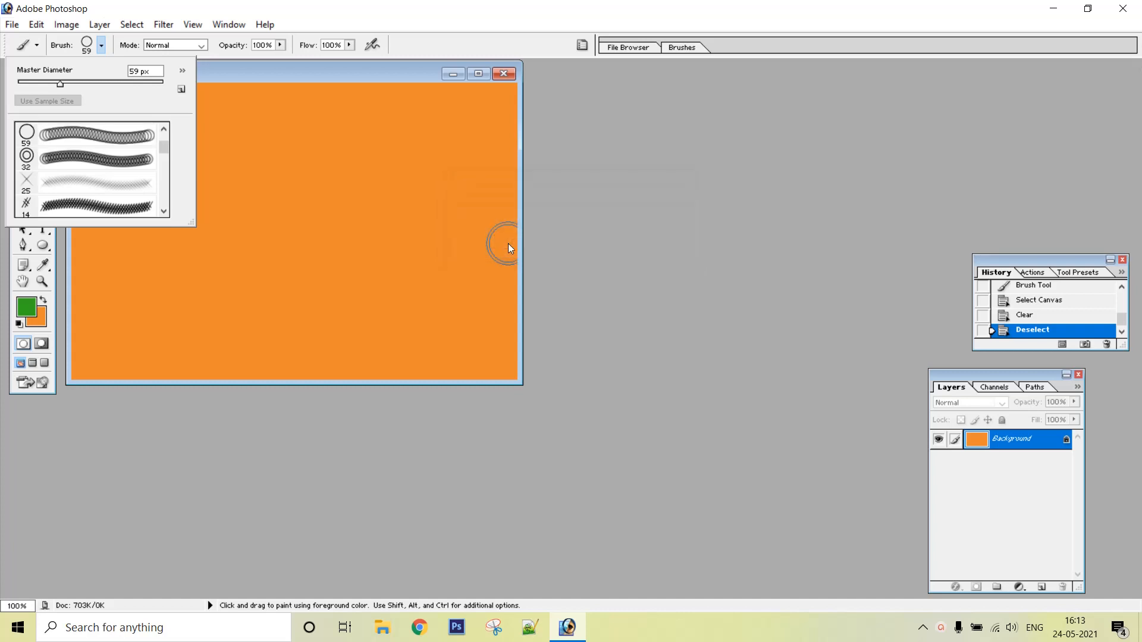
- Choose the 30 px circle brush preset, enlarge it to 41 px and paint a winding vertical stroke near the canvas's center
scroll(163, 148, "down", 3)
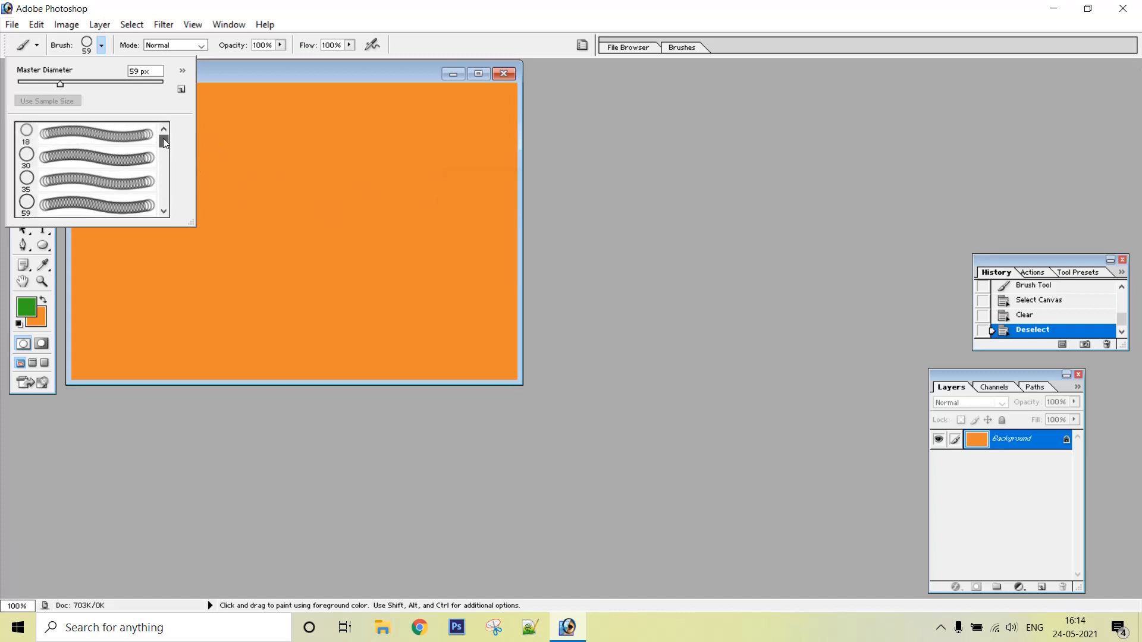
scroll(164, 163, "down", 4)
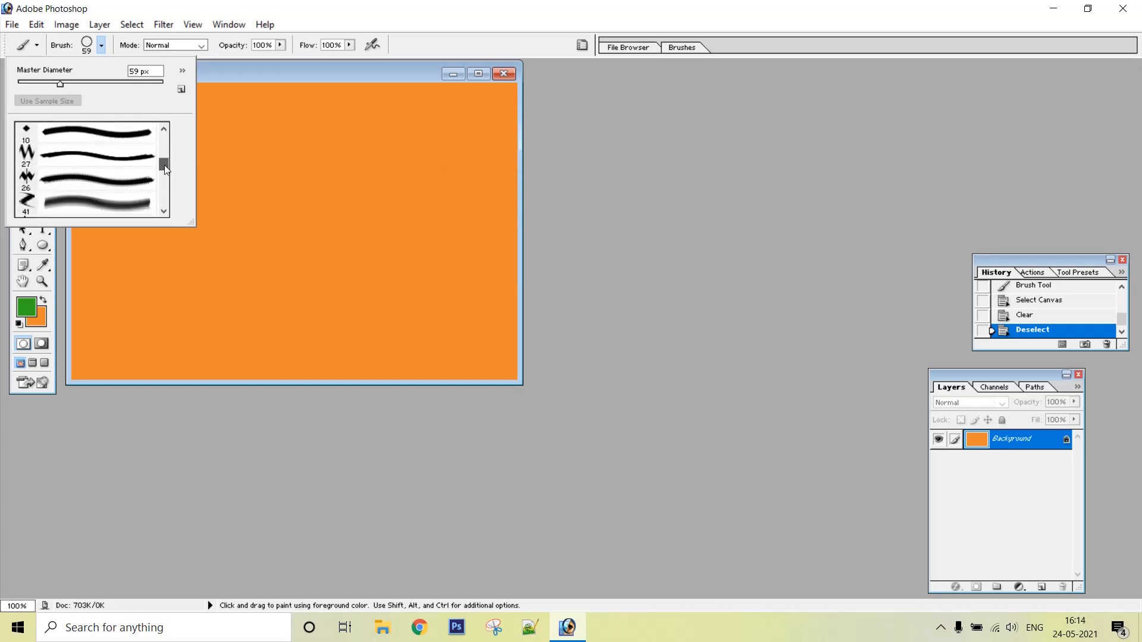
mouse_move(164, 170)
left_mouse_down()
mouse_move(166, 139)
mouse_move(118, 160)
left_mouse_up()
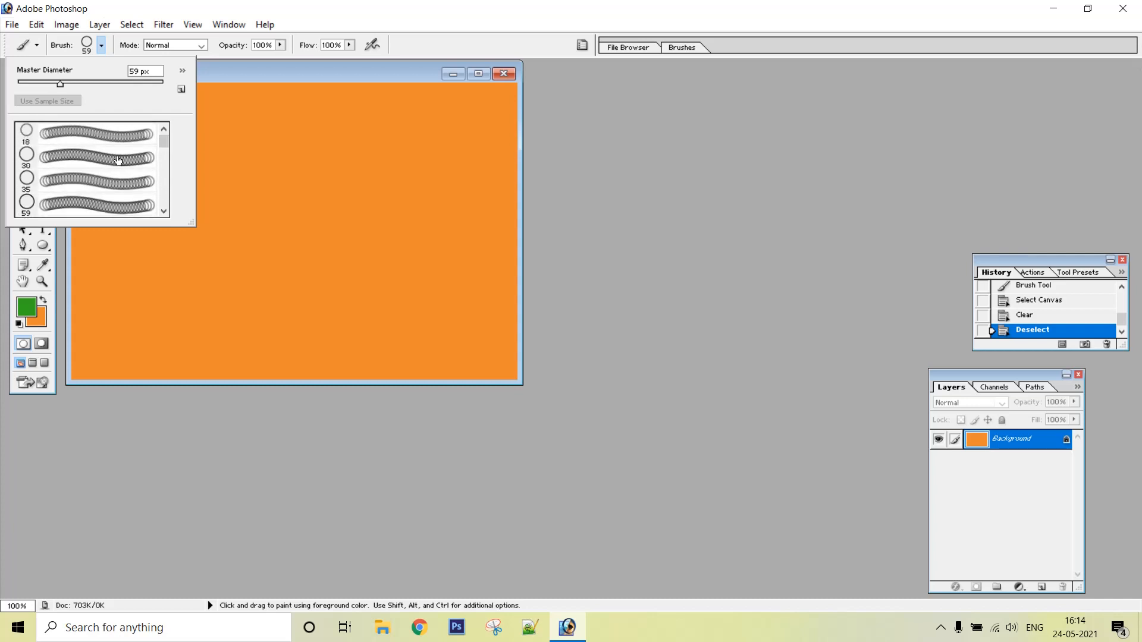
left_click(90, 167)
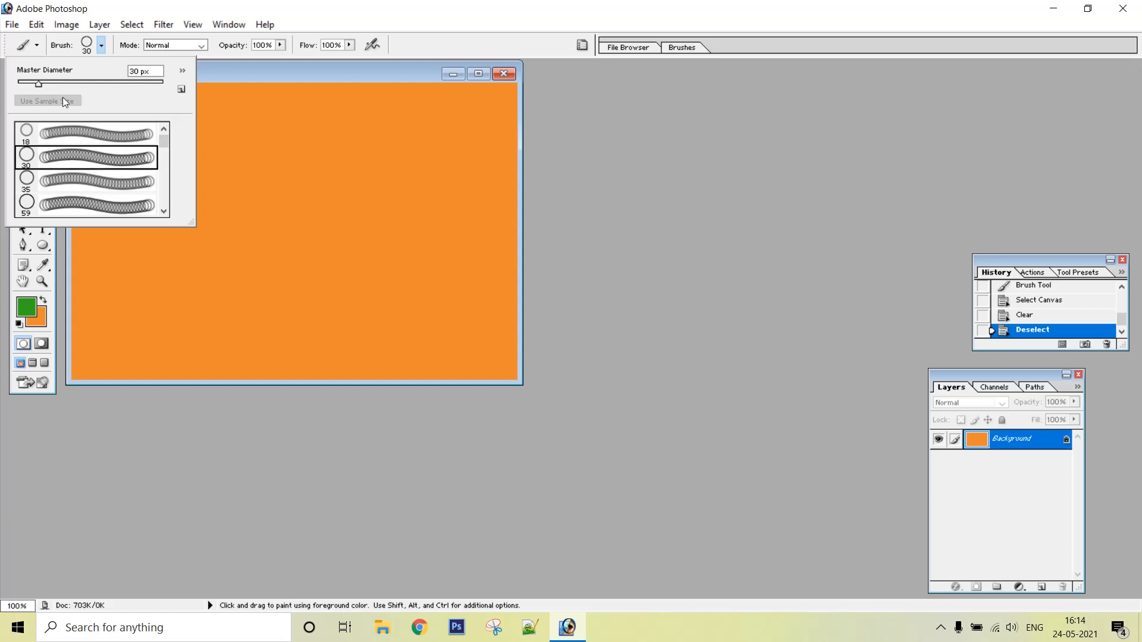
left_click(45, 83)
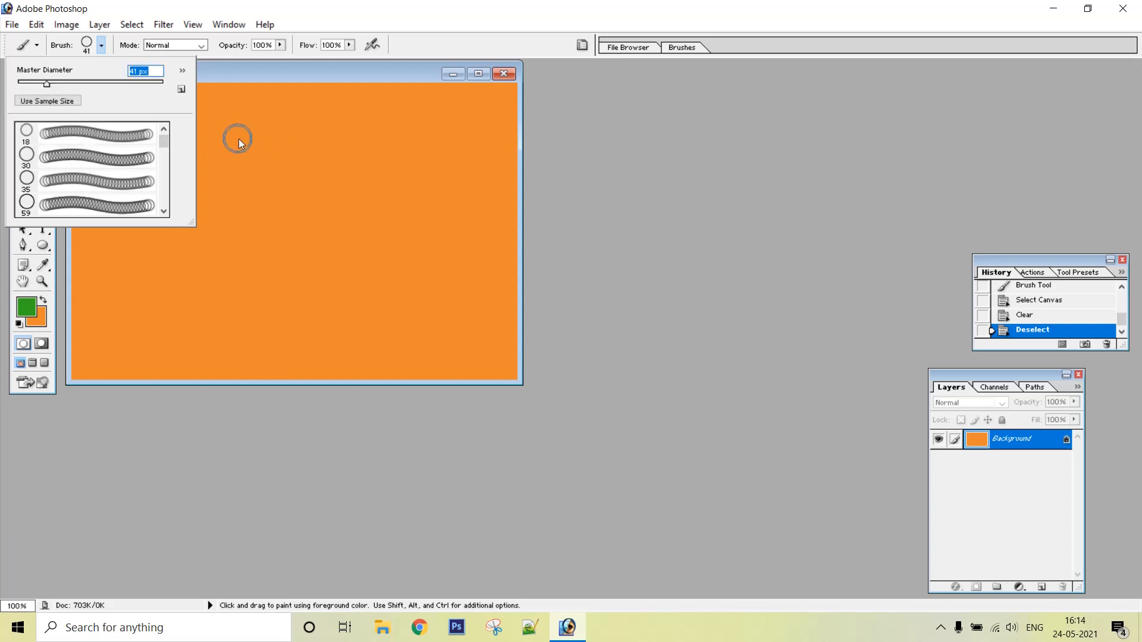
left_click(227, 114)
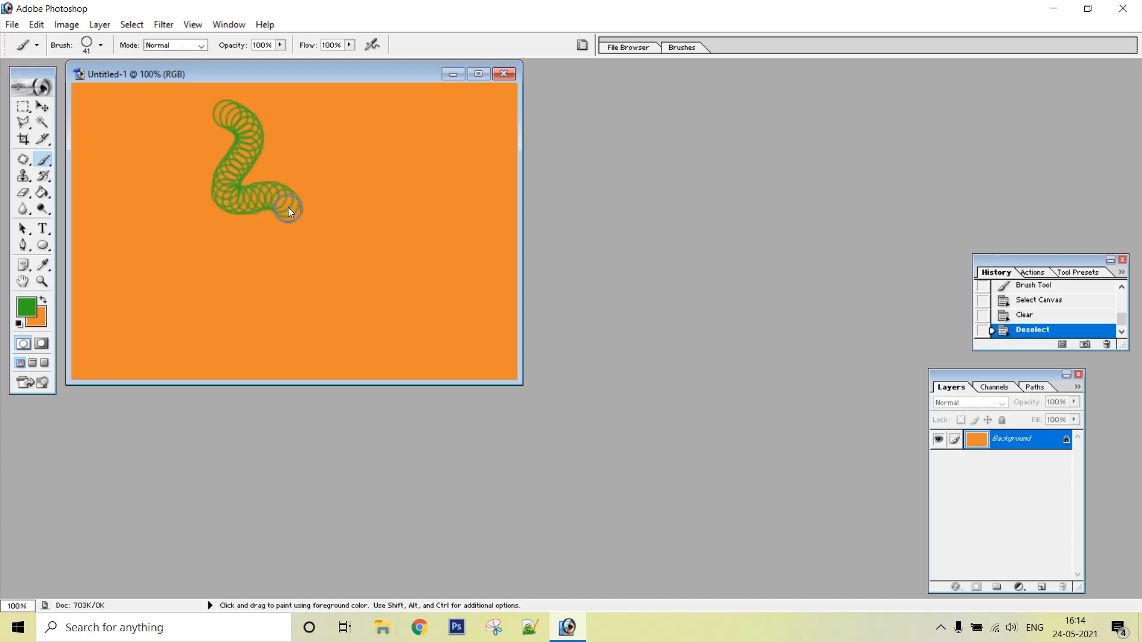
left_click_drag(268, 280, 271, 280)
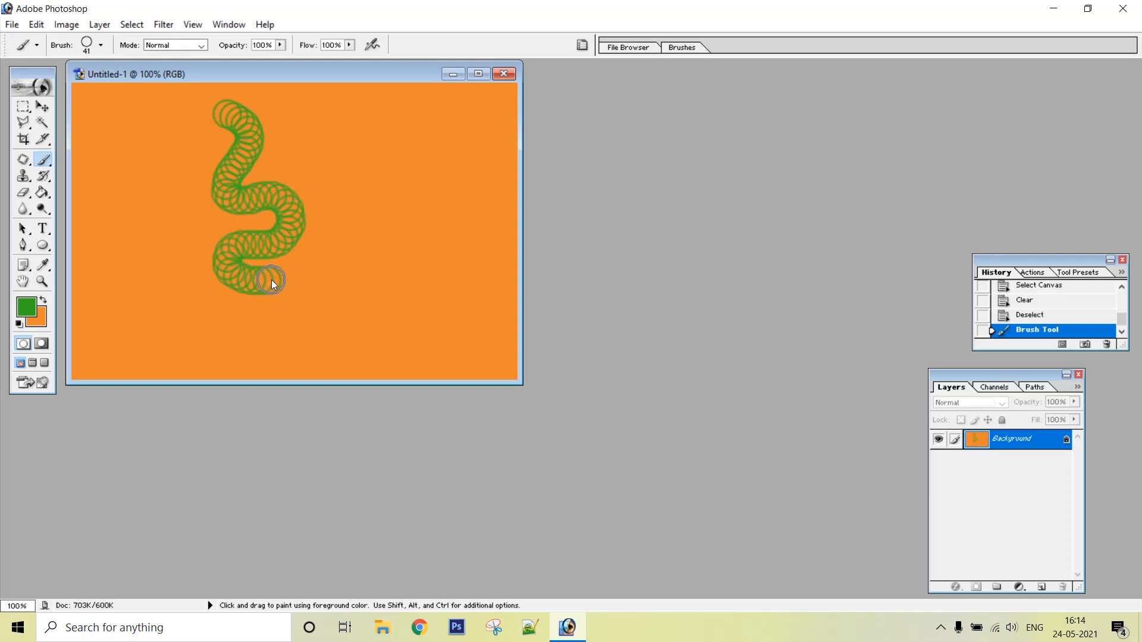
- Choose the 14 px hatched brush preset and paint a short zigzag stroke to the right of the circle-pattern stroke
left_click(101, 46)
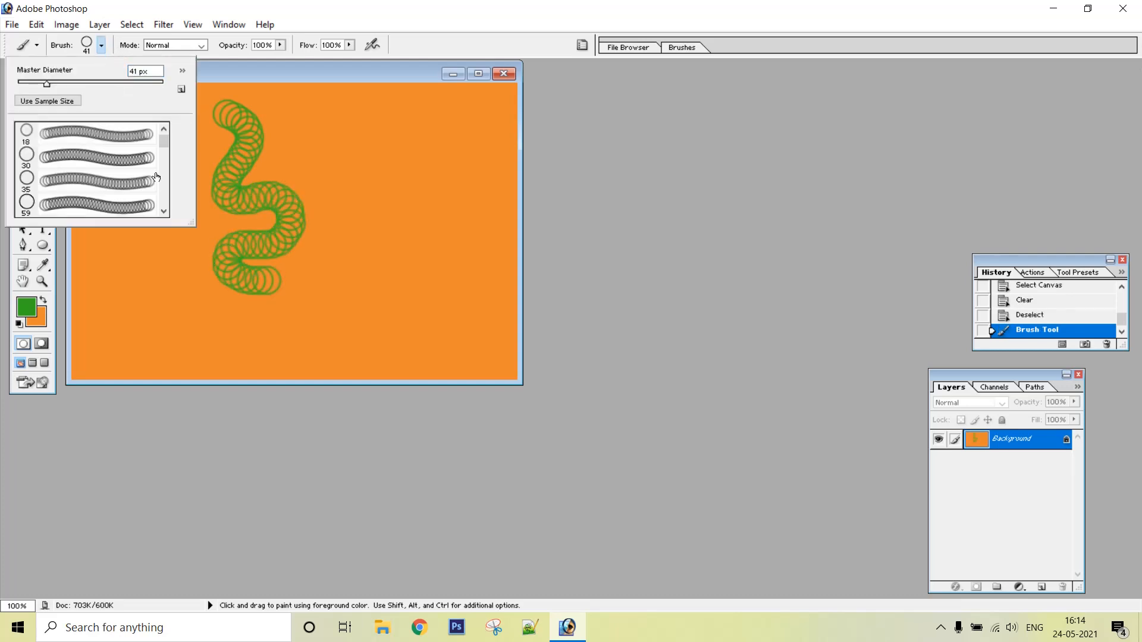
scroll(161, 188, "down", 2)
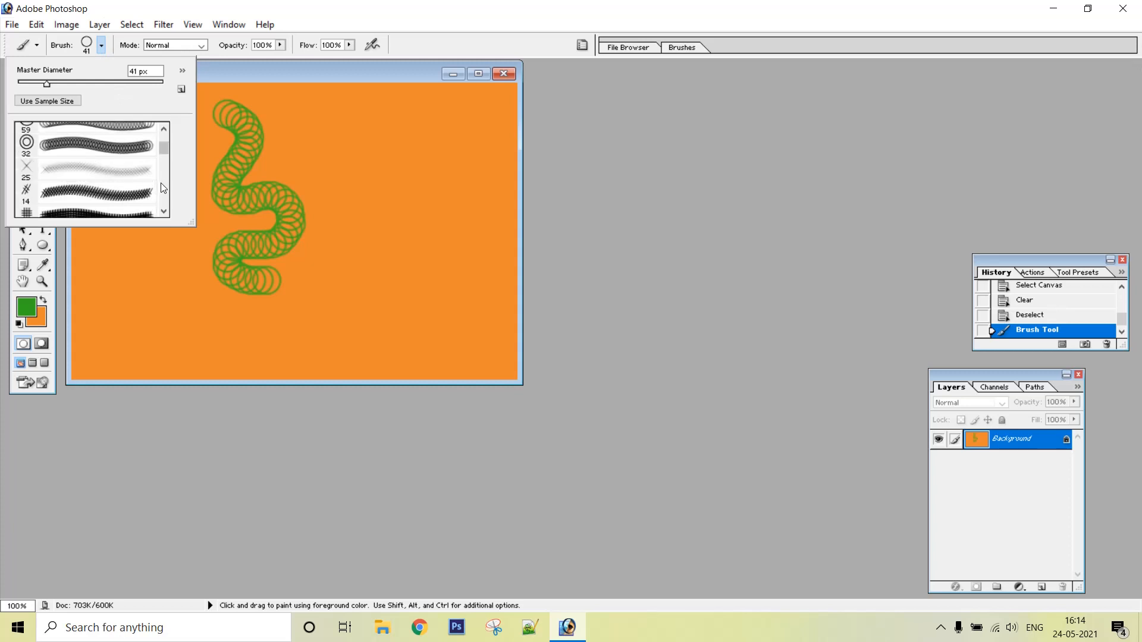
left_click(121, 203)
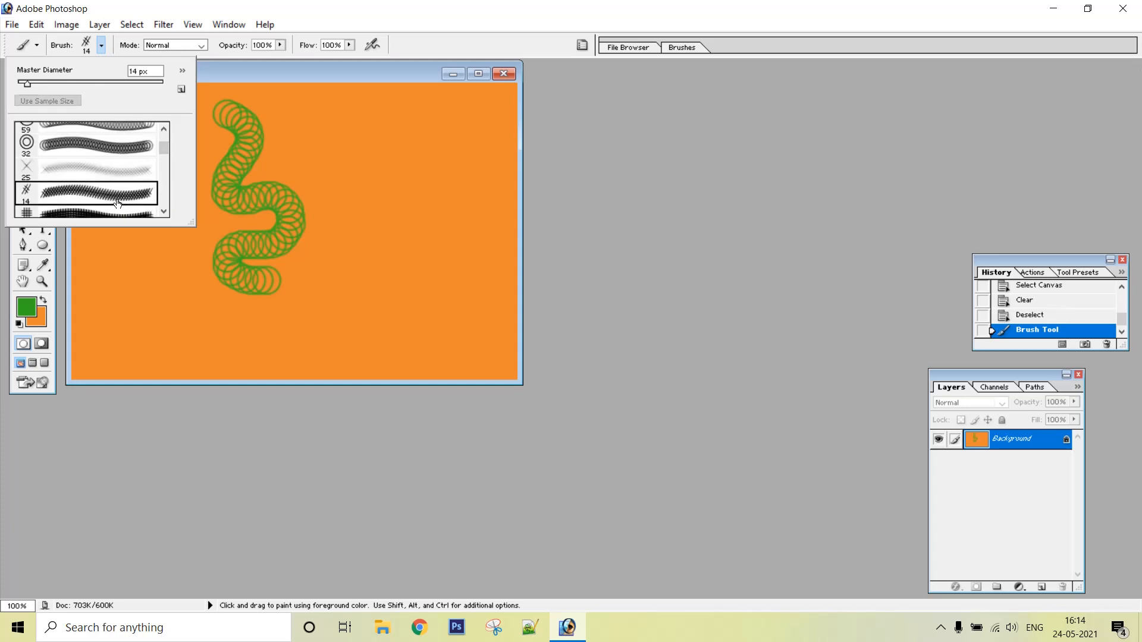
left_click(335, 114)
mouse_move(335, 115)
left_mouse_down()
mouse_move(358, 132)
mouse_move(348, 156)
mouse_move(376, 194)
left_mouse_up()
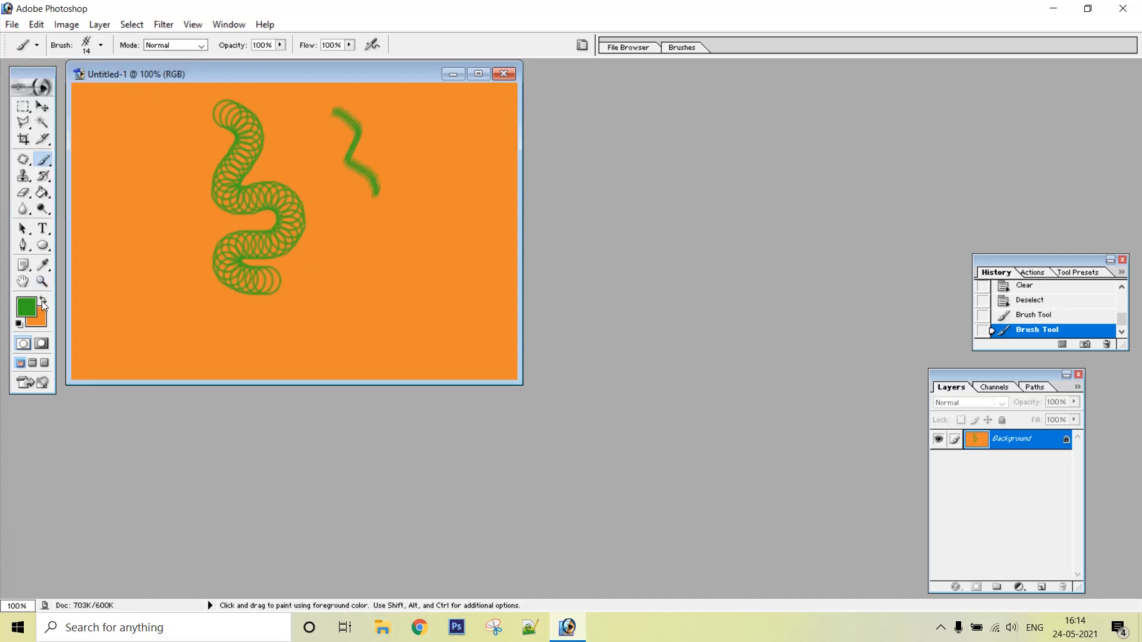
- Set the foreground color to the bright pink F22686
left_click(43, 264)
left_click(25, 307)
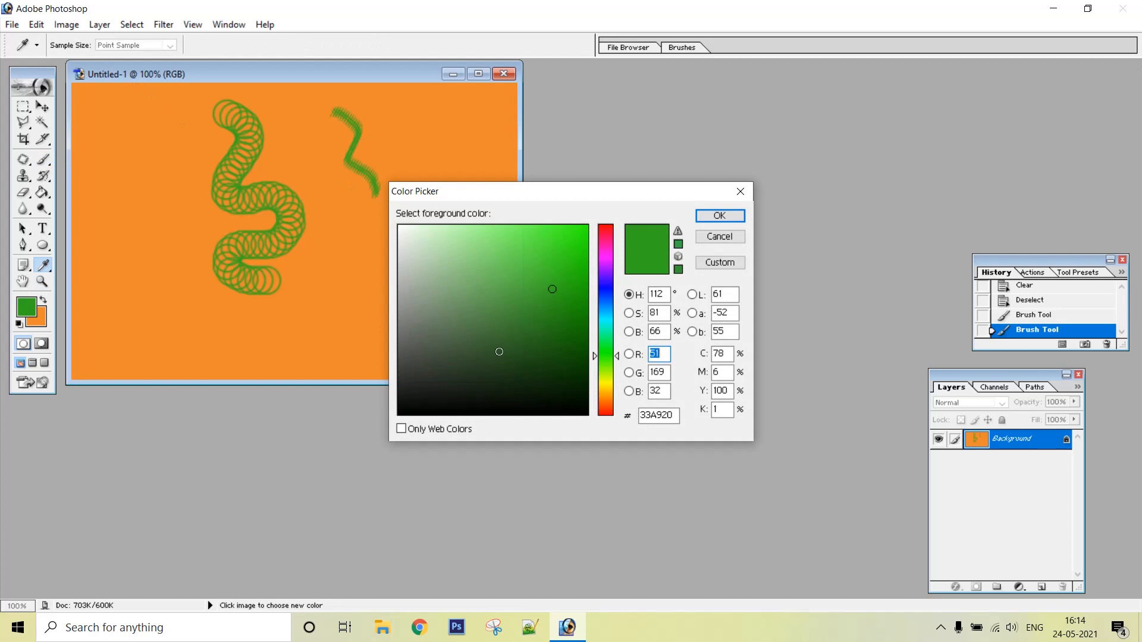
left_click(608, 241)
left_click(558, 235)
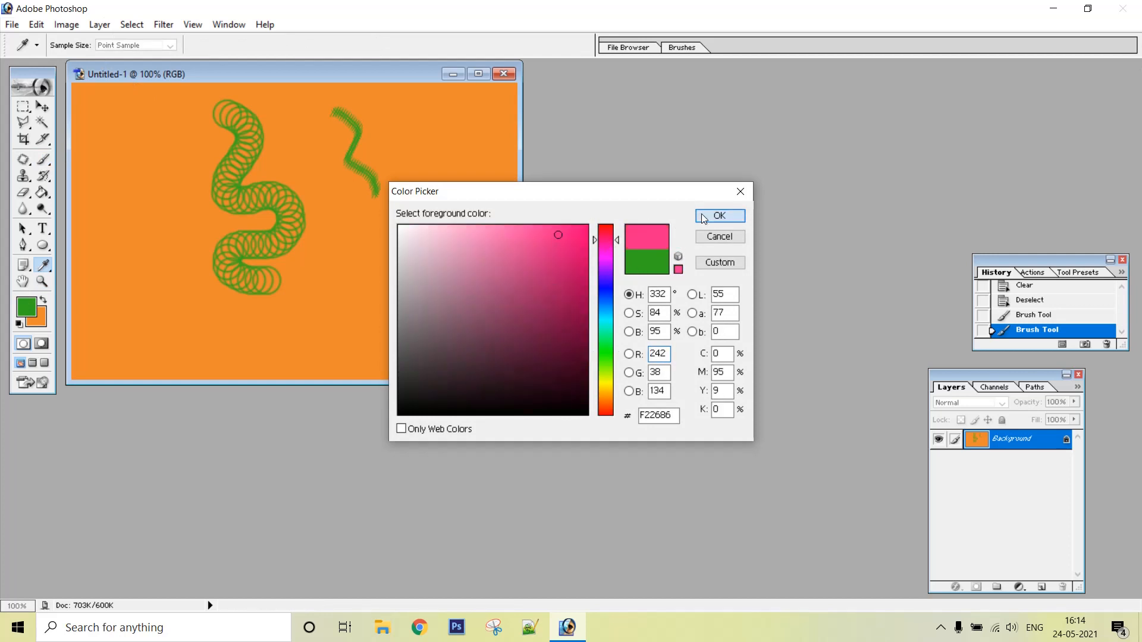
left_click(719, 215)
- Choose the 41 px zigzag-shaped brush preset and paint a wavy diagonal pink stroke below the green zigzag
key("b")
left_click(102, 48)
left_click(162, 212)
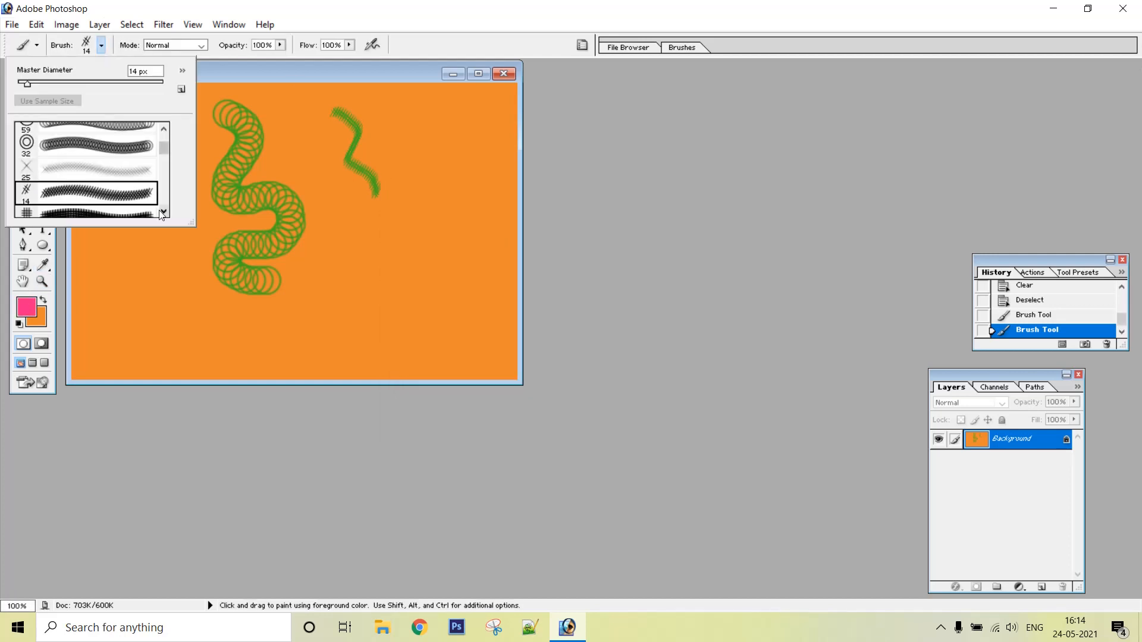
scroll(165, 194, "down", 2)
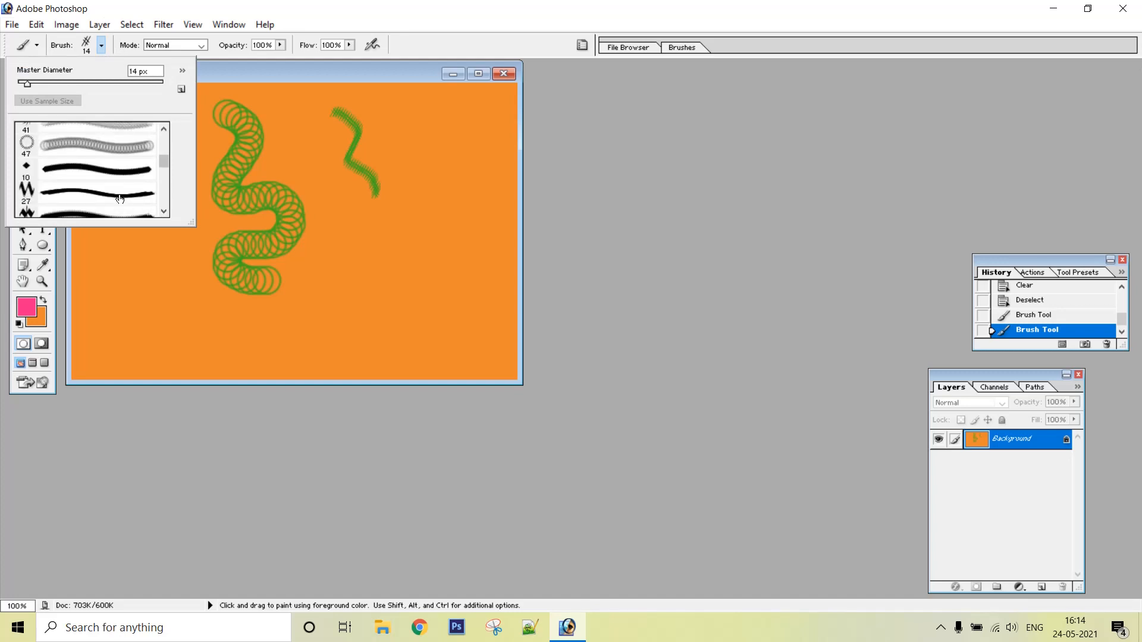
left_click(165, 196)
left_click(134, 161)
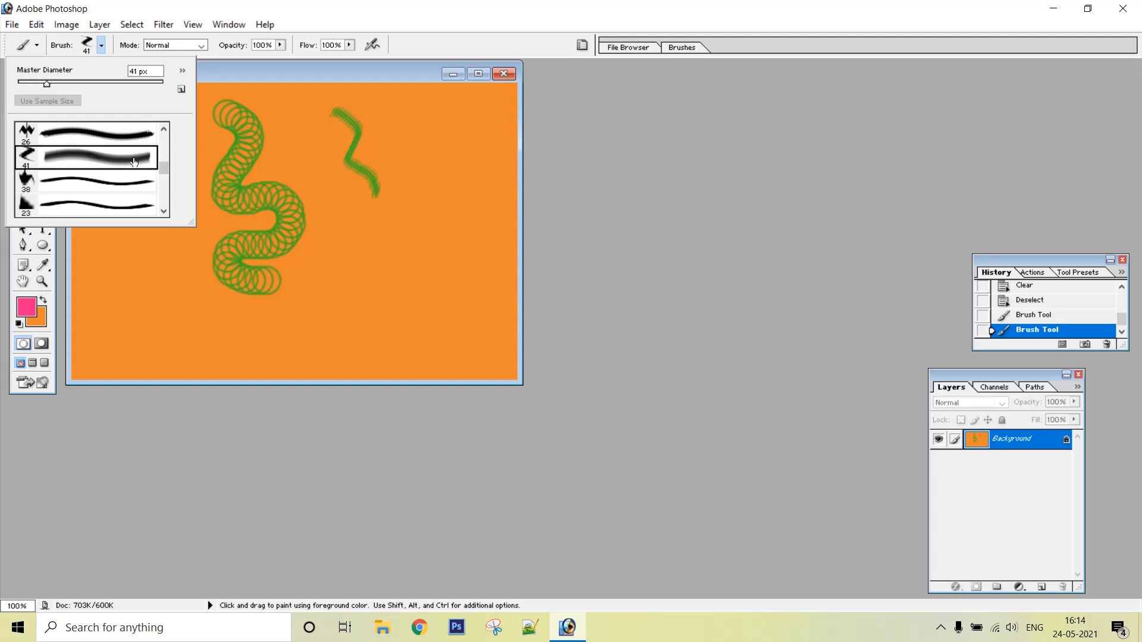
left_click(326, 191)
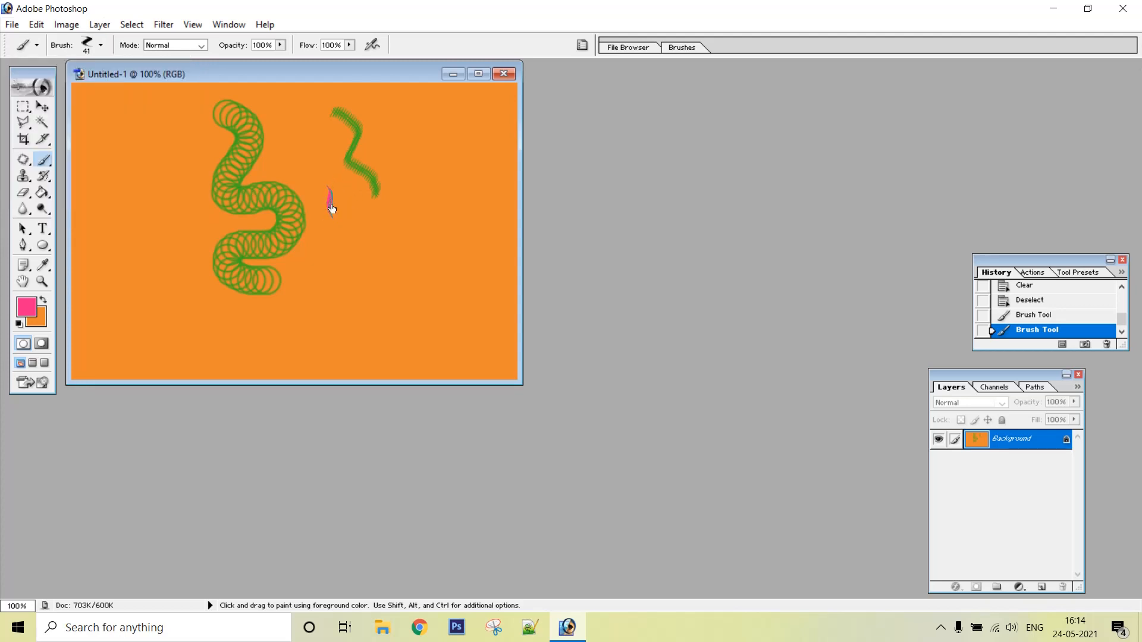
mouse_move(328, 189)
left_mouse_down()
mouse_move(355, 251)
mouse_move(374, 235)
mouse_move(415, 277)
left_mouse_up()
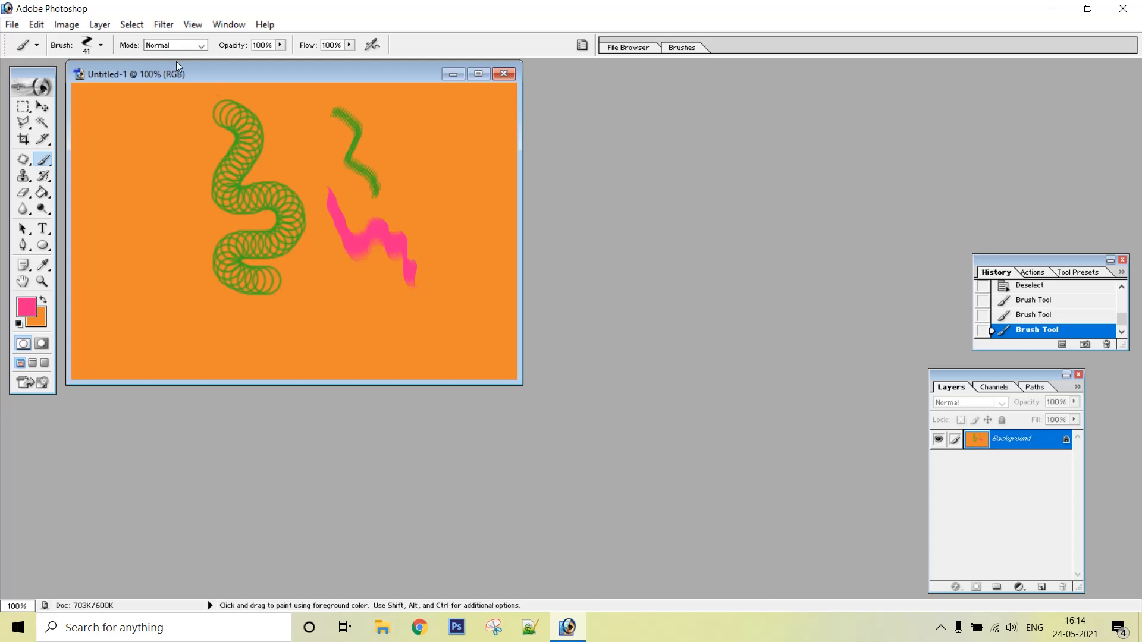
- Replace the current brush presets with the Wet Media Brushes library
left_click(101, 45)
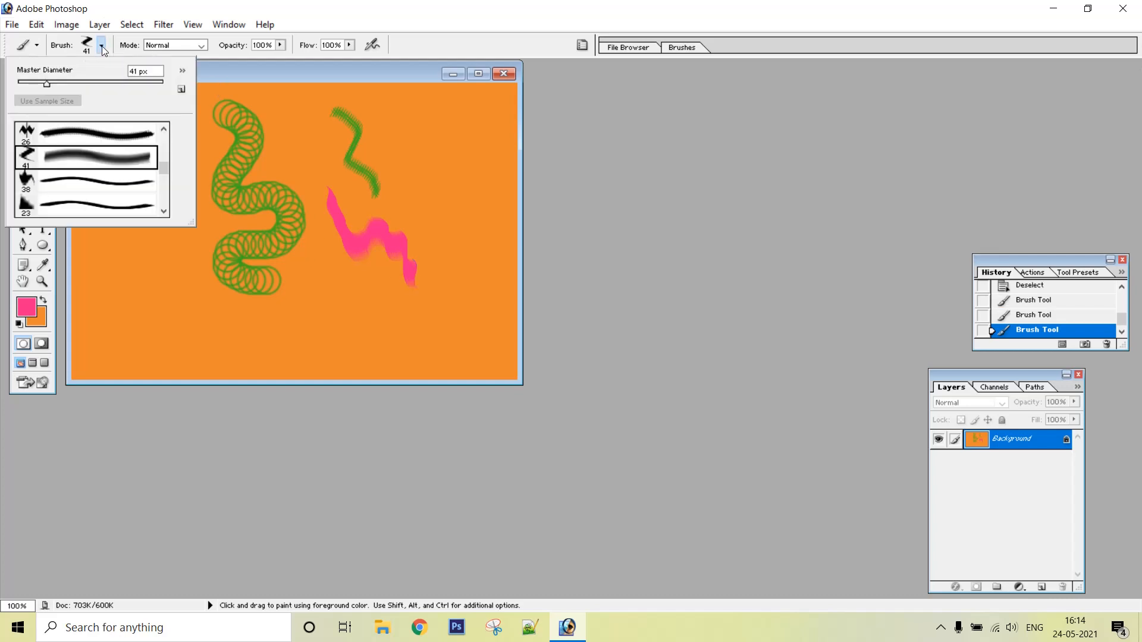
left_click(183, 71)
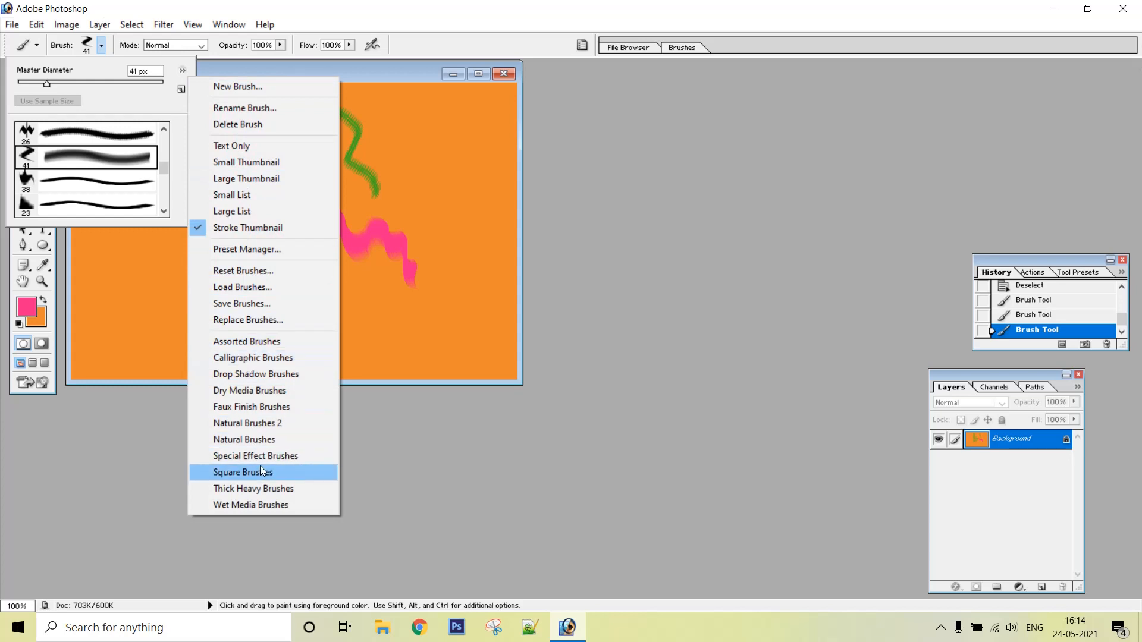
left_click(248, 505)
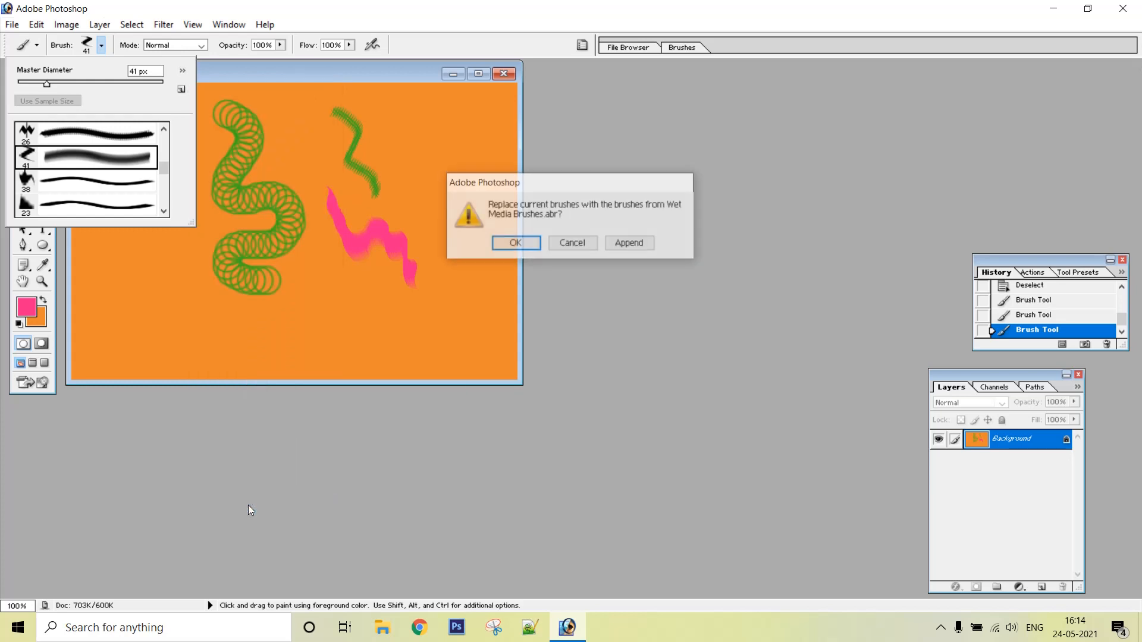
left_click(515, 243)
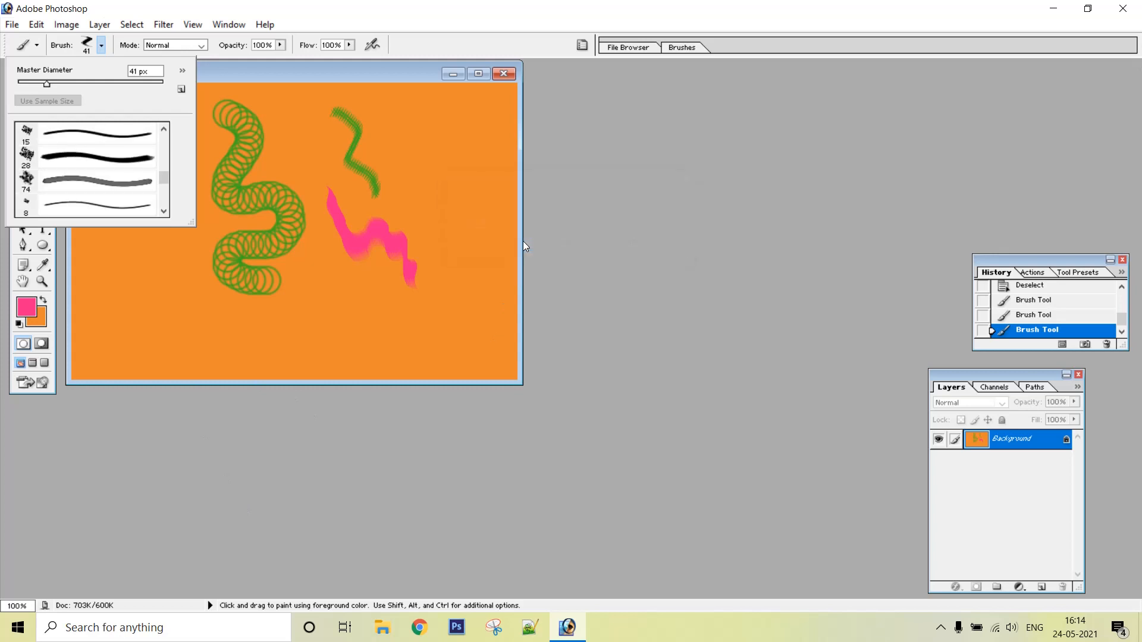
- Paint a wavy vertical stroke near the canvas's right edge with the 74 px preset and a lower-left diagonal stroke with the 39 px preset
left_click(27, 182)
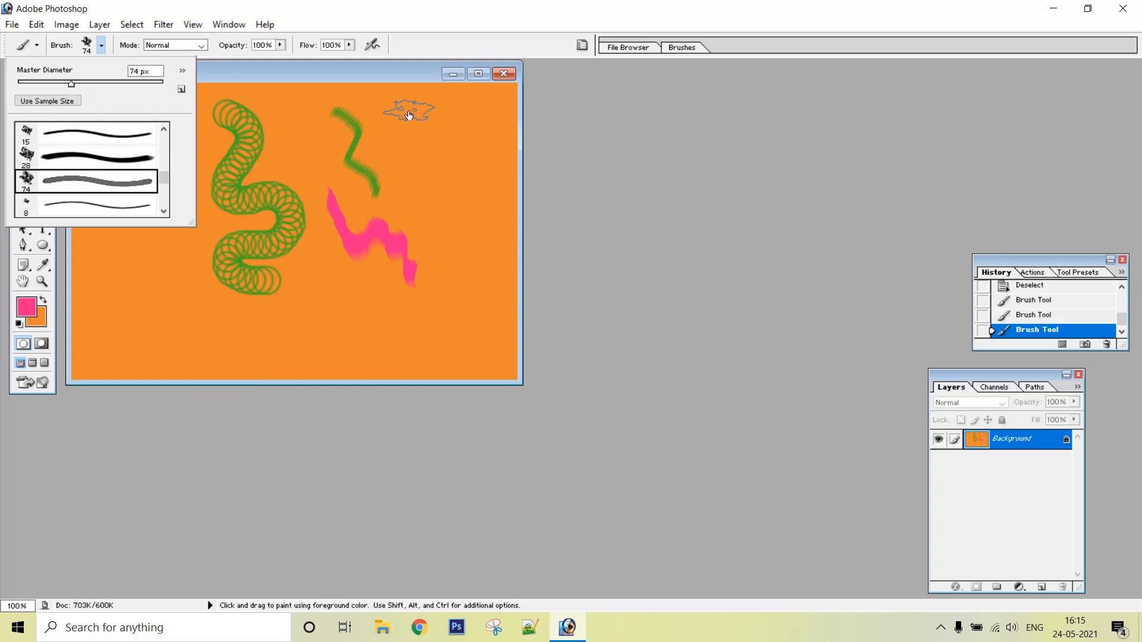
mouse_move(408, 109)
left_mouse_down()
mouse_move(428, 122)
mouse_move(454, 242)
mouse_move(466, 249)
left_mouse_up()
left_click(101, 45)
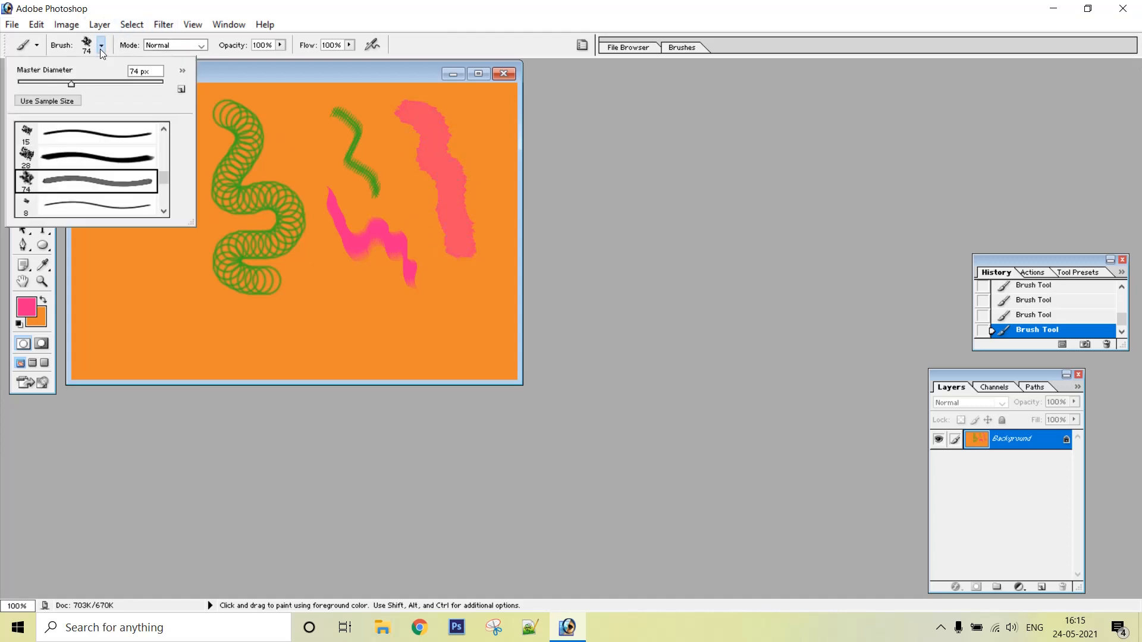
left_click(165, 203)
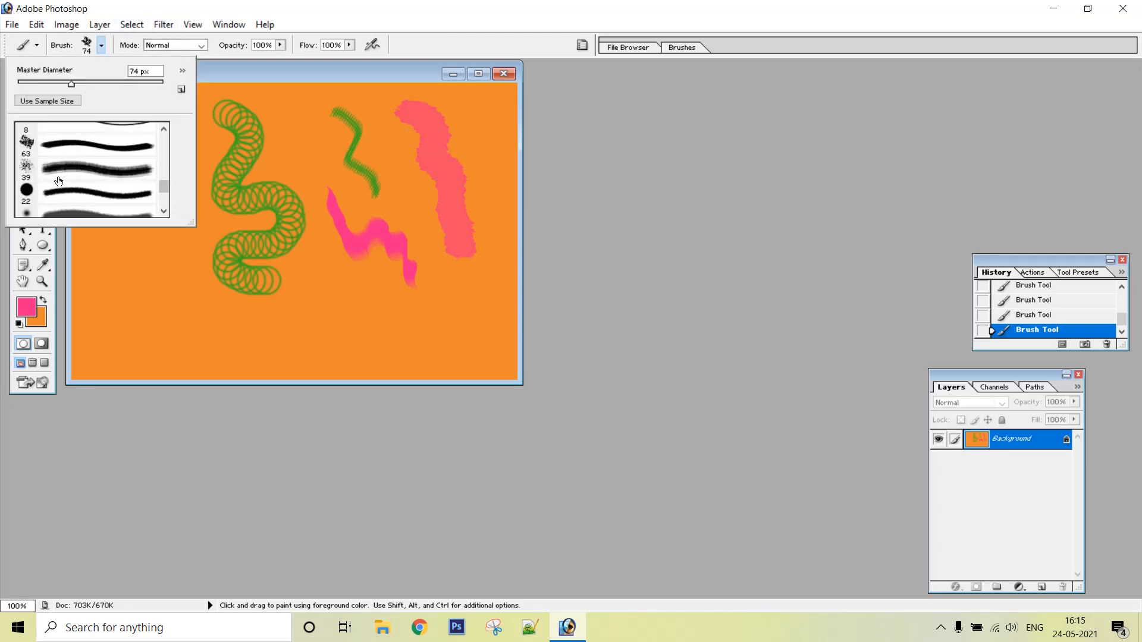
left_click(27, 173)
left_click_drag(98, 245, 118, 268)
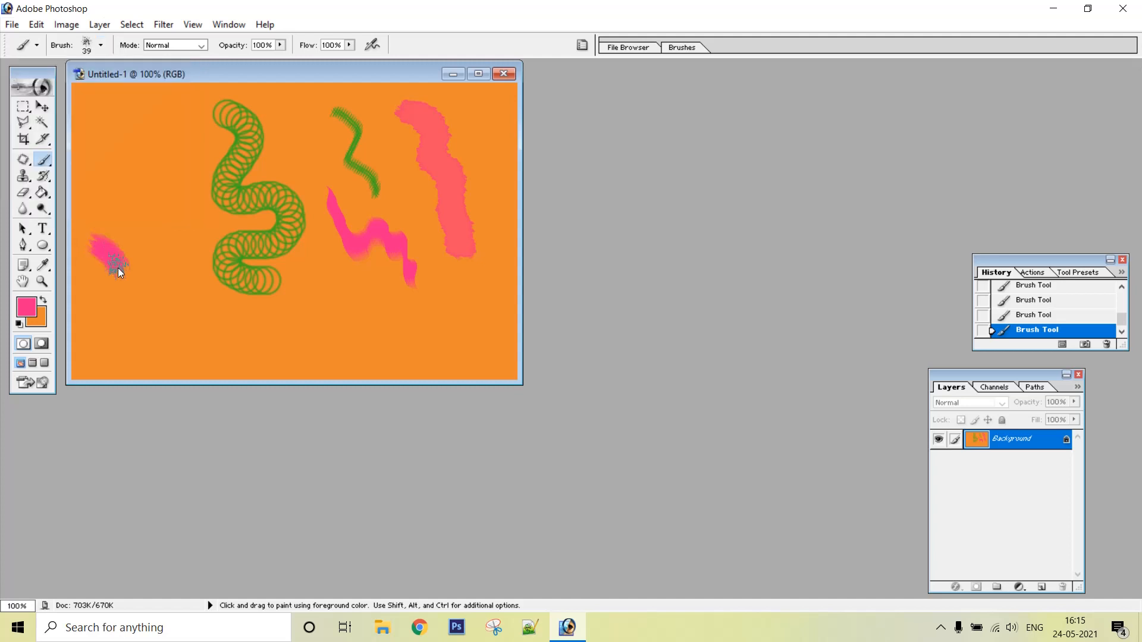
- Replace the current brush presets with the Special Effect Brushes library
left_click(101, 47)
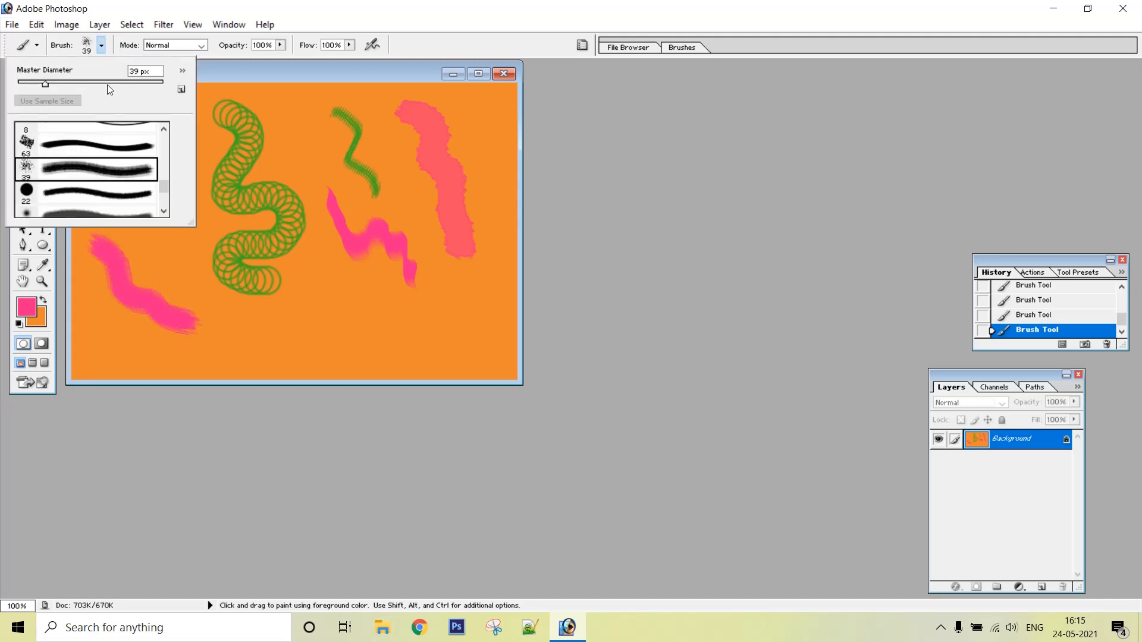
left_click(183, 70)
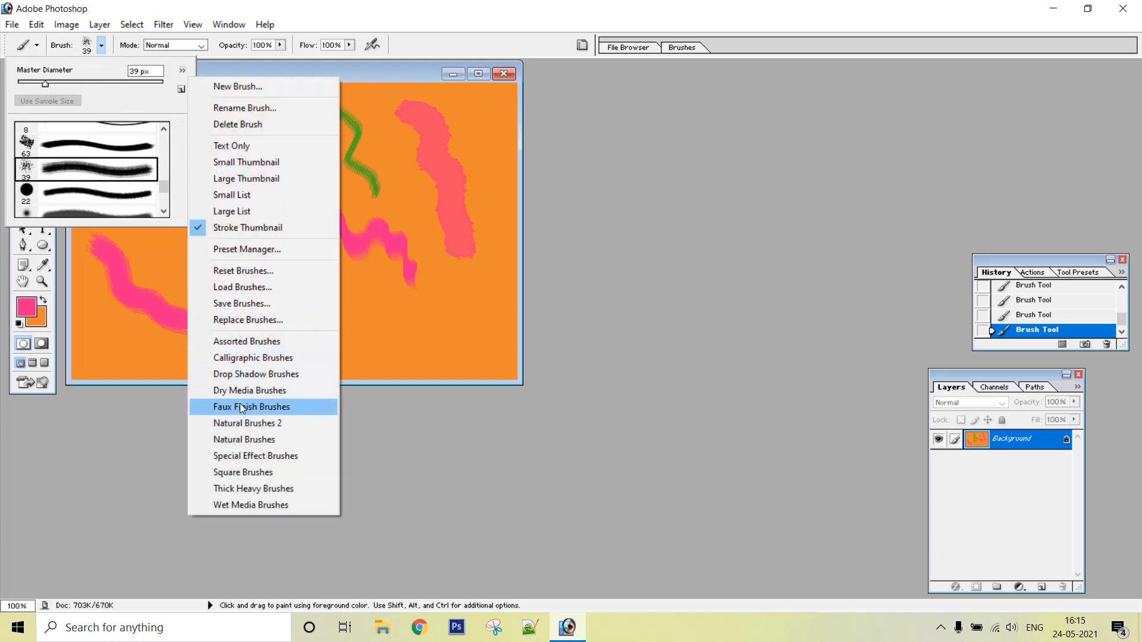
left_click(251, 456)
left_click(515, 243)
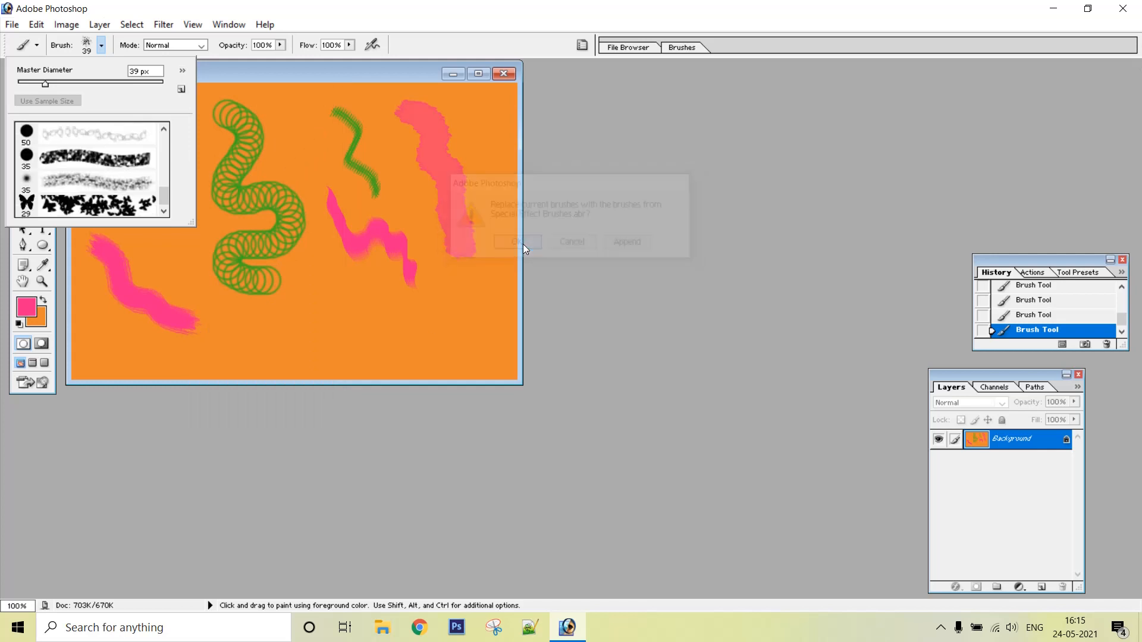
- Choose the 48 px Scattered Roses preset and paint pink roses across the canvas's lower center
left_click(164, 211)
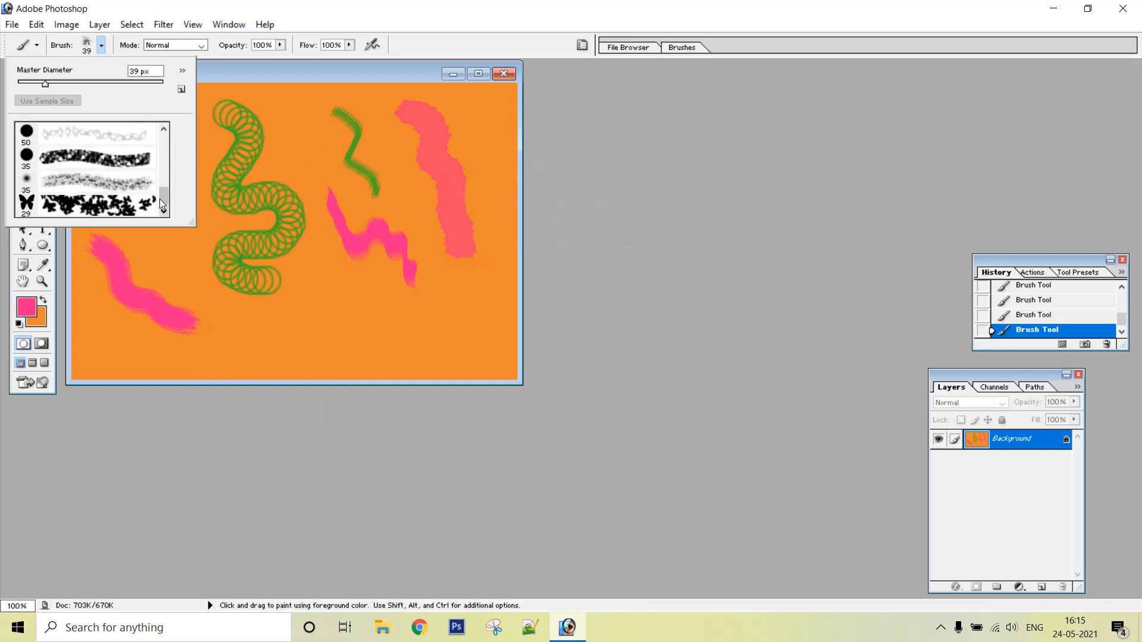
left_click_drag(160, 194, 163, 127)
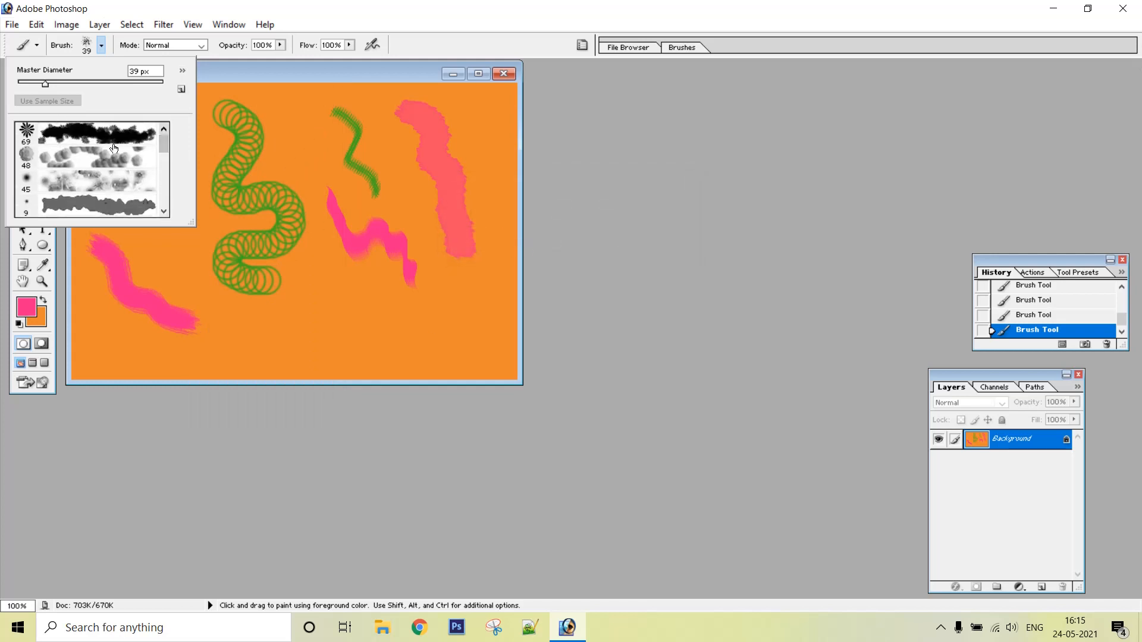
left_click(94, 158)
left_click(256, 323)
left_click_drag(255, 323, 342, 327)
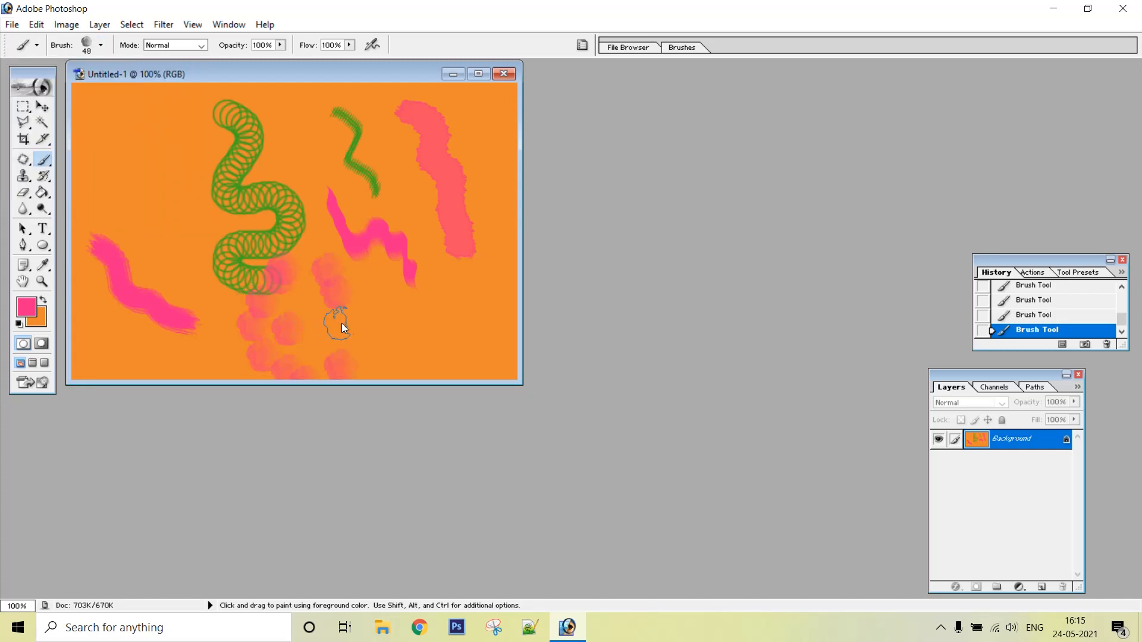
- Paint more 48 px Scattered Roses around the upper part of the green circle-pattern and zigzag strokes
left_click(101, 46)
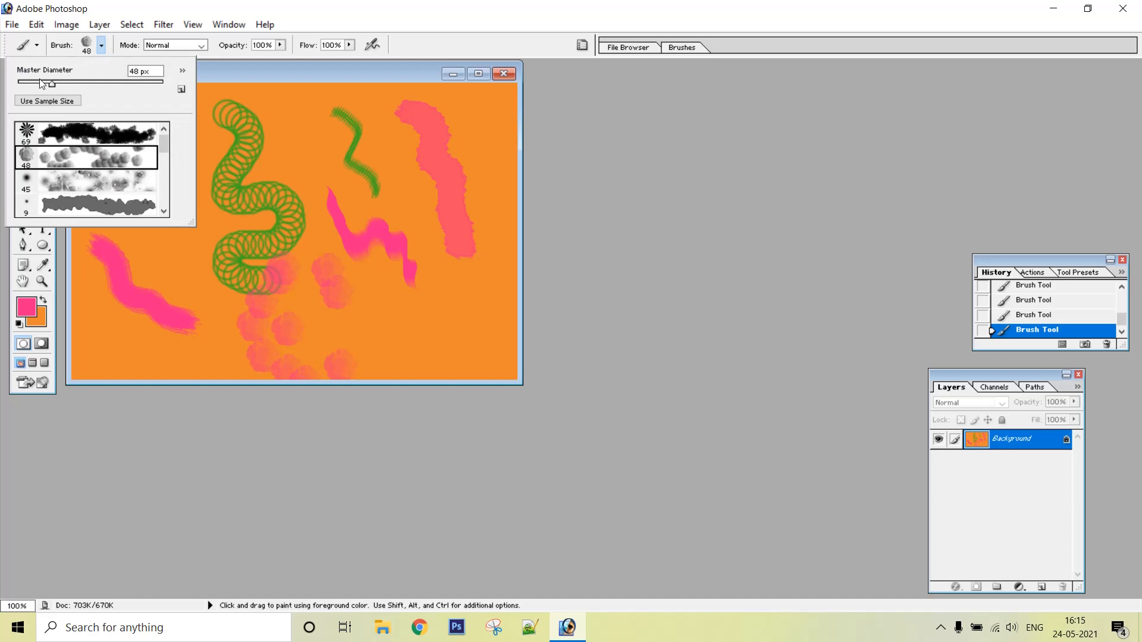
left_click(41, 84)
left_click(62, 161)
left_click(293, 115)
left_click_drag(293, 115, 311, 173)
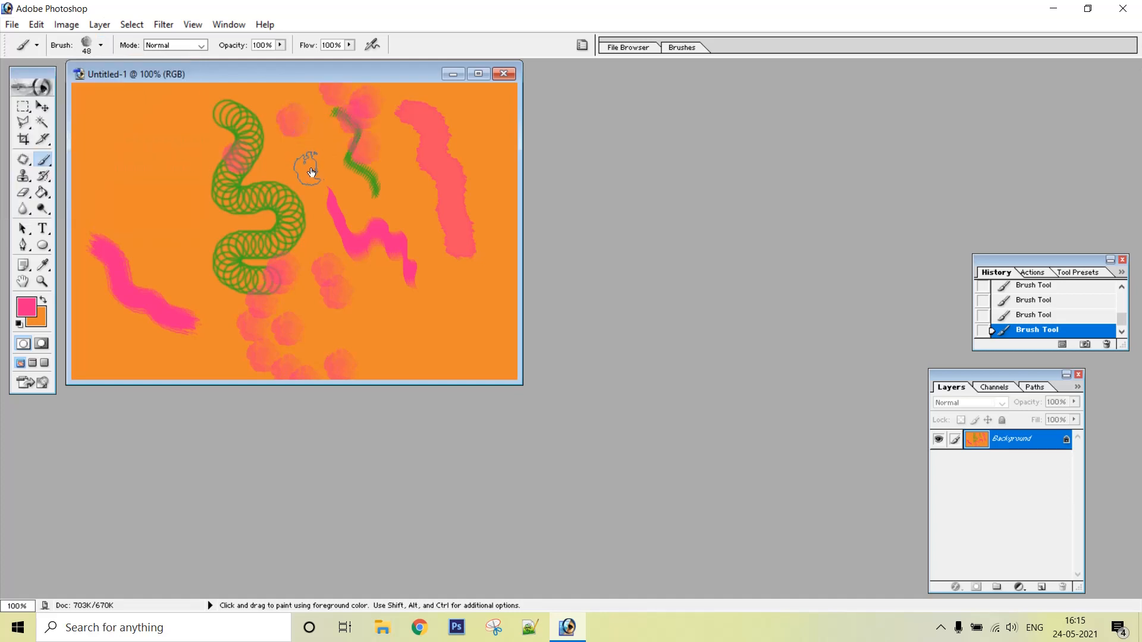
- Choose the 69 px flower preset and paint flower clusters above the lower-left pink stroke and in the canvas's upper-left area
left_click(104, 46)
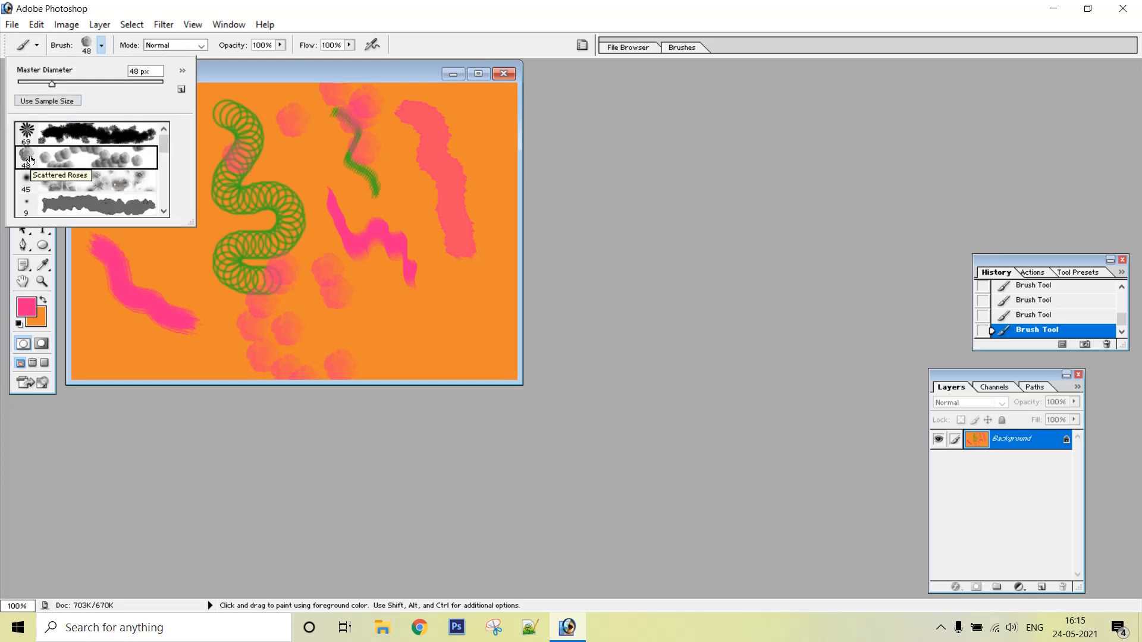
left_click(71, 133)
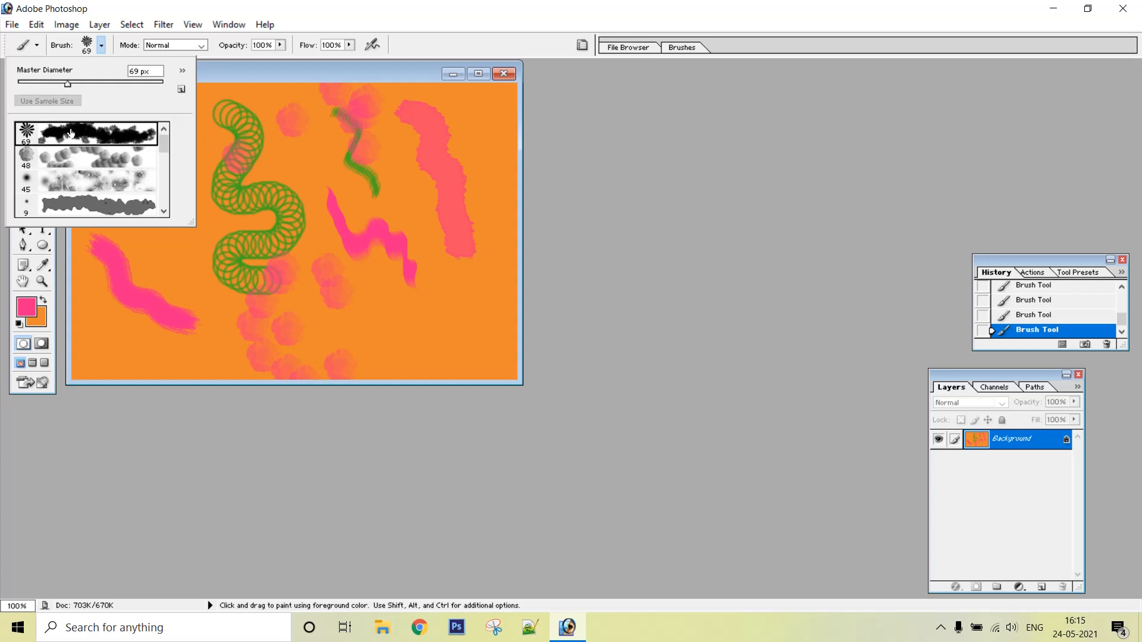
left_click(171, 241)
left_click_drag(165, 240, 184, 263)
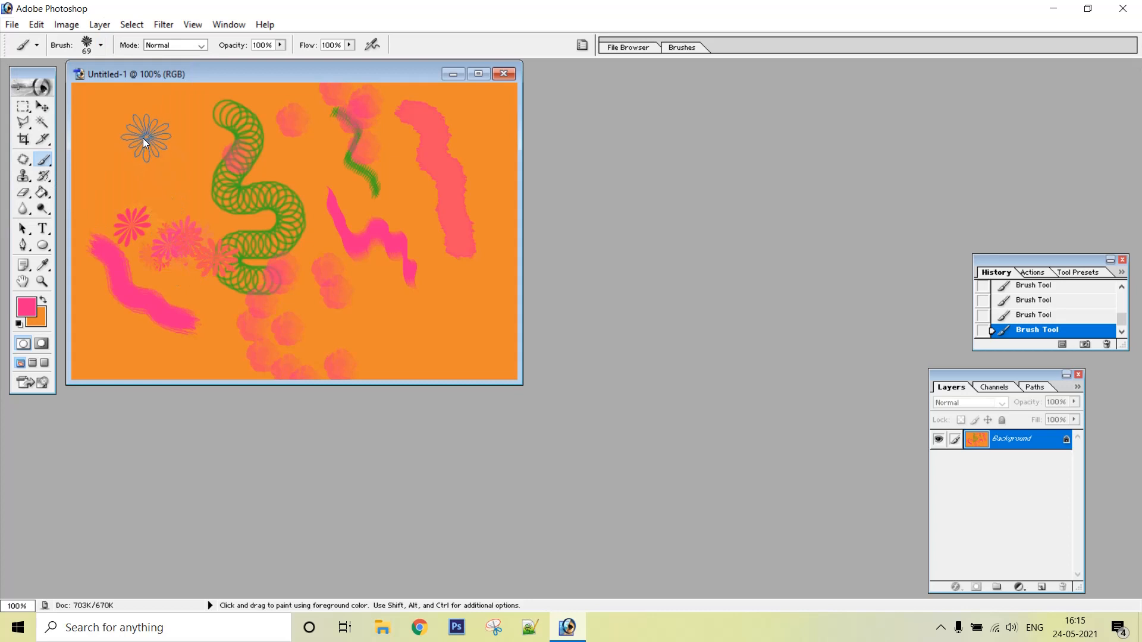
left_click_drag(144, 141, 163, 152)
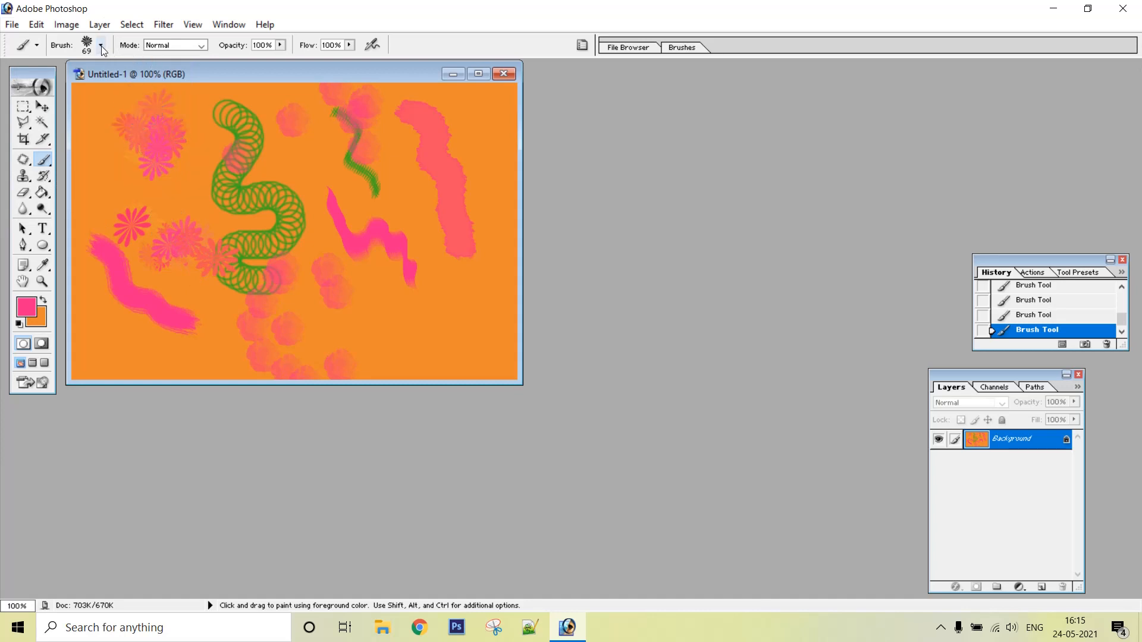
- Clear the whole canvas to the orange background and stamp a row of 69 px flowers across its upper-left part
key("ctrl+a")
key("Delete")
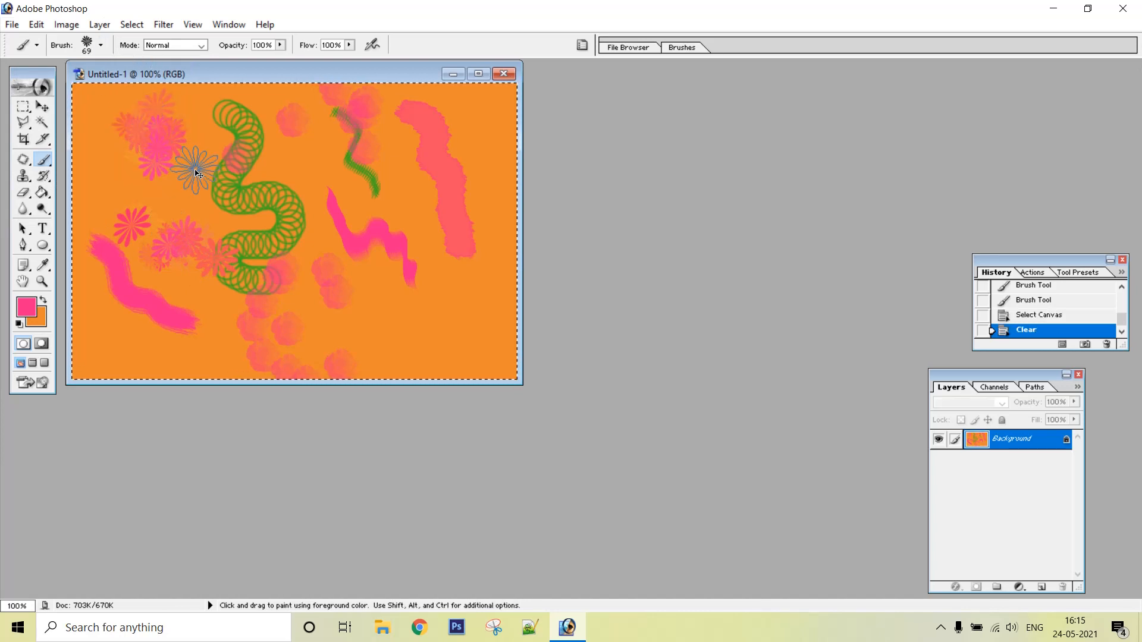
left_click(93, 125)
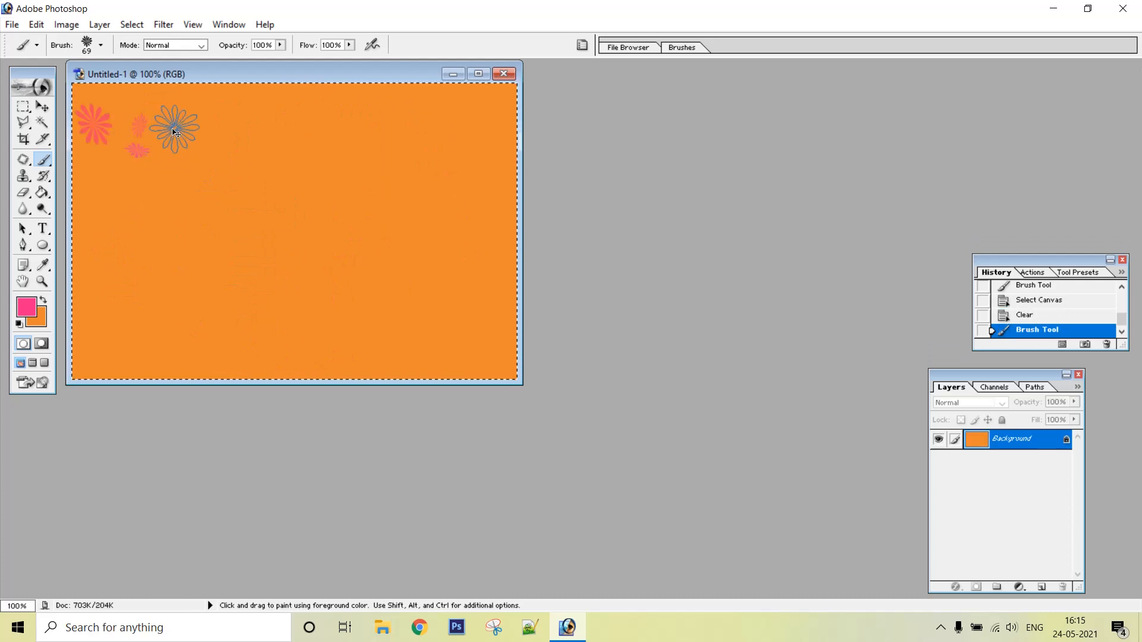
left_click(146, 116)
left_click(176, 132)
mouse_move(222, 120)
left_mouse_down()
mouse_move(252, 121)
mouse_move(222, 119)
left_mouse_up()
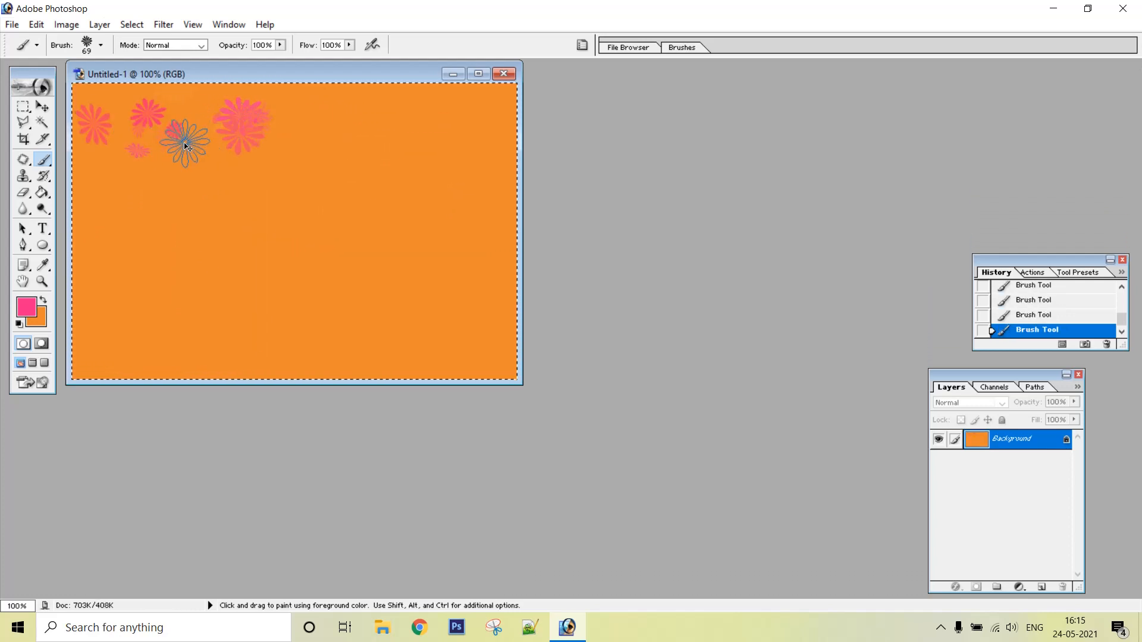
- Choose the 9 px rough-edged brush preset and paint a short diagonal stroke to the right of the flowers
left_click(101, 46)
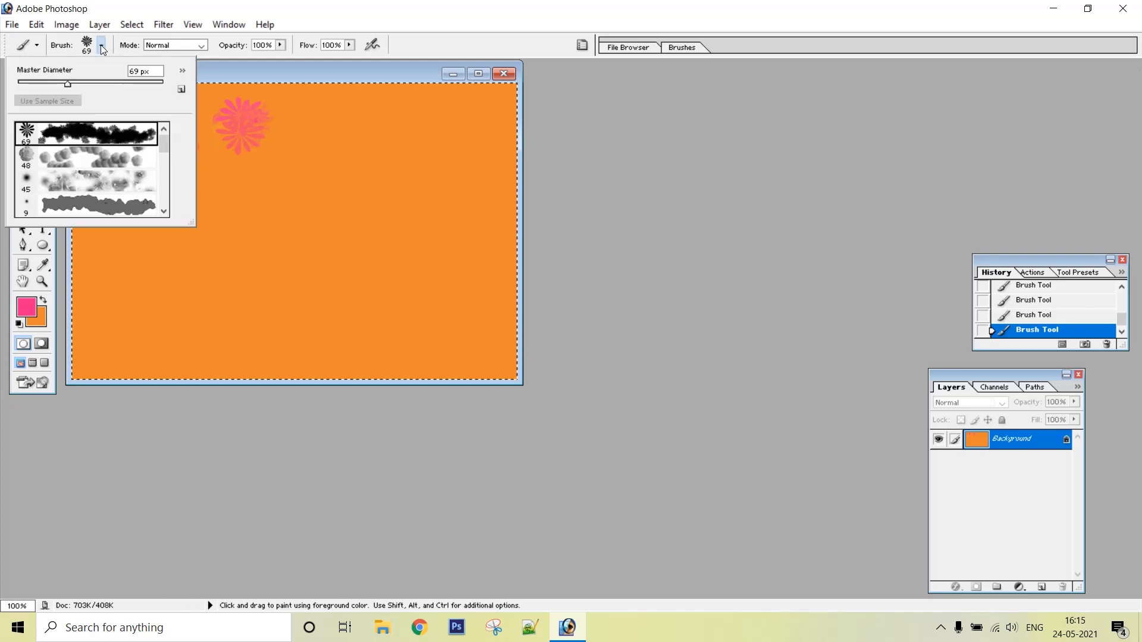
left_click(106, 206)
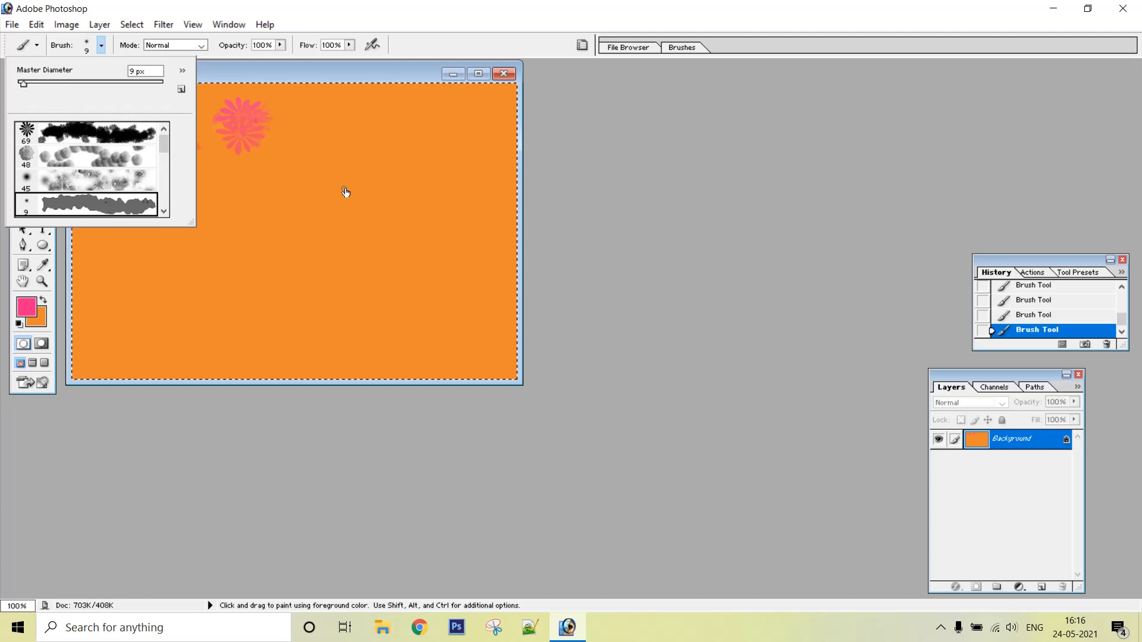
left_click(332, 128)
mouse_move(321, 113)
left_mouse_down()
mouse_move(329, 153)
mouse_move(361, 176)
left_mouse_up()
- Choose the third 45 px scattered soft brush preset and paint diagonally across the canvas's center below the flowers
left_click(101, 45)
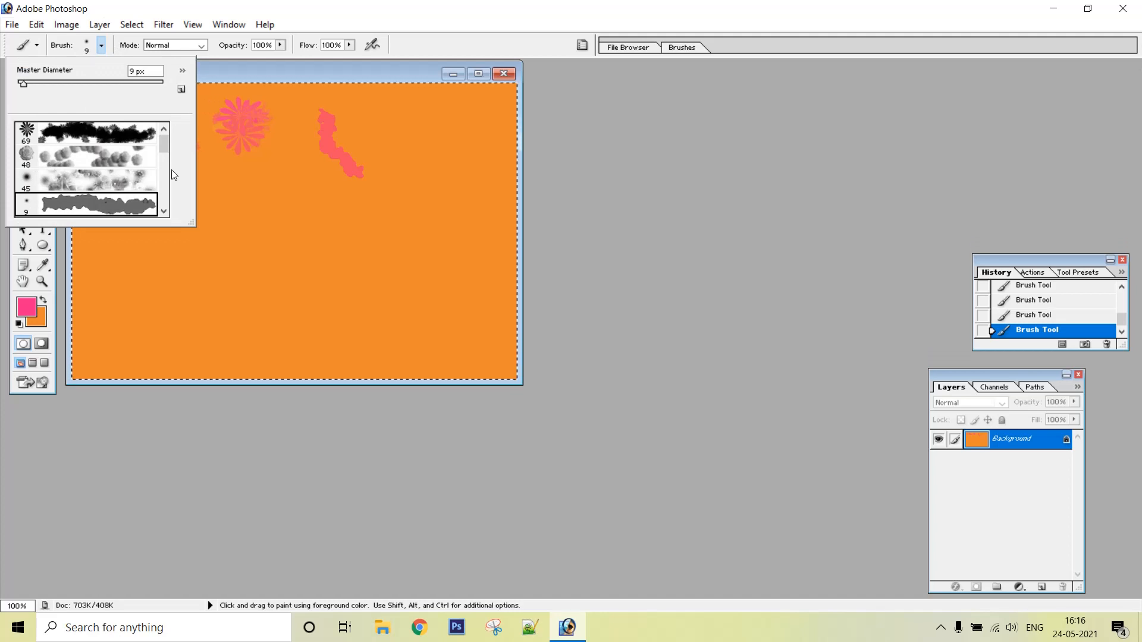
left_click(164, 182)
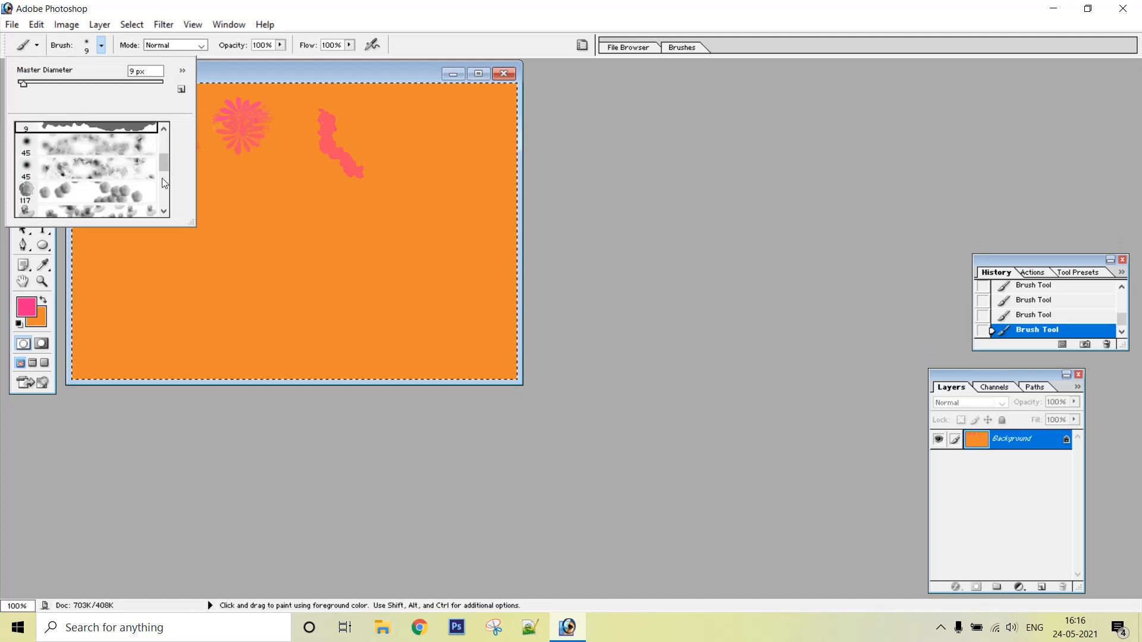
left_click(83, 168)
mouse_move(249, 193)
left_mouse_down()
mouse_move(303, 252)
mouse_move(326, 226)
mouse_move(345, 275)
mouse_move(331, 264)
left_mouse_up()
- Choose the 45 px Ducks Not in a Row brush preset and paint scattered pink ducks across the canvas's lower-left area
left_click(101, 46)
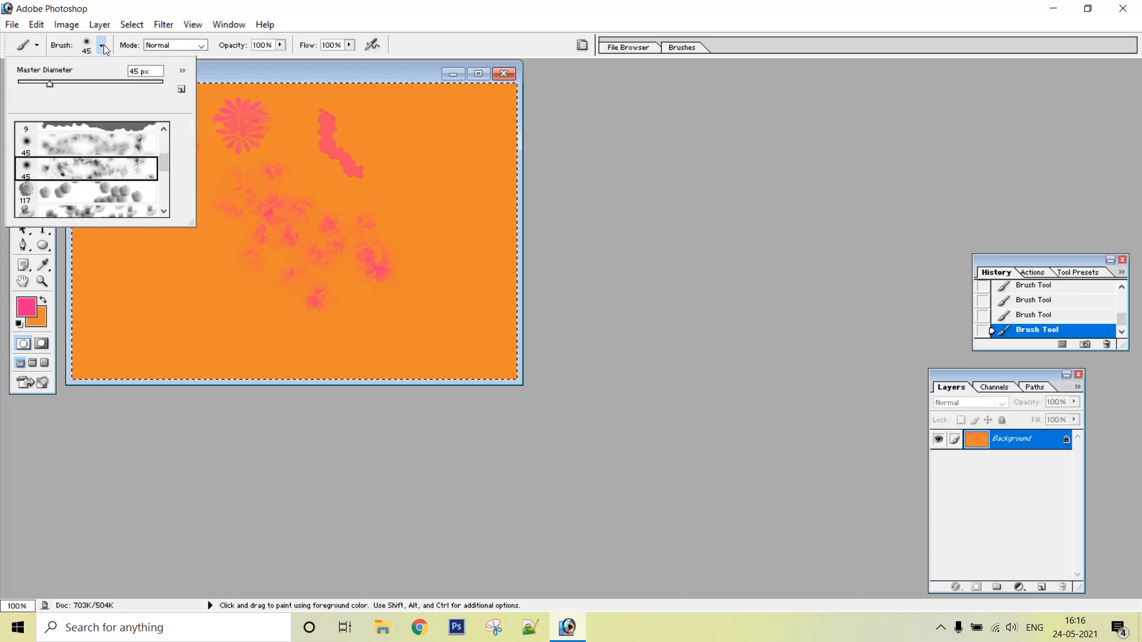
left_click(73, 212)
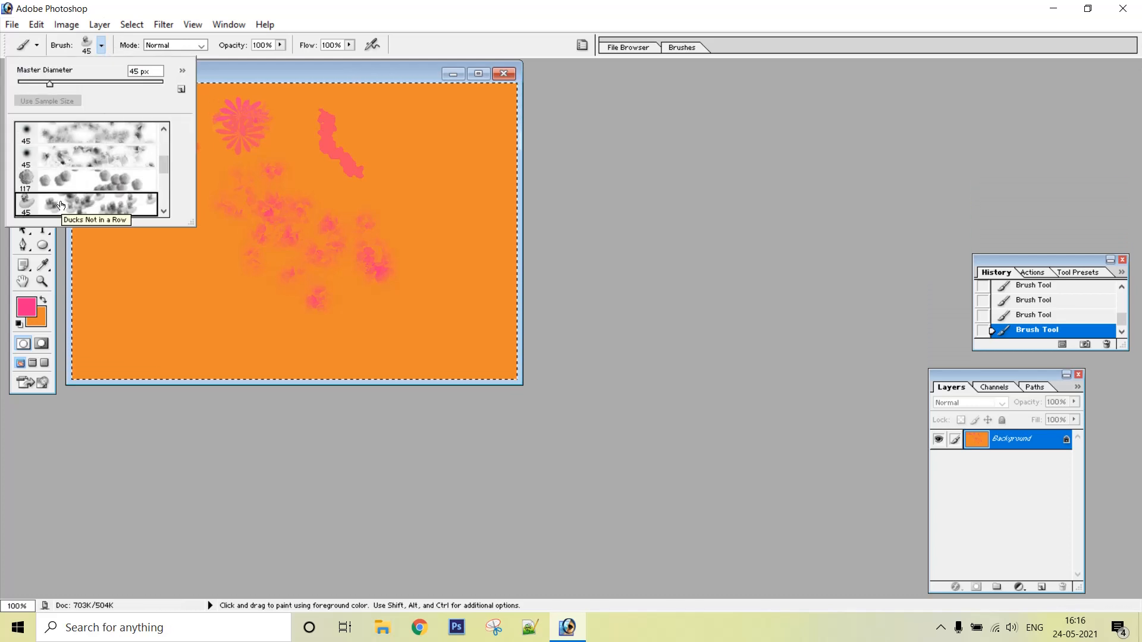
left_click(102, 259)
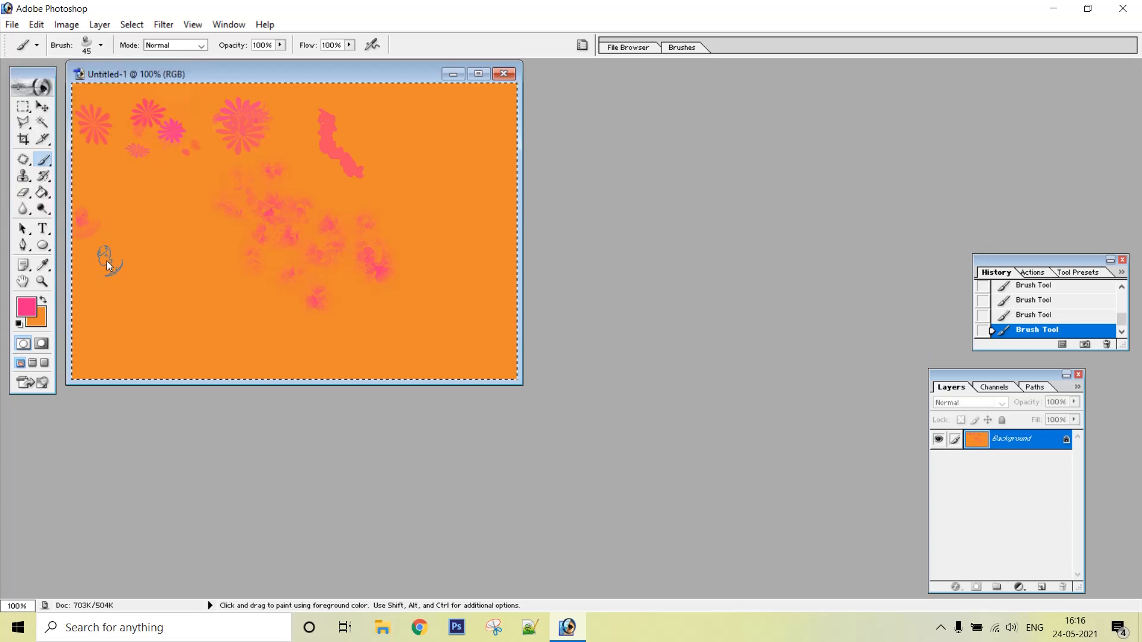
left_click(133, 272)
left_click(156, 280)
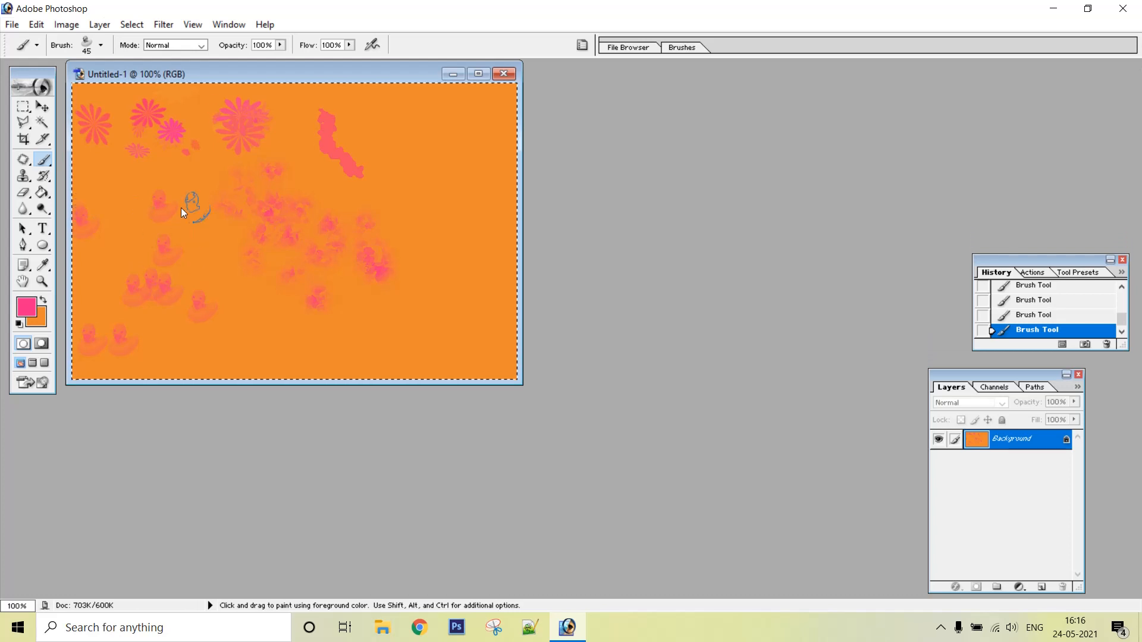
- Set the foreground color to dark maroon 30061A and paint ducks down the right side of the canvas
left_click(29, 313)
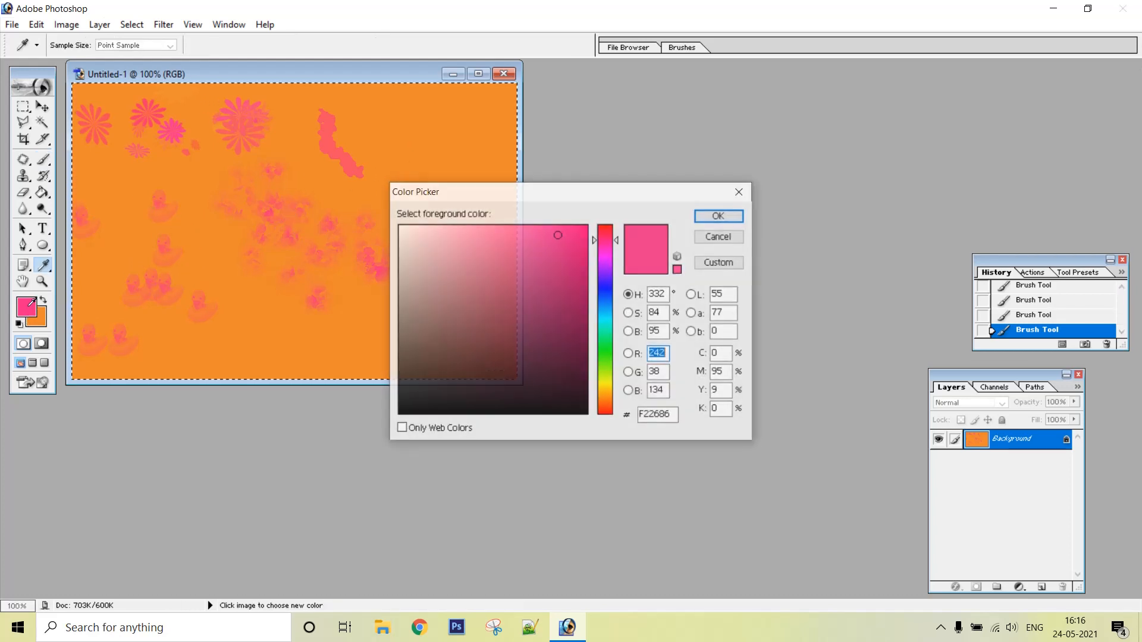
left_click(562, 379)
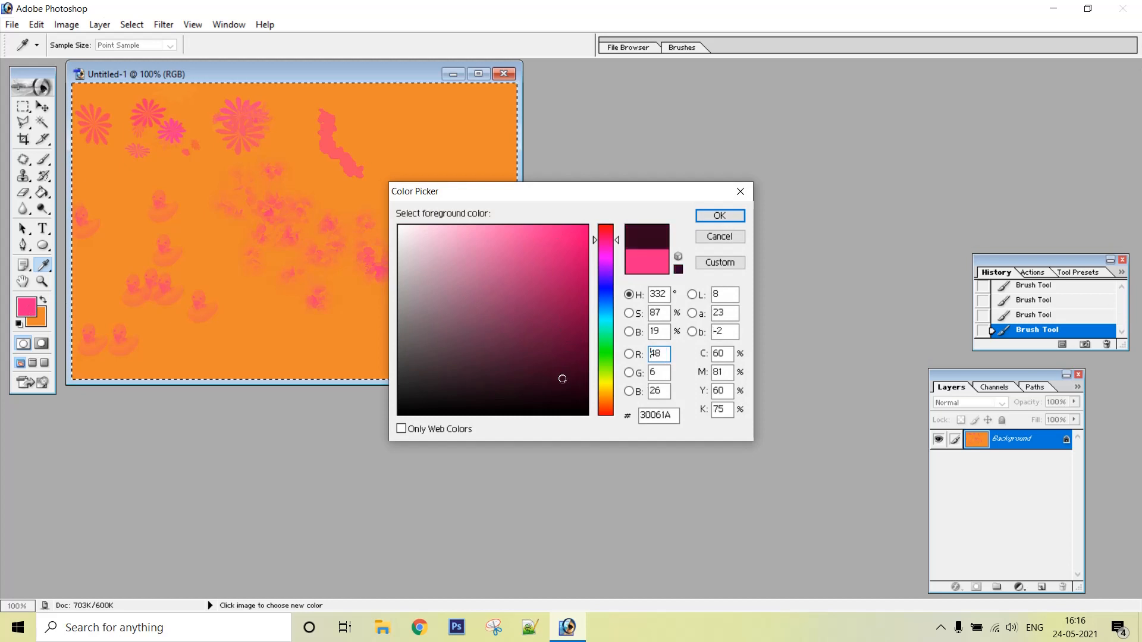
left_click(722, 210)
left_click(437, 149)
left_click(443, 153)
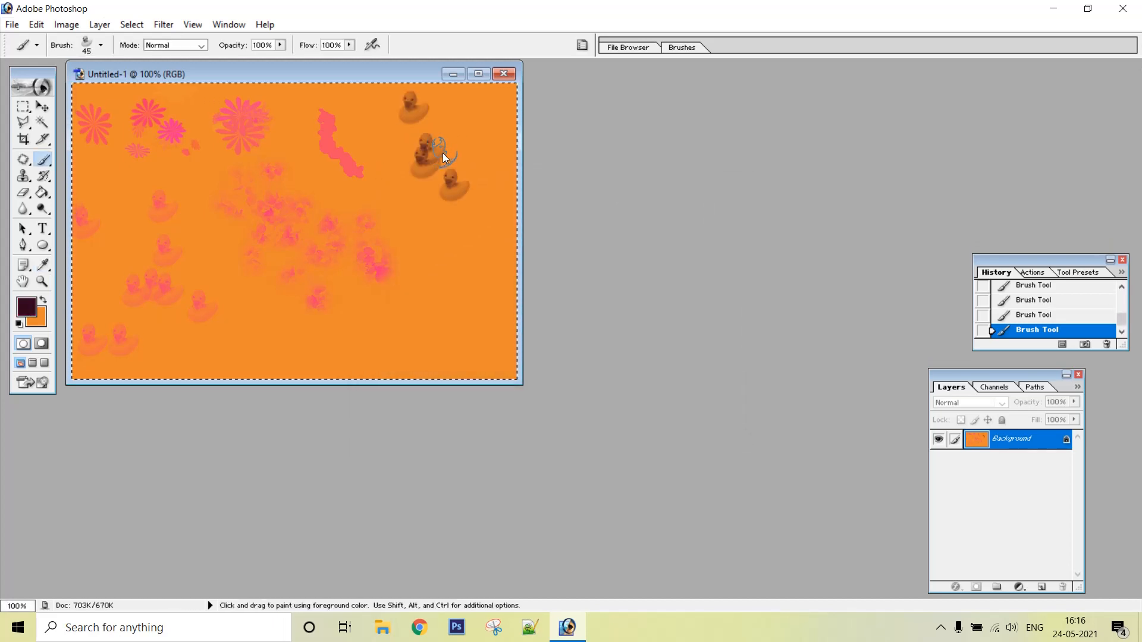
left_click(445, 230)
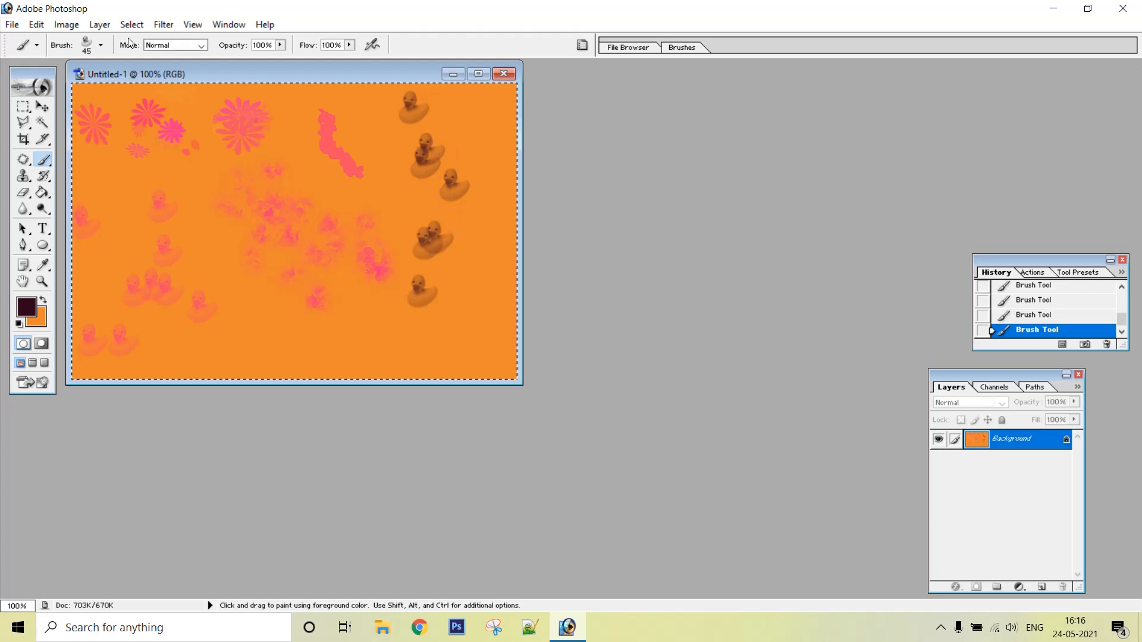
- Choose the 35 px concentric-circle brush preset and paint a diagonal chain below the scattered pink strokes at the canvas's center
left_click(102, 45)
left_click(165, 194)
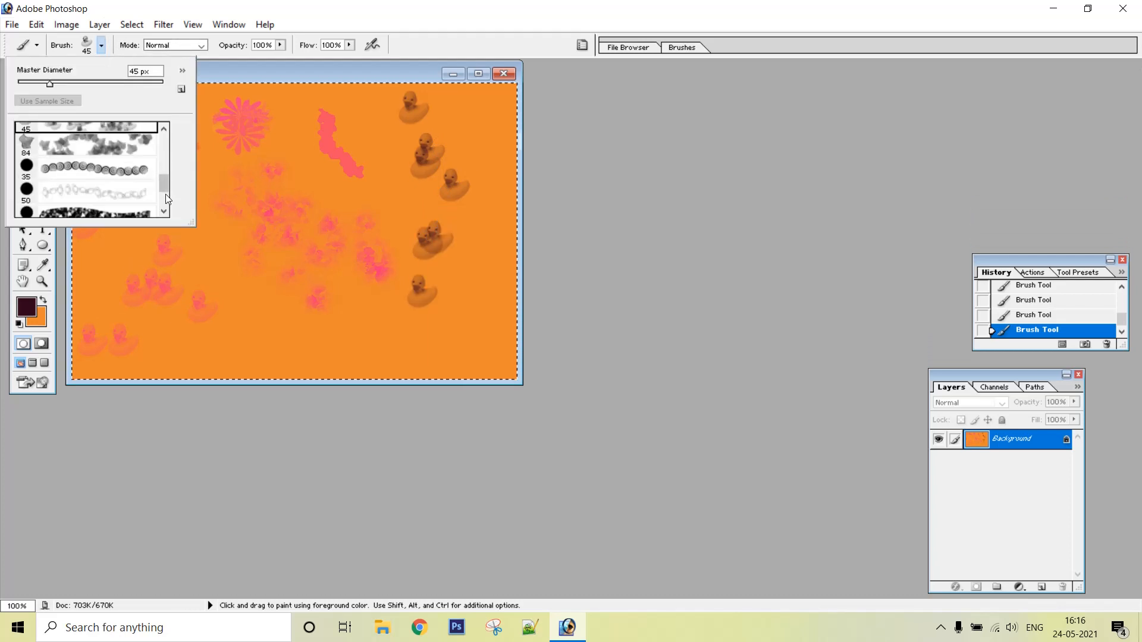
left_click(99, 171)
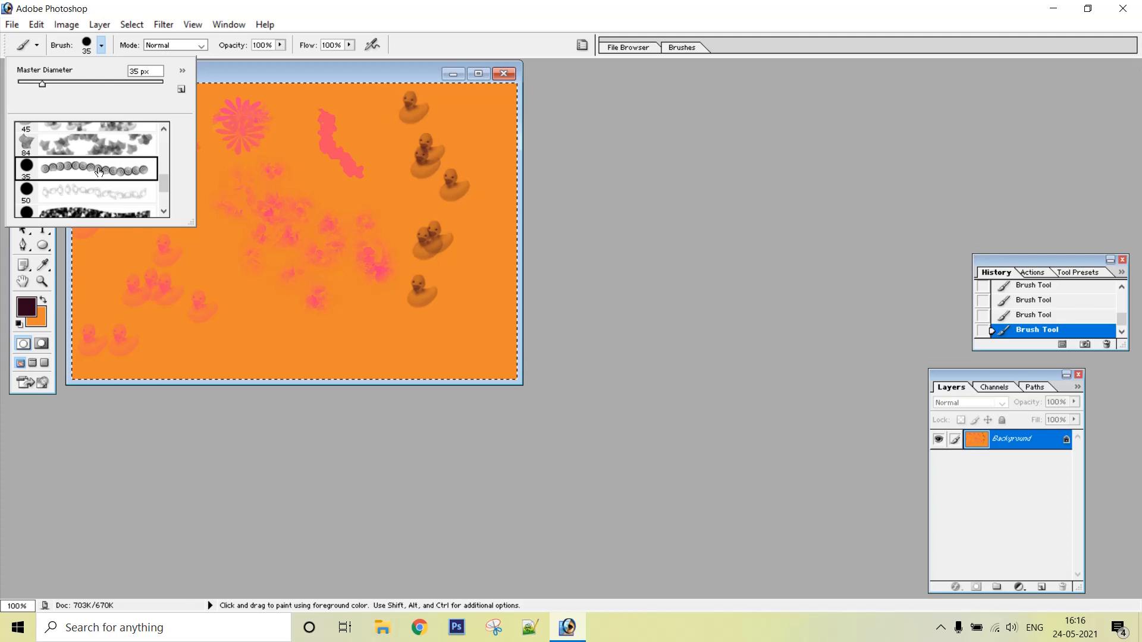
left_click(222, 269)
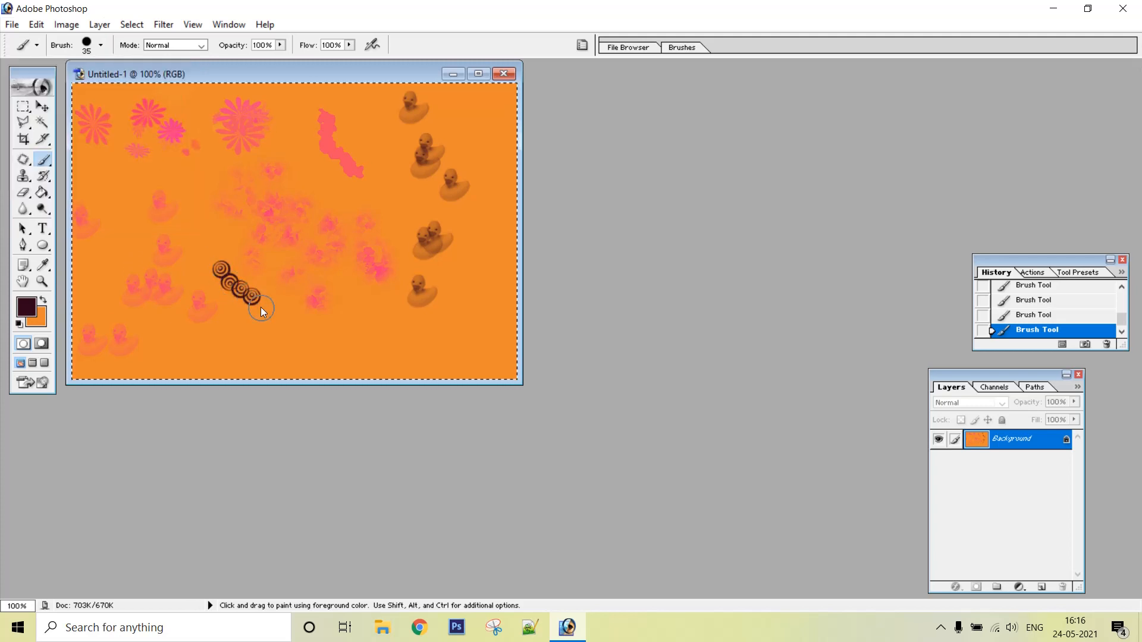
left_click_drag(293, 329, 298, 329)
- Choose the 50 px ringed-planet brush preset and paint planets diagonally around the lower end of the rough pink stroke
left_click(101, 45)
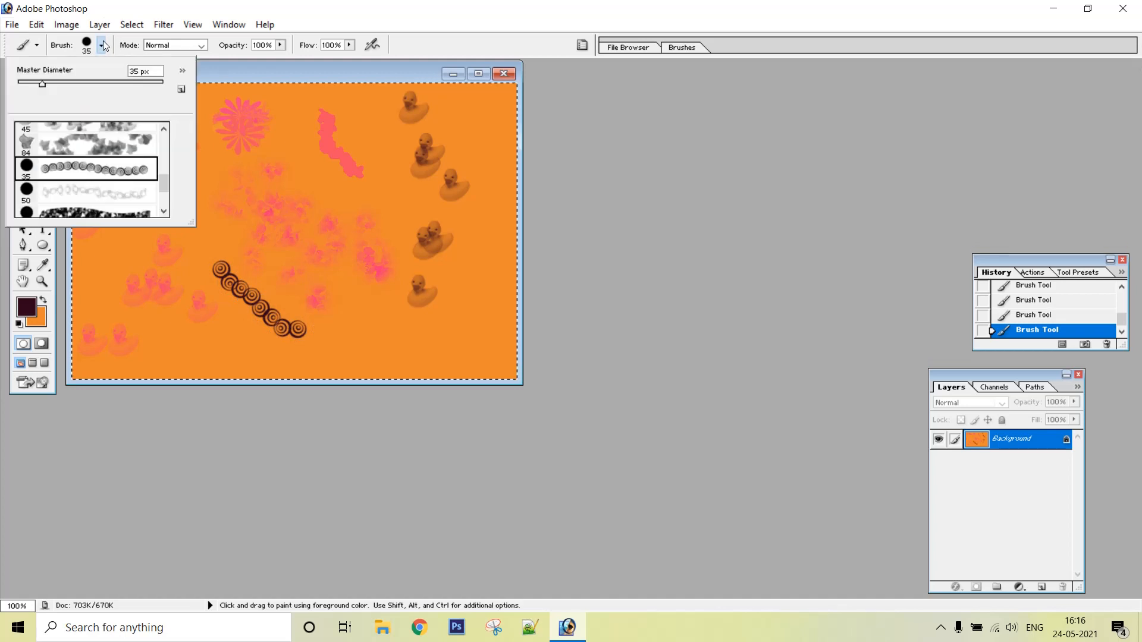
left_click(101, 195)
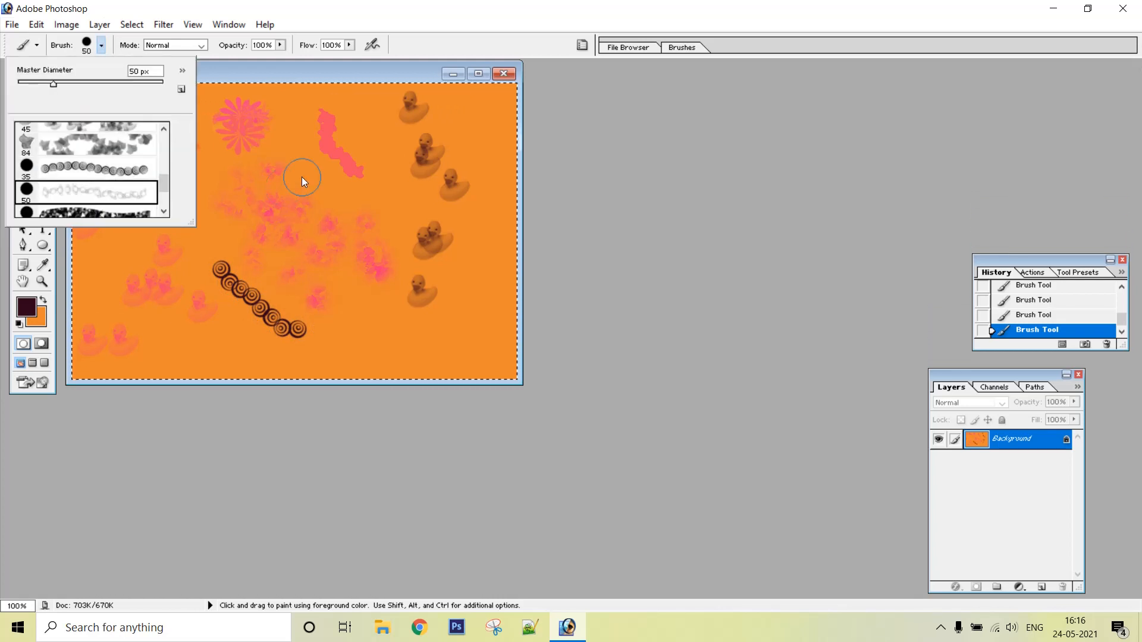
left_click(293, 160)
left_click_drag(320, 189, 388, 208)
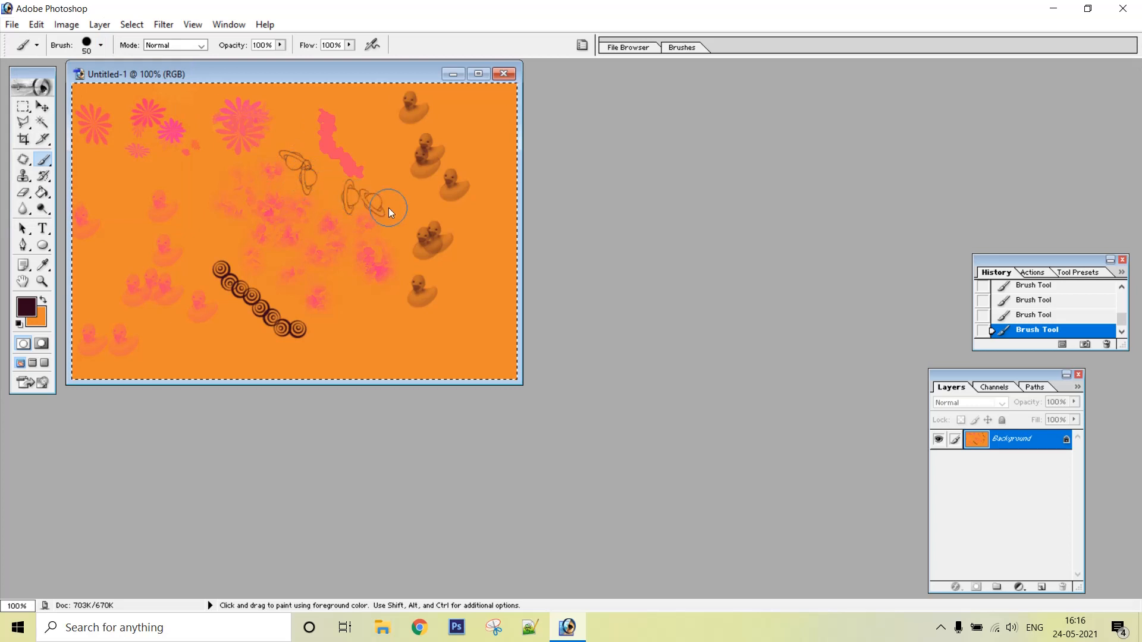
- Choose the 29 px butterfly brush preset and stamp dark butterflies in the canvas's lower-right area
left_click(101, 45)
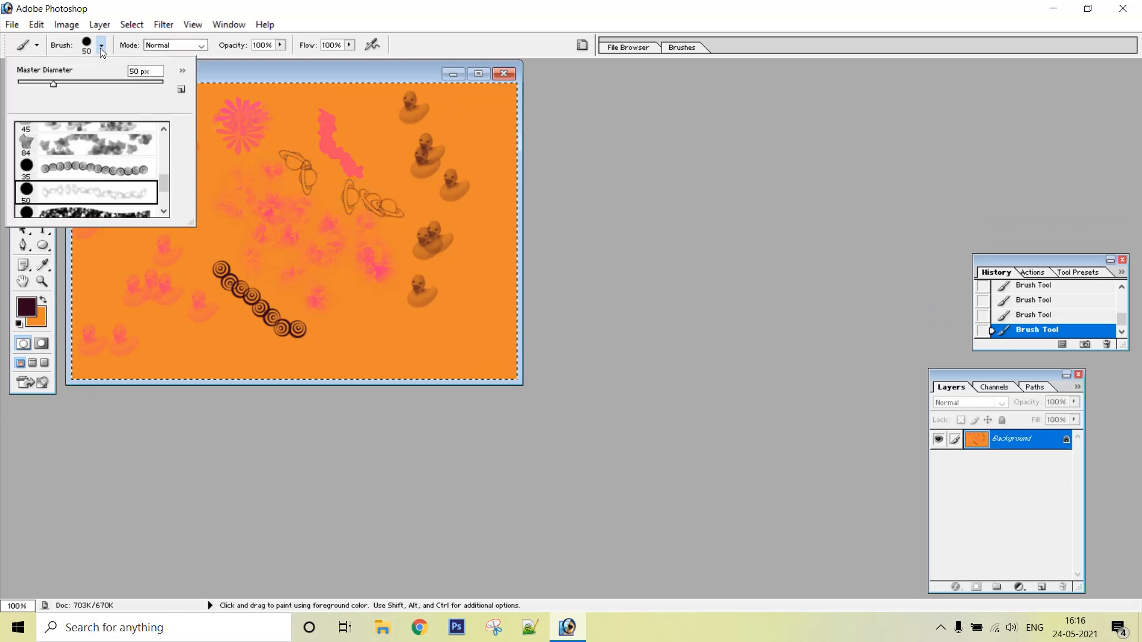
left_click(164, 204)
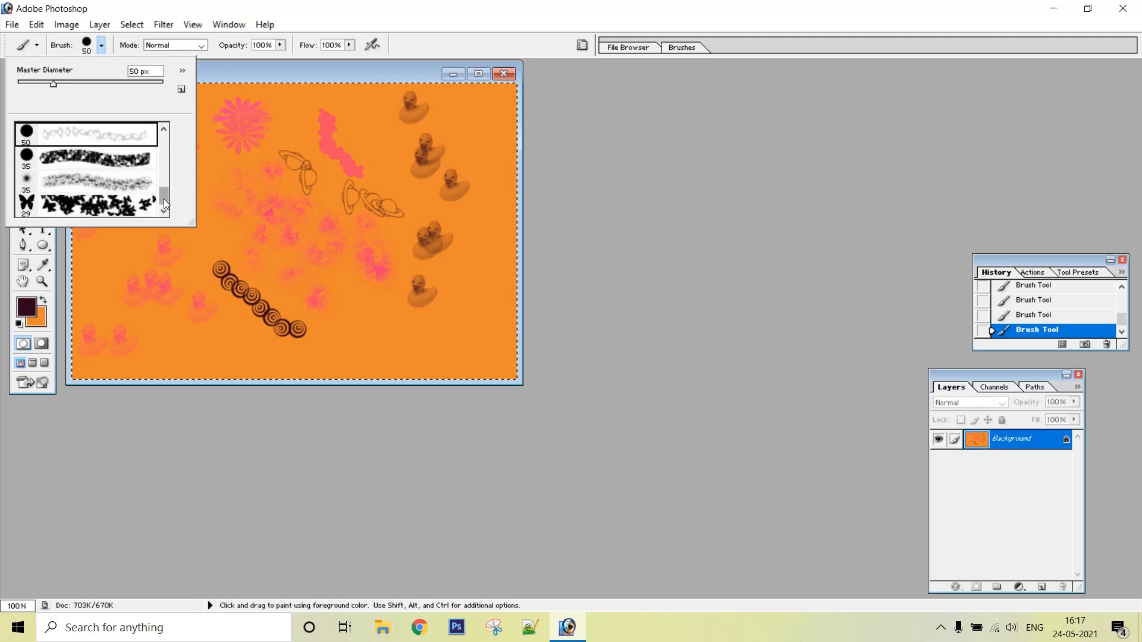
left_click(103, 205)
left_click(366, 311)
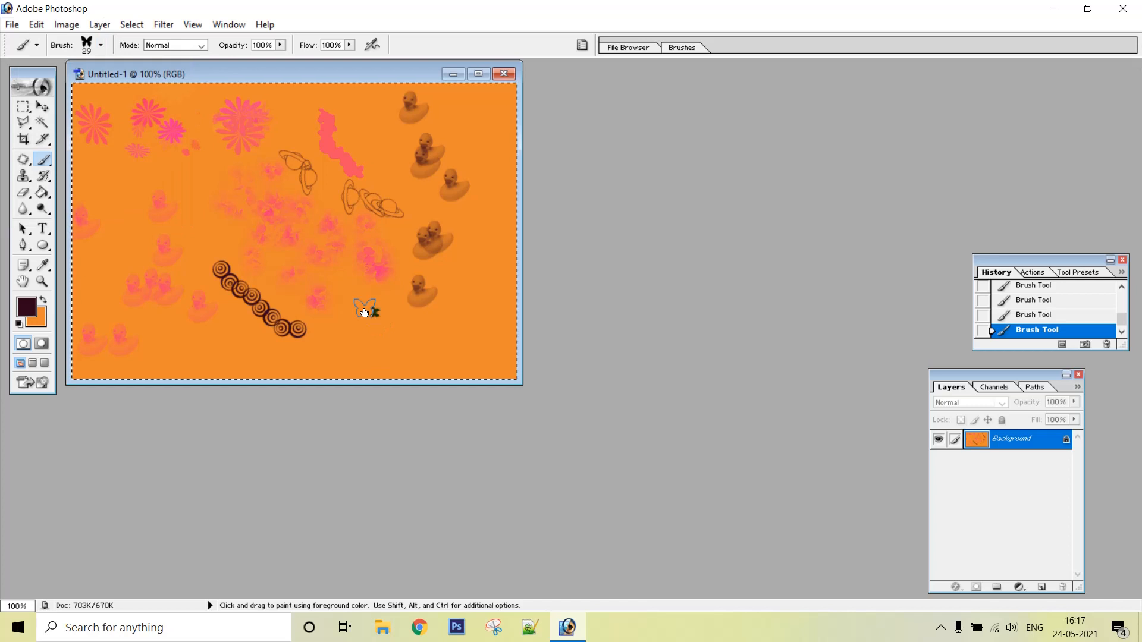
left_click(368, 306)
left_click(426, 351)
left_click(399, 340)
- Set the foreground color to bright yellow-green AAEC2C and return to the Brush Tool
left_click(26, 307)
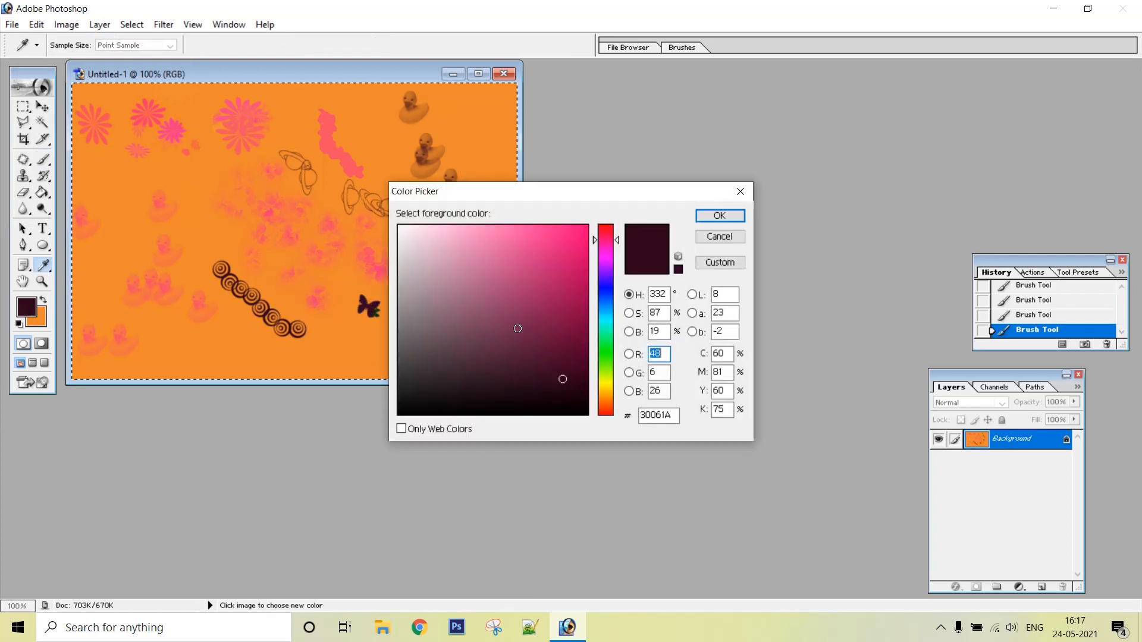
left_click(598, 383)
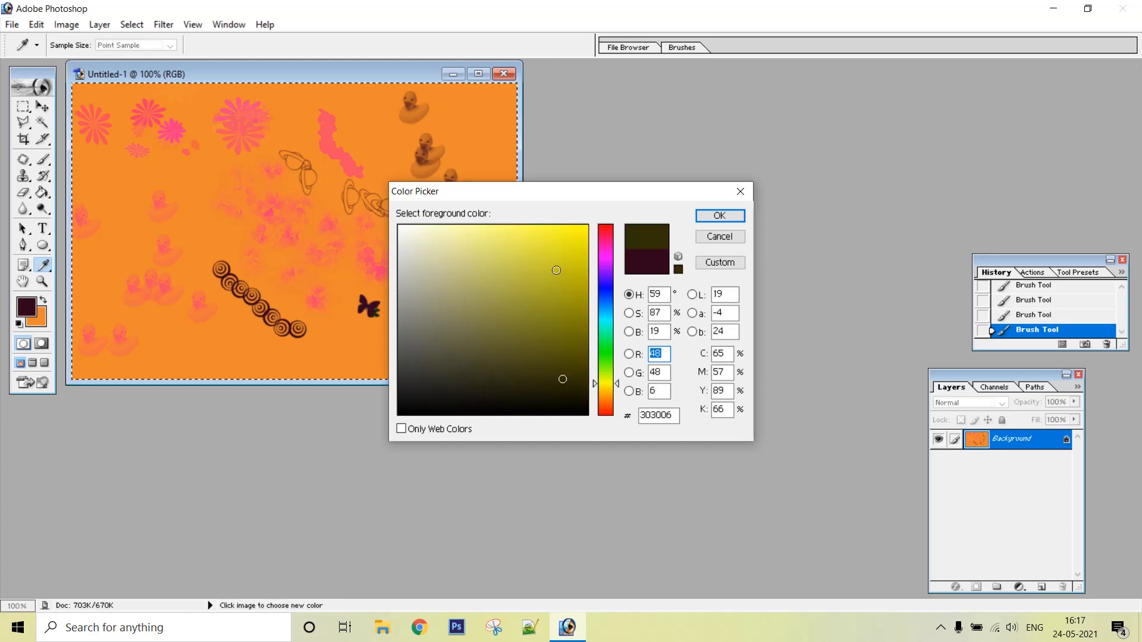
left_click(557, 271)
left_click(387, 138)
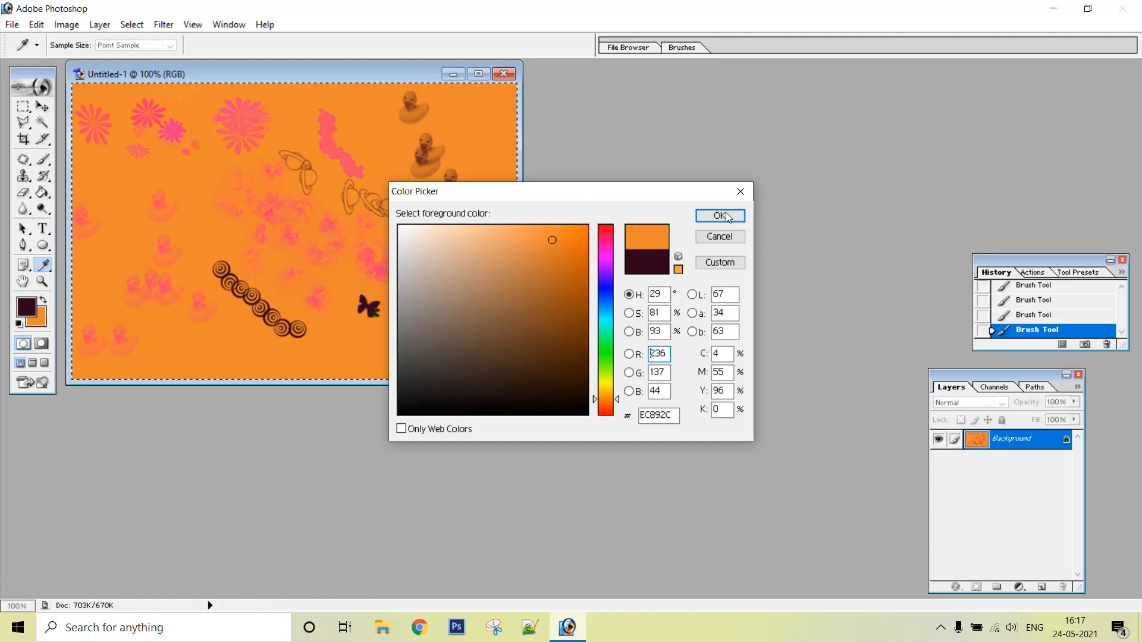
left_click(605, 372)
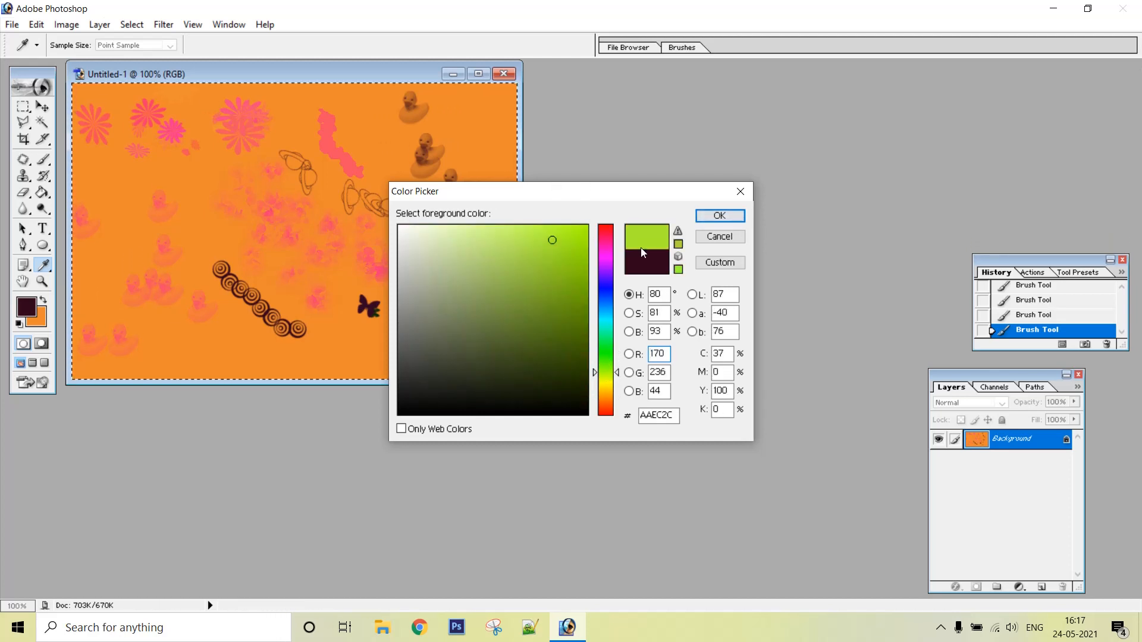
left_click(718, 216)
key("b")
- Stamp multicolored butterflies beside the dark ducks and down the canvas's lower-right area with the 29 px butterfly brush
left_click(399, 340)
left_click(425, 350)
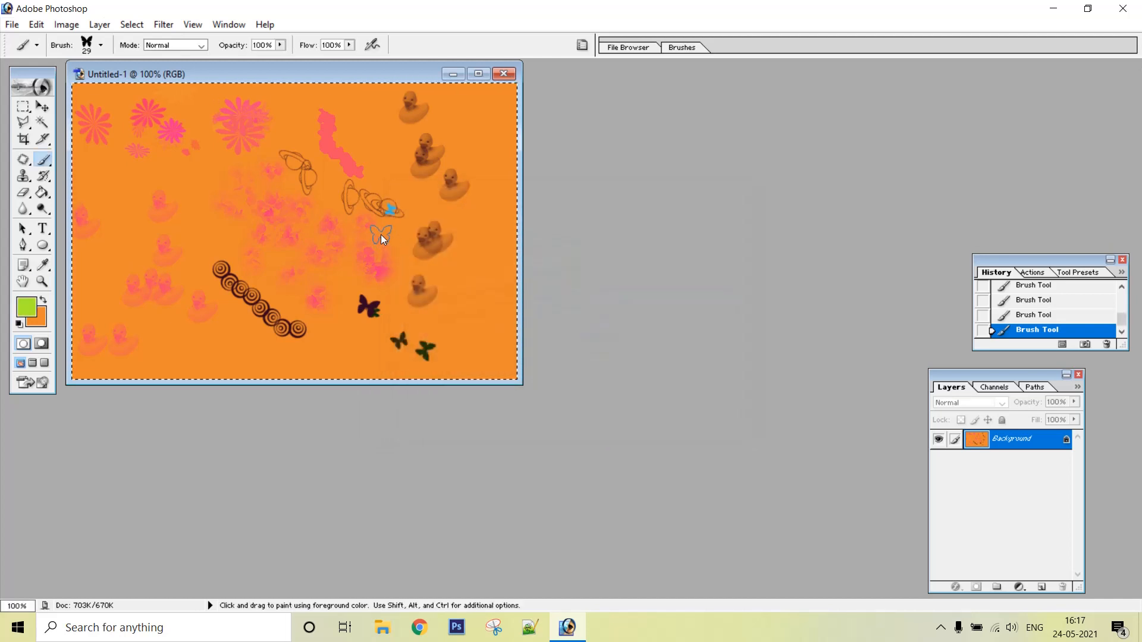
left_click(455, 257)
left_click(460, 284)
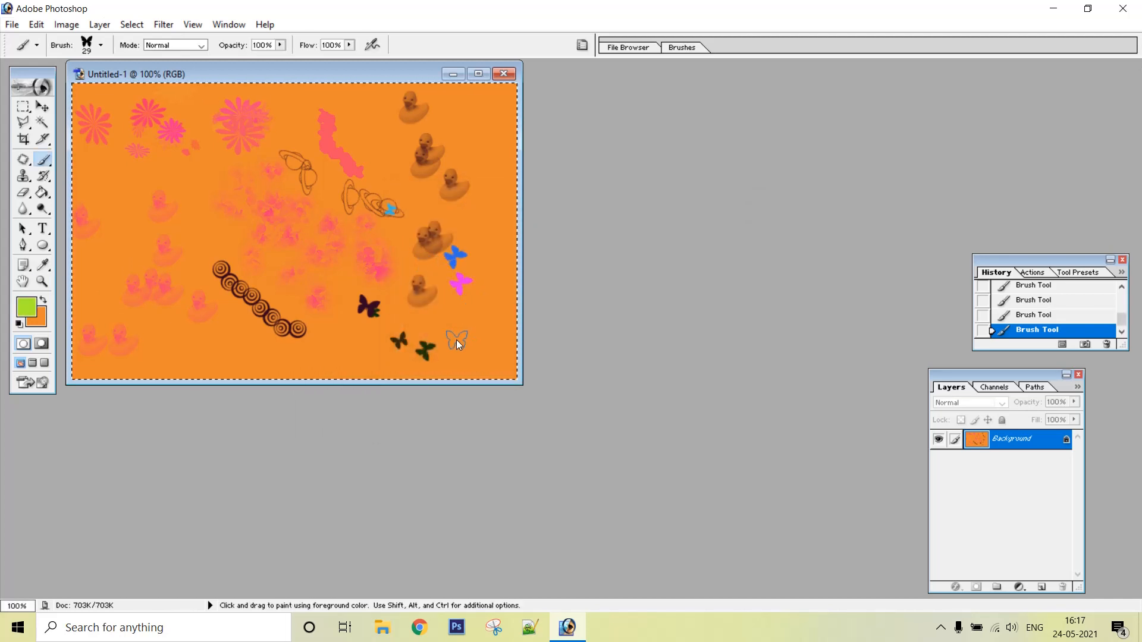
left_click(470, 341)
left_click(474, 299)
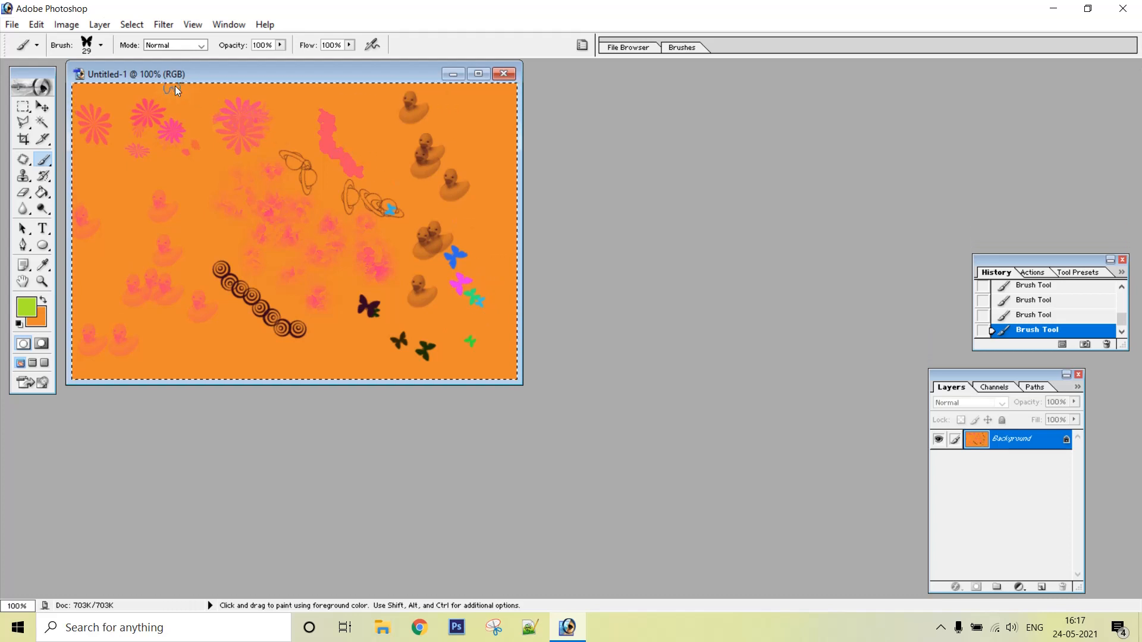
- Replace the current brush presets with the Thick Heavy Brushes library
left_click(101, 45)
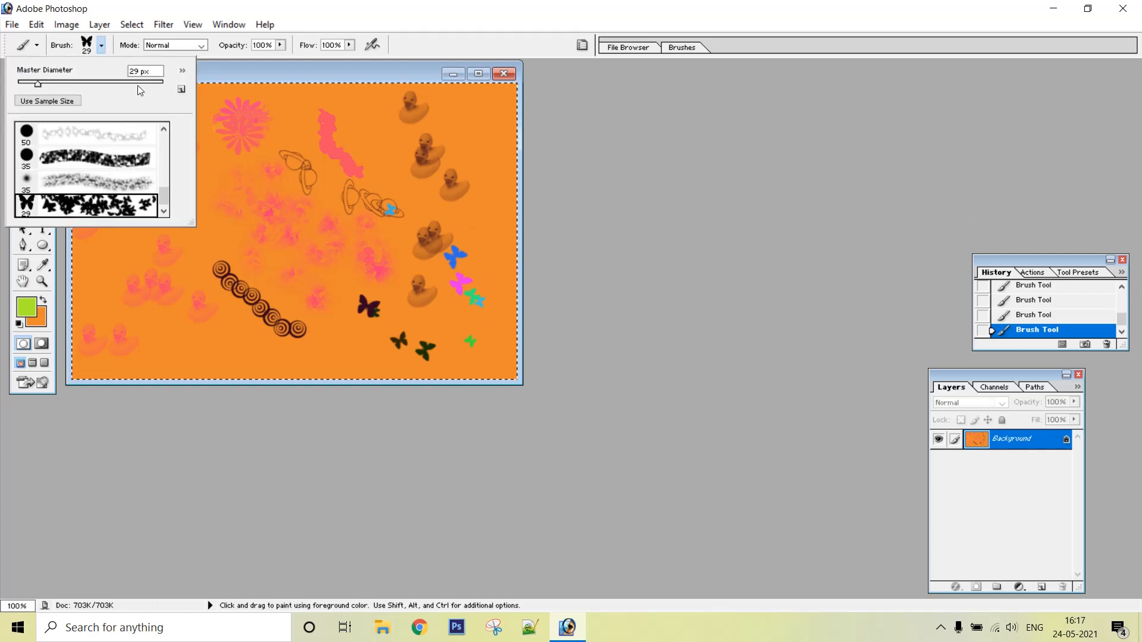
left_click(182, 72)
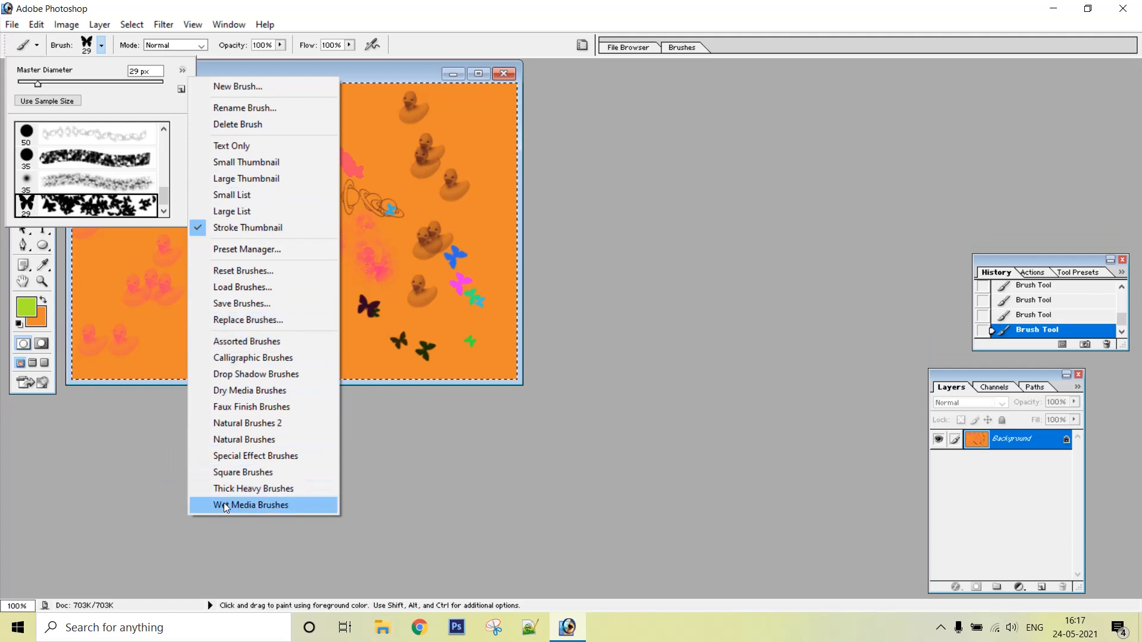
left_click(230, 489)
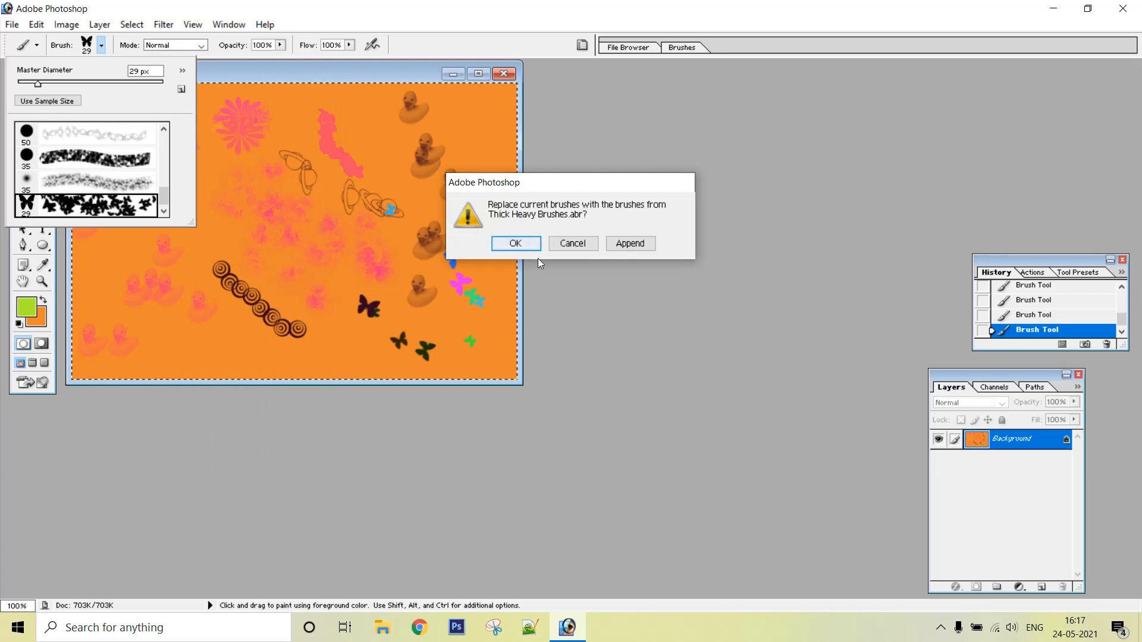
left_click(516, 243)
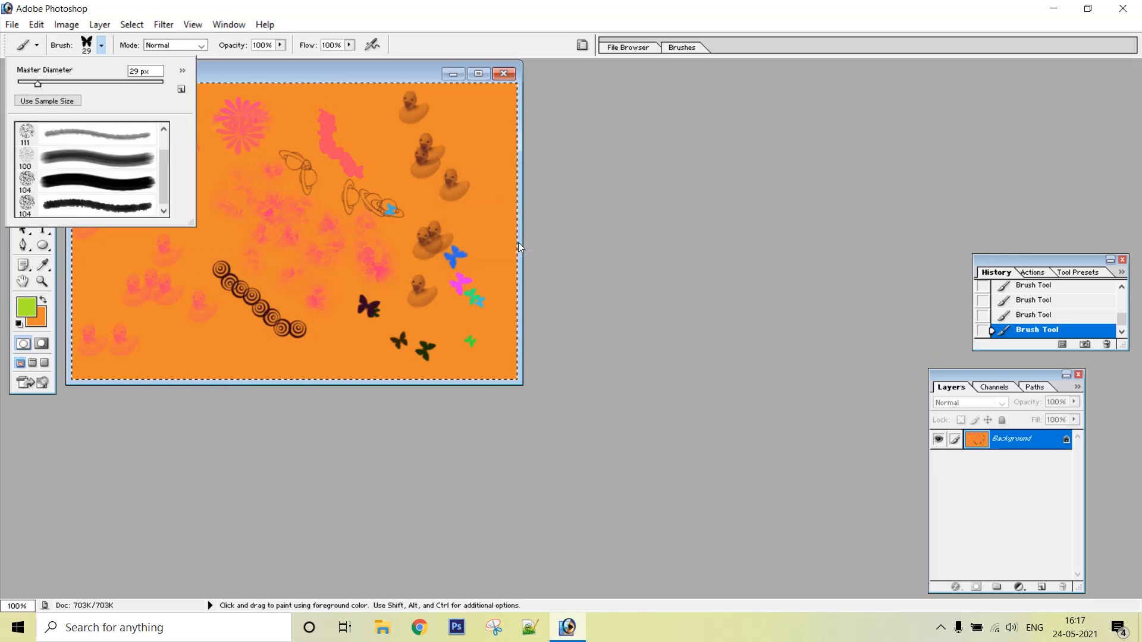
- Choose the 100 px bristle brush preset and paint thick yellow-green strokes across the canvas's upper center, left side and lower center
left_click(118, 161)
mouse_move(297, 110)
left_mouse_down()
mouse_move(312, 169)
mouse_move(349, 195)
mouse_move(336, 229)
left_mouse_up()
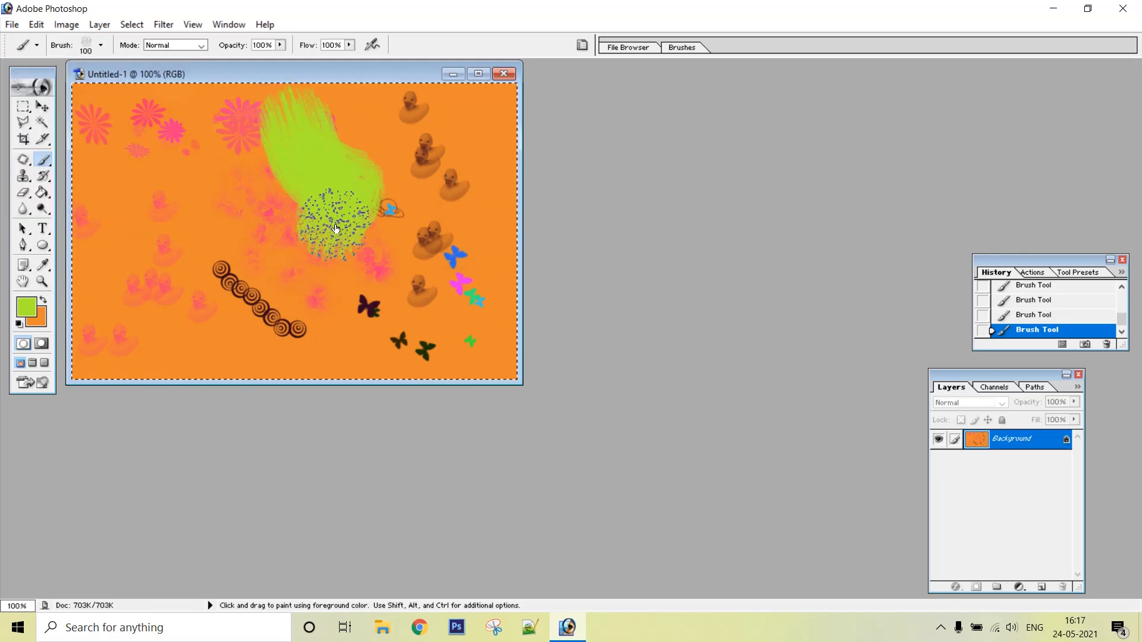
left_click_drag(128, 166, 220, 244)
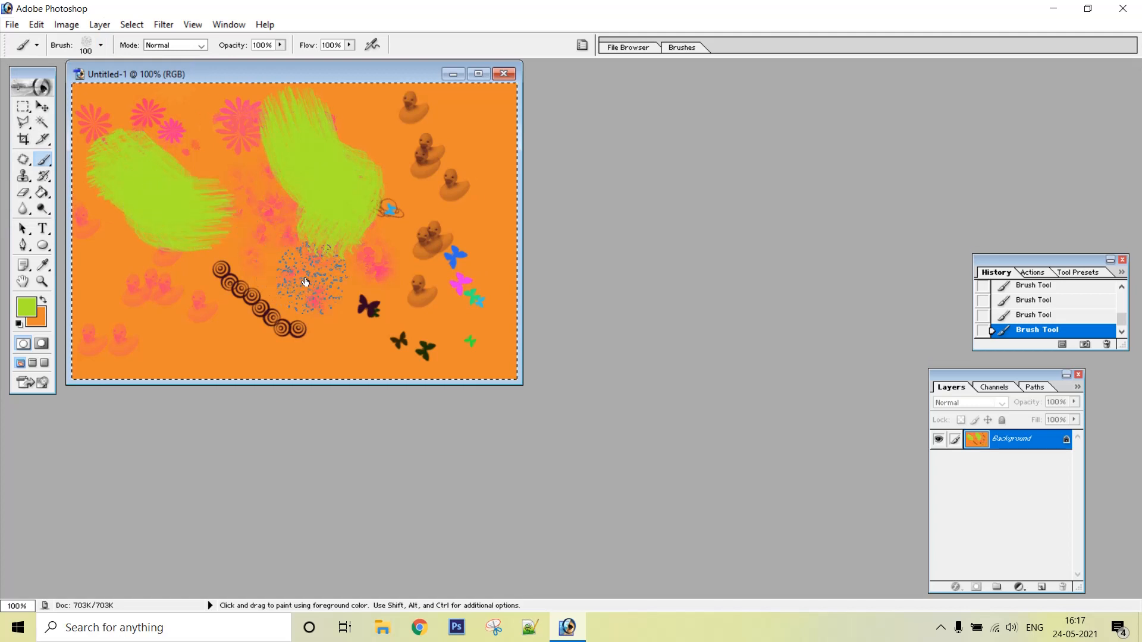
left_click_drag(306, 282, 343, 319)
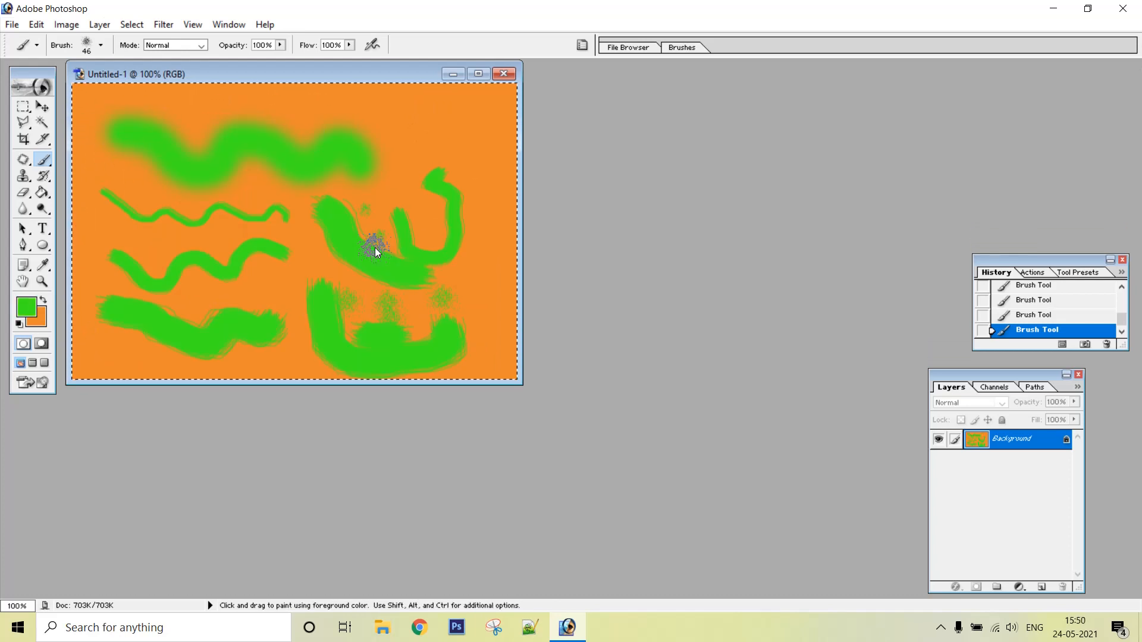
- Clear the whole canvas to the orange background and remove the selection
key("Delete")
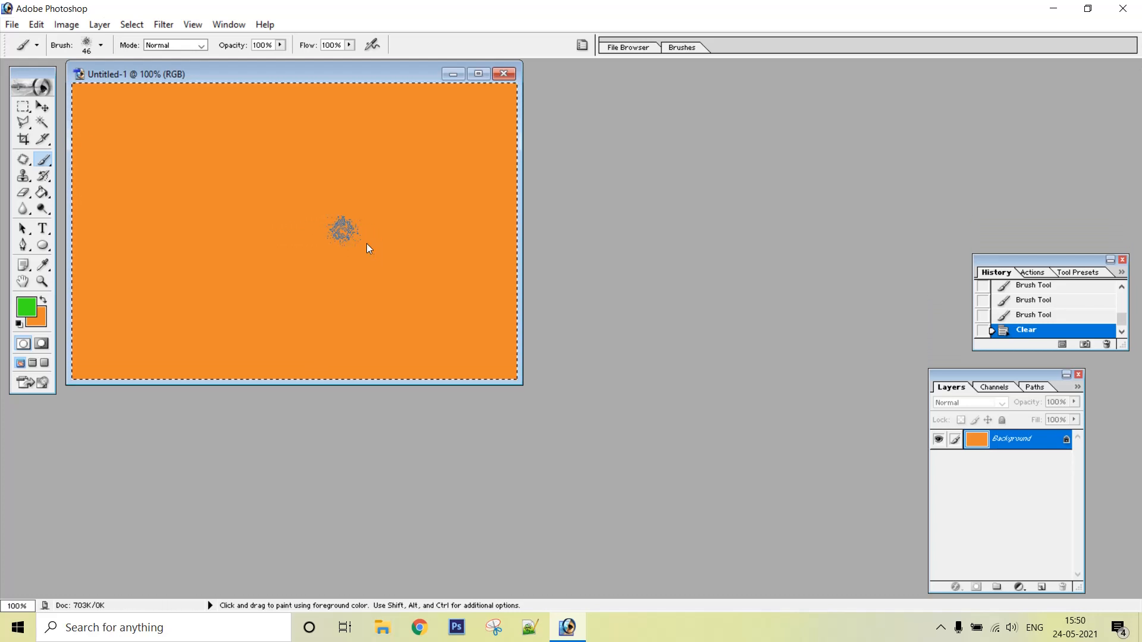
left_click(101, 46)
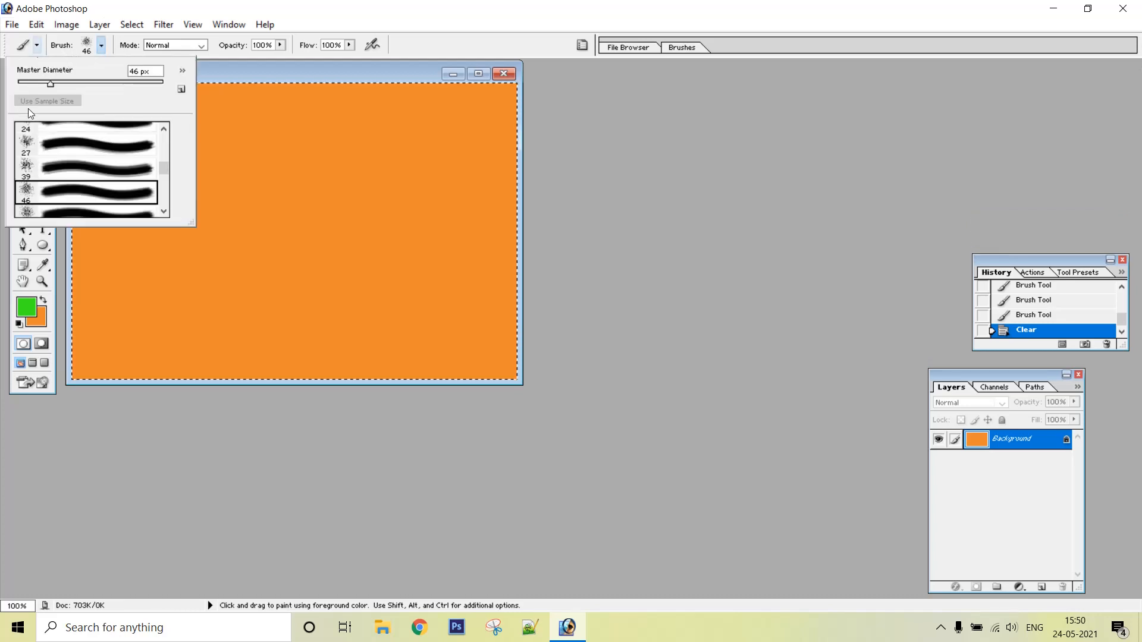
left_click(61, 254)
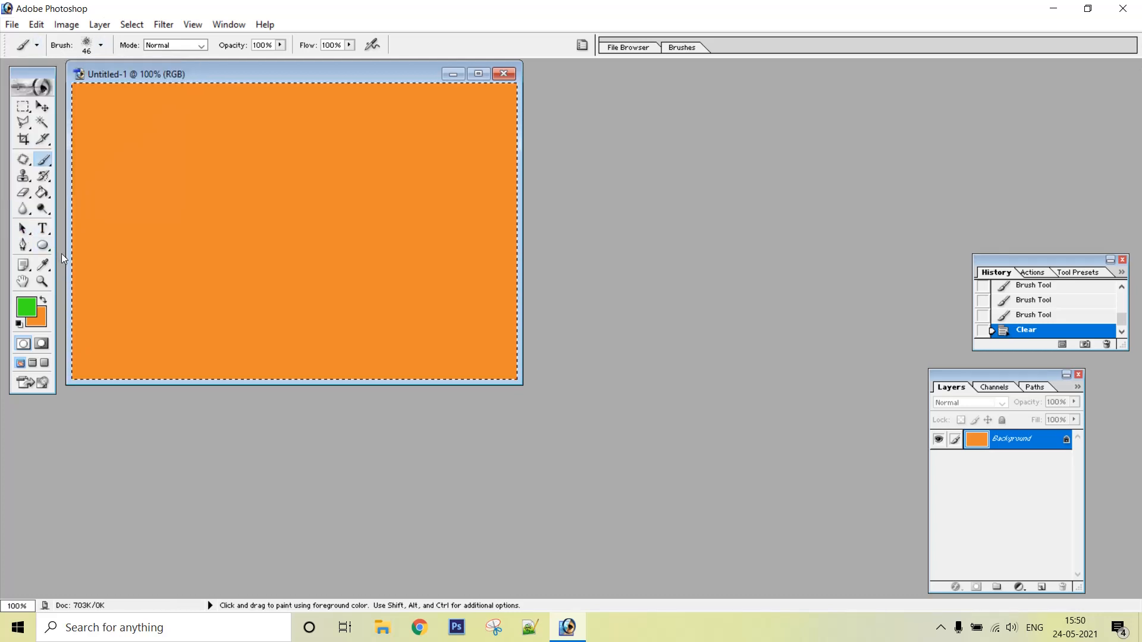
key("ctrl+d")
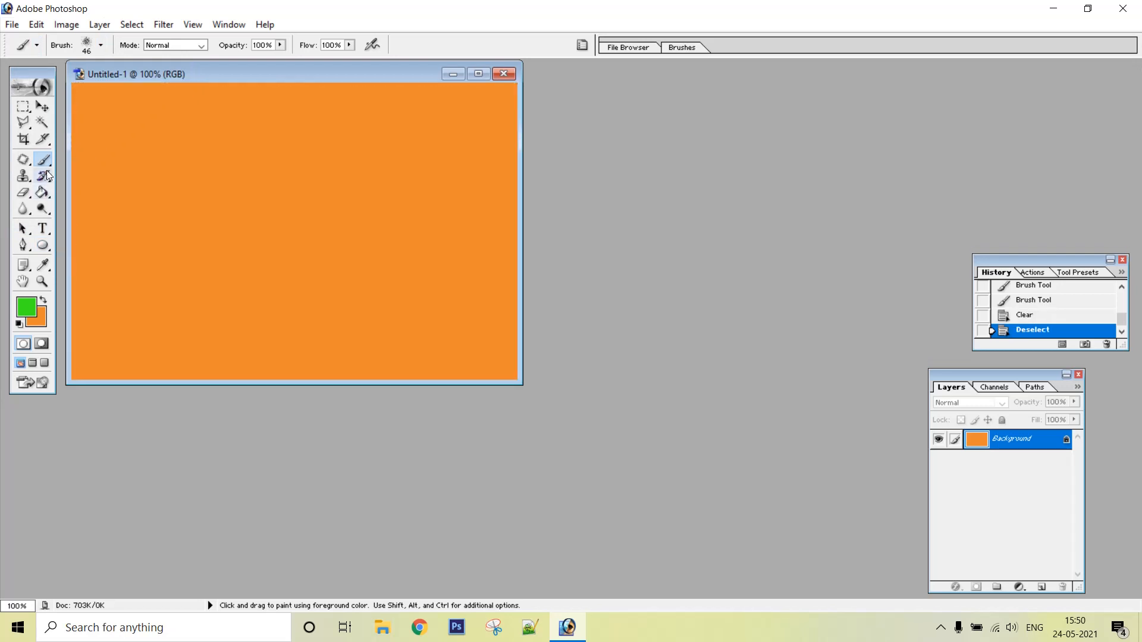
- Switch to the Pencil tool, set the foreground color to dark green 28651E and draw a thin 1 px squiggle in the canvas's upper left
left_click_drag(51, 163, 92, 172)
left_click(27, 307)
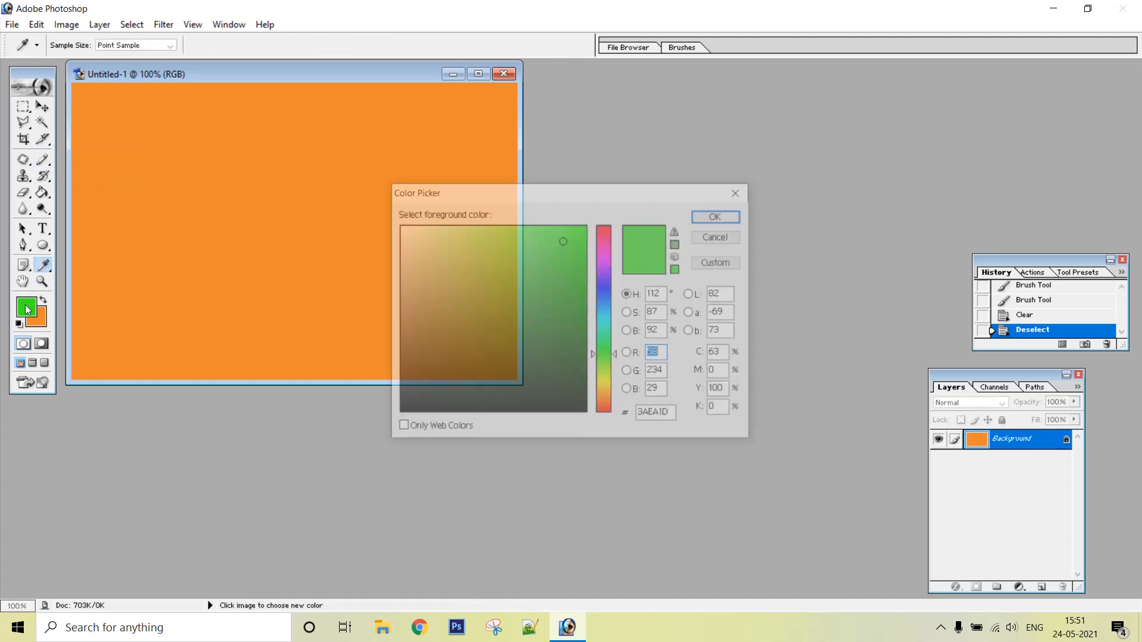
left_click(531, 340)
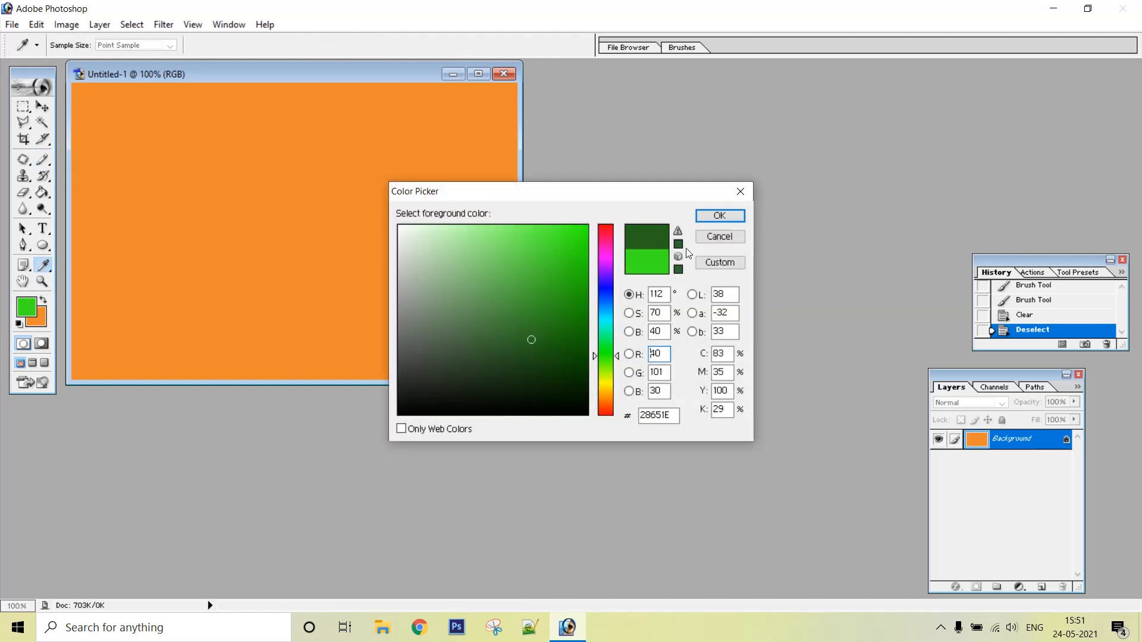
left_click(719, 218)
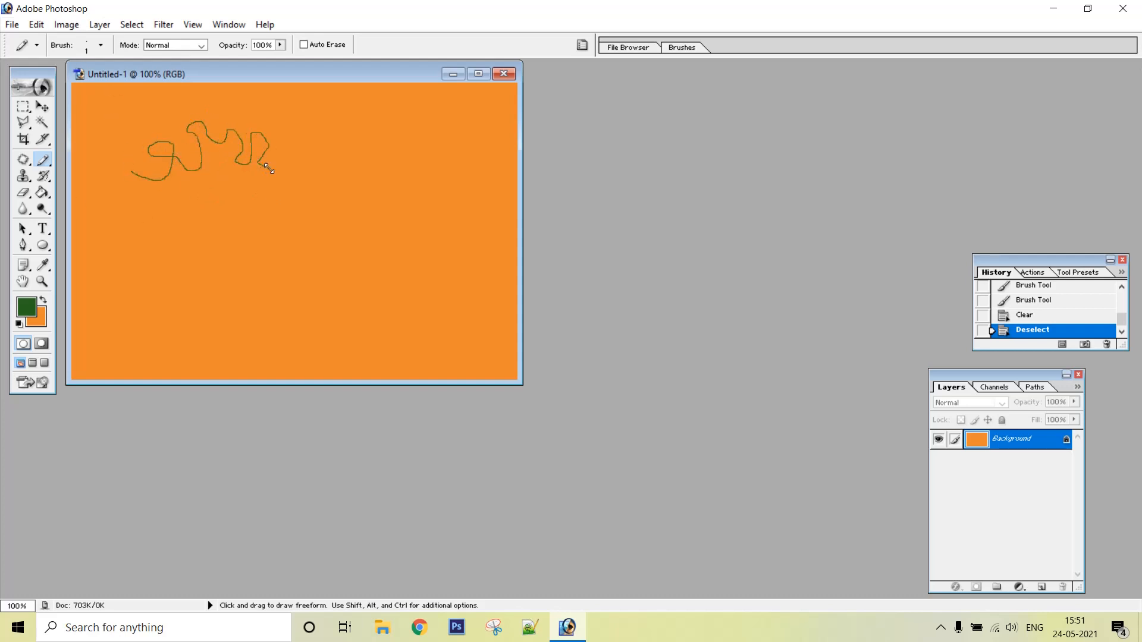
left_click_drag(269, 170, 276, 170)
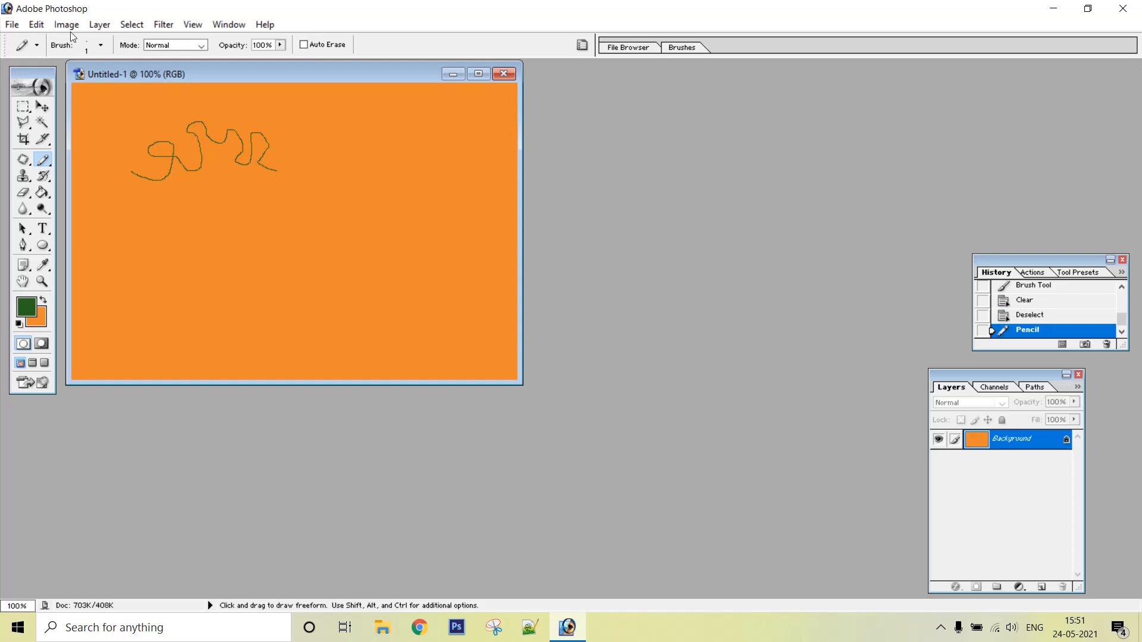
- Choose the 27 px brush preset, reduce its diameter to 13 px and draw a thick squiggle near the canvas's upper center
left_click(102, 46)
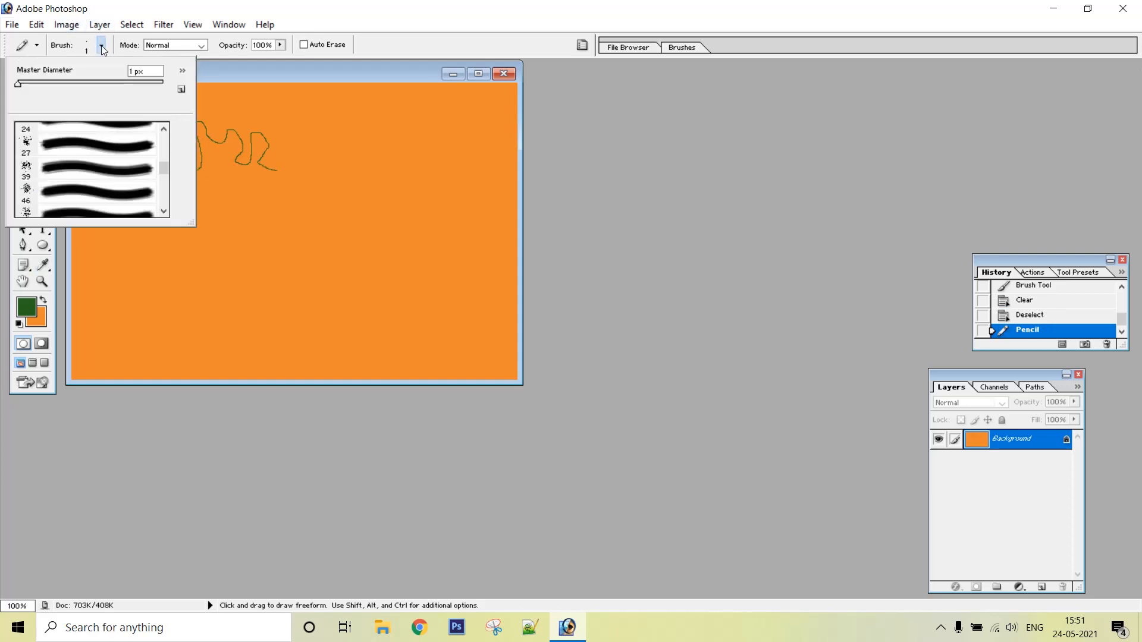
left_click(82, 150)
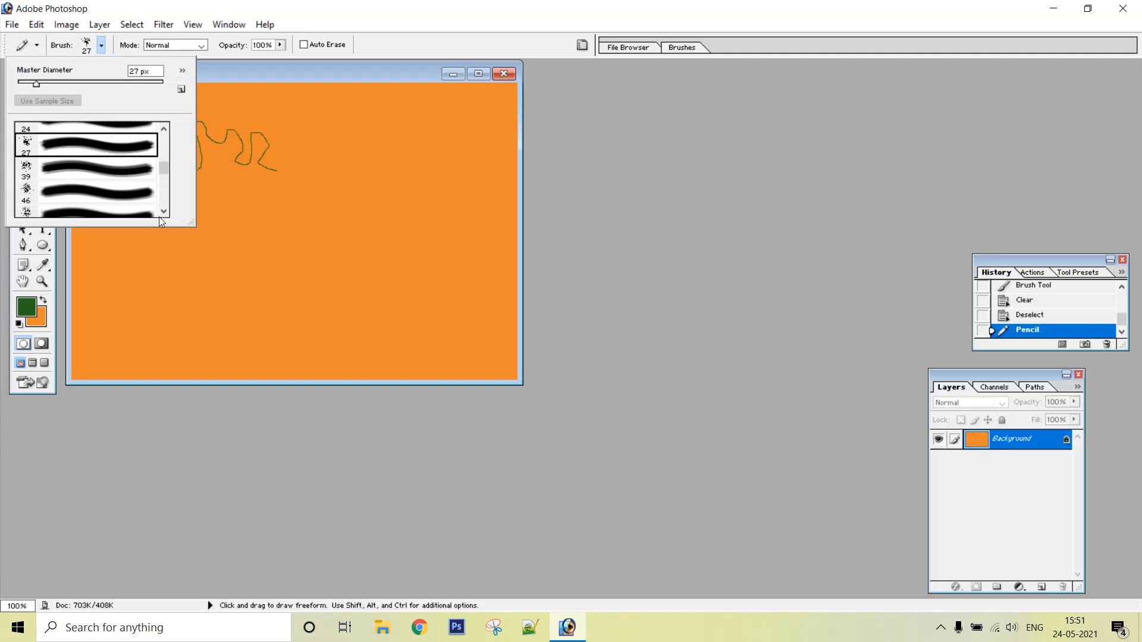
left_click(27, 85)
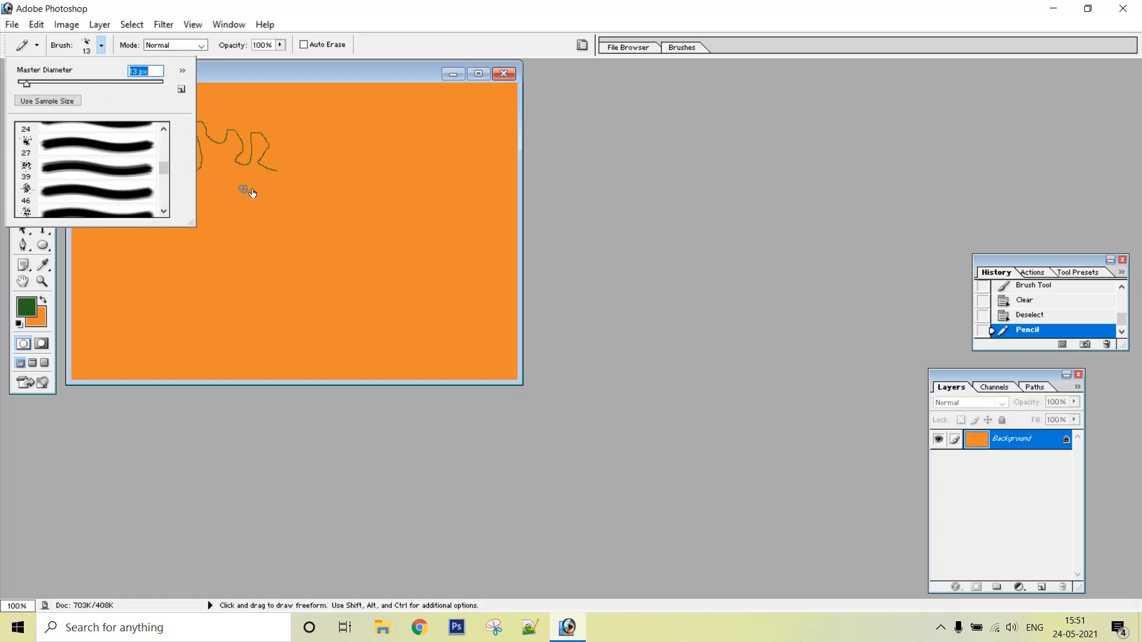
mouse_move(308, 156)
left_mouse_down()
mouse_move(348, 174)
mouse_move(334, 209)
mouse_move(368, 213)
mouse_move(359, 234)
mouse_move(385, 244)
left_mouse_up()
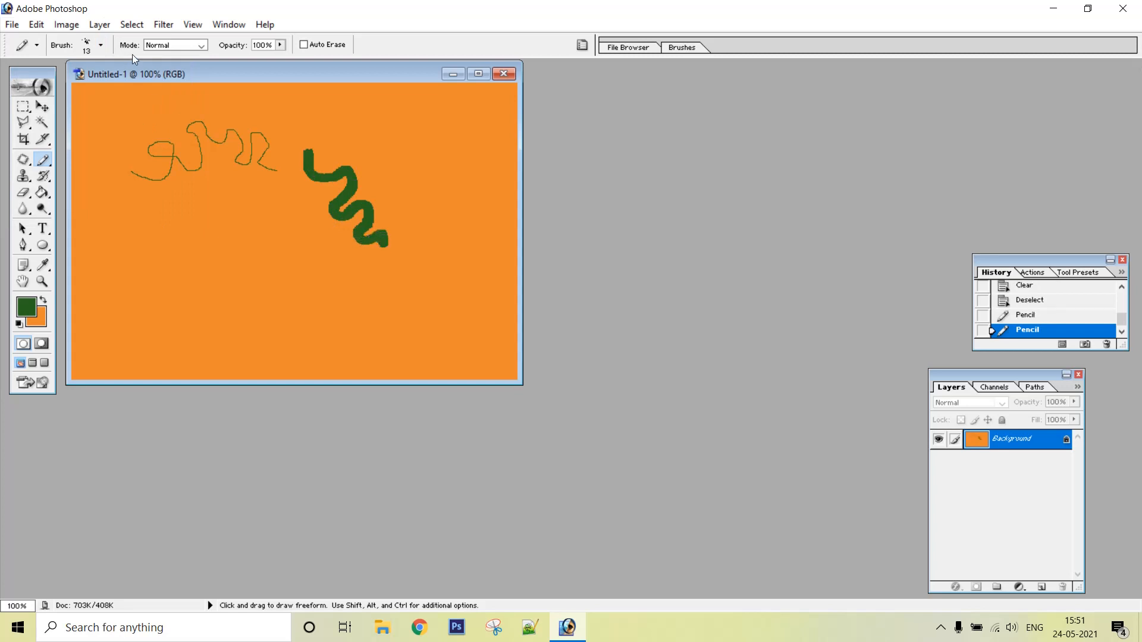
- Reset the brush presets to the default set
left_click(101, 45)
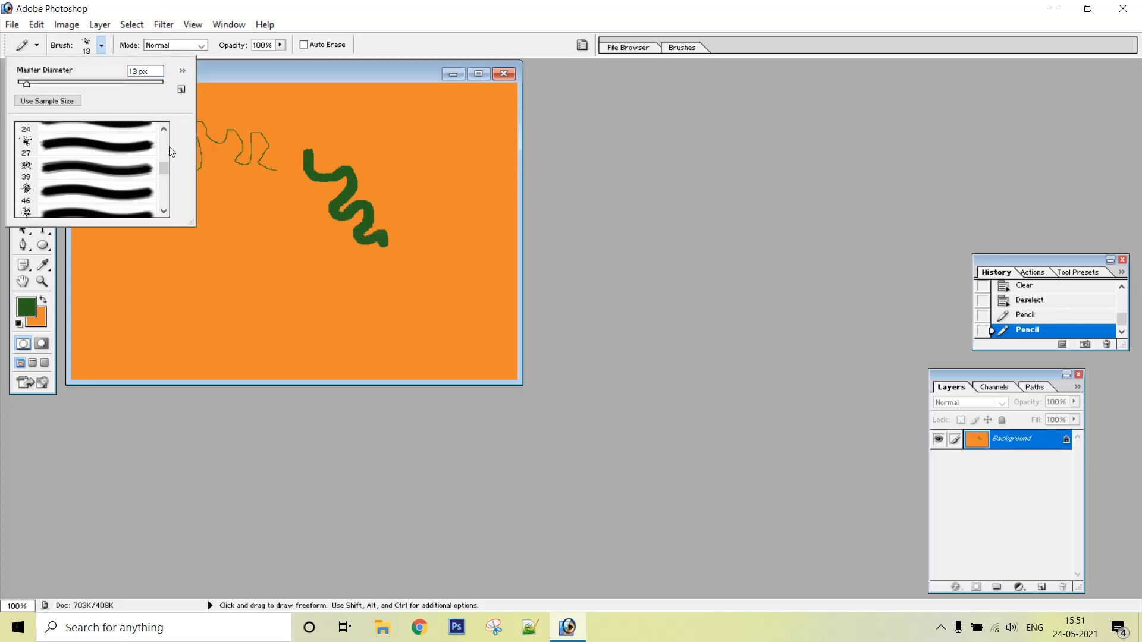
scroll(169, 150, "up", 2)
scroll(167, 148, "up", 3)
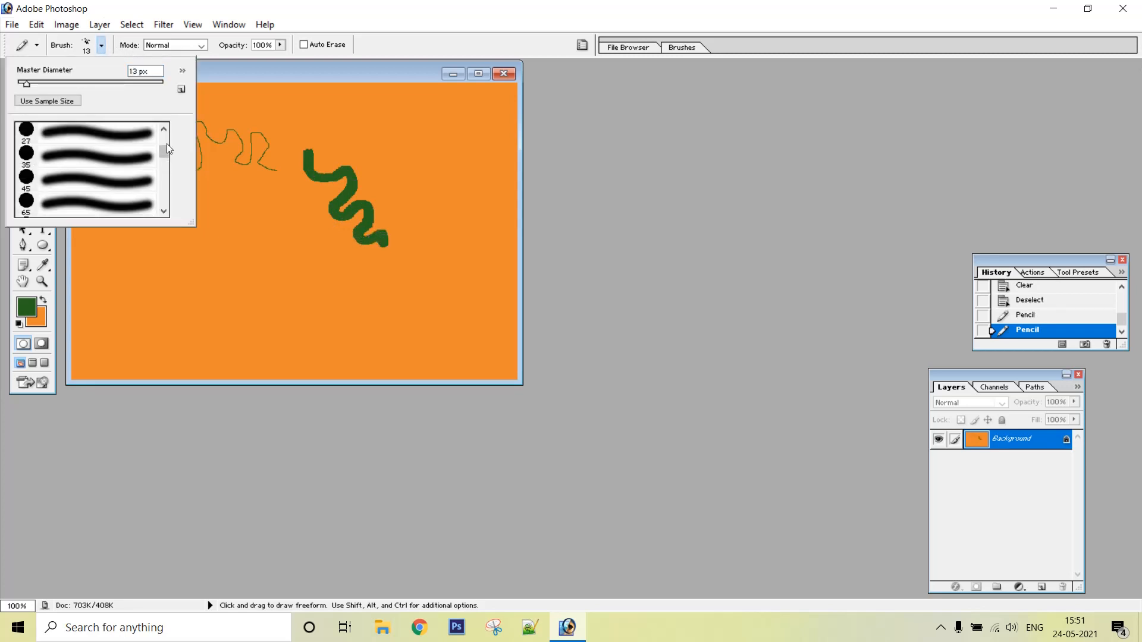
left_click(182, 70)
left_click(253, 271)
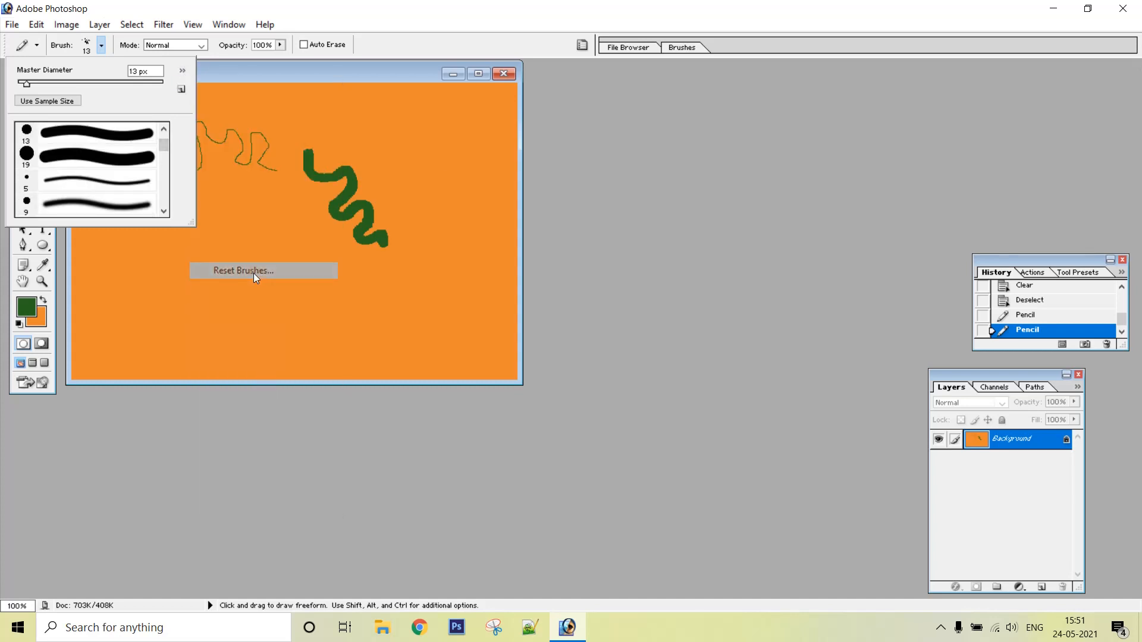
left_click(515, 244)
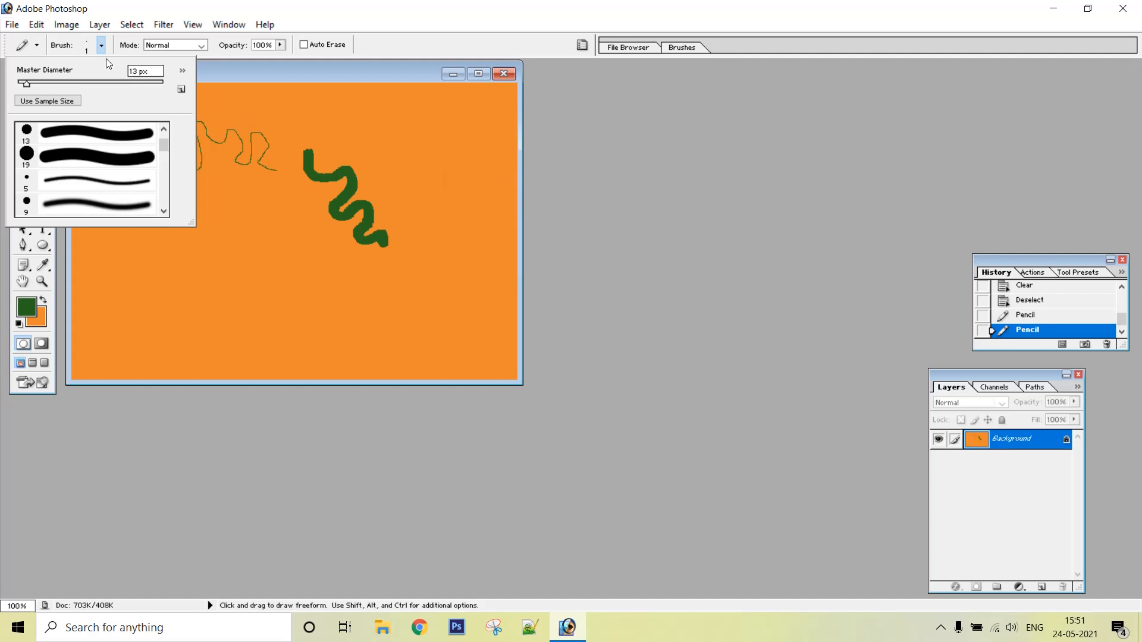
- Choose the hard round 5 px preset and draw a wavy line to the right of the thick squiggle
left_click_drag(166, 144, 167, 136)
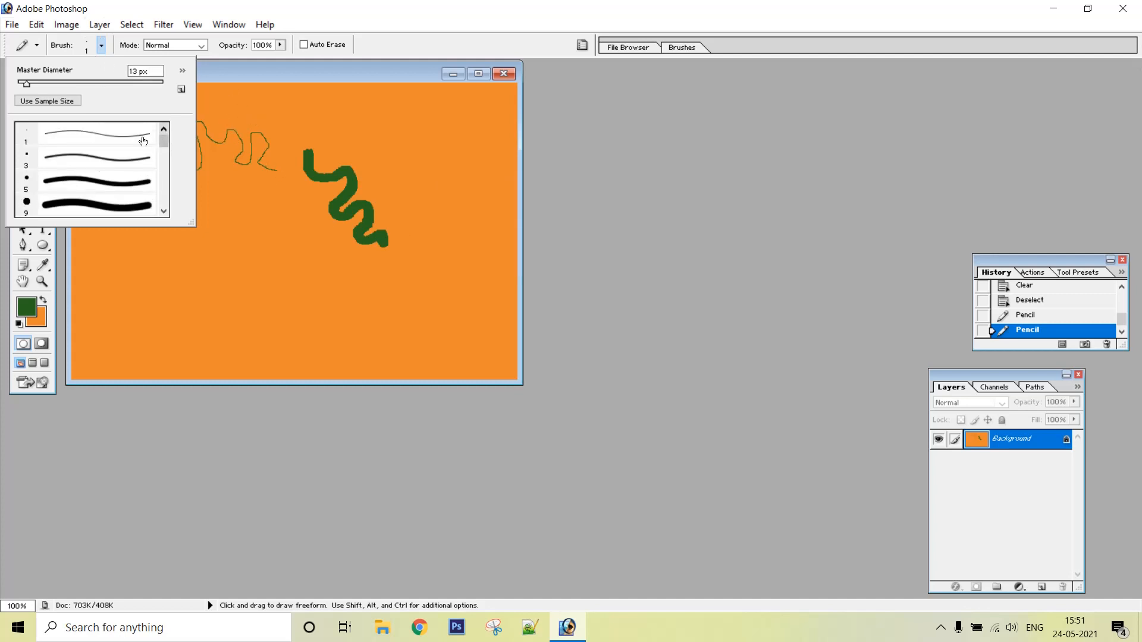
left_click(116, 183)
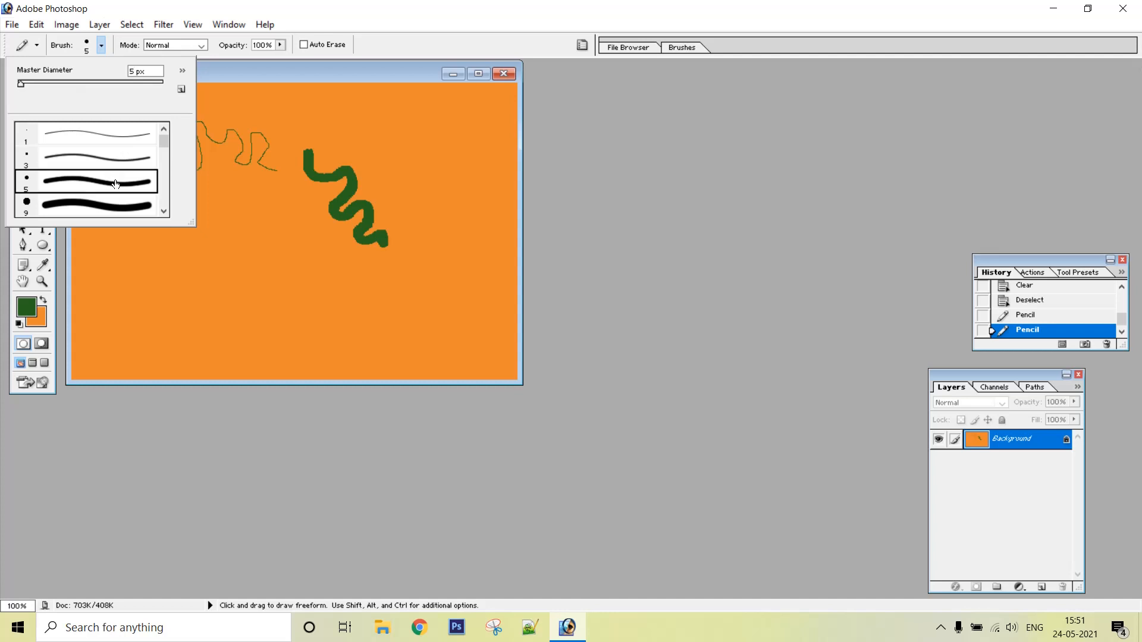
left_click(353, 118)
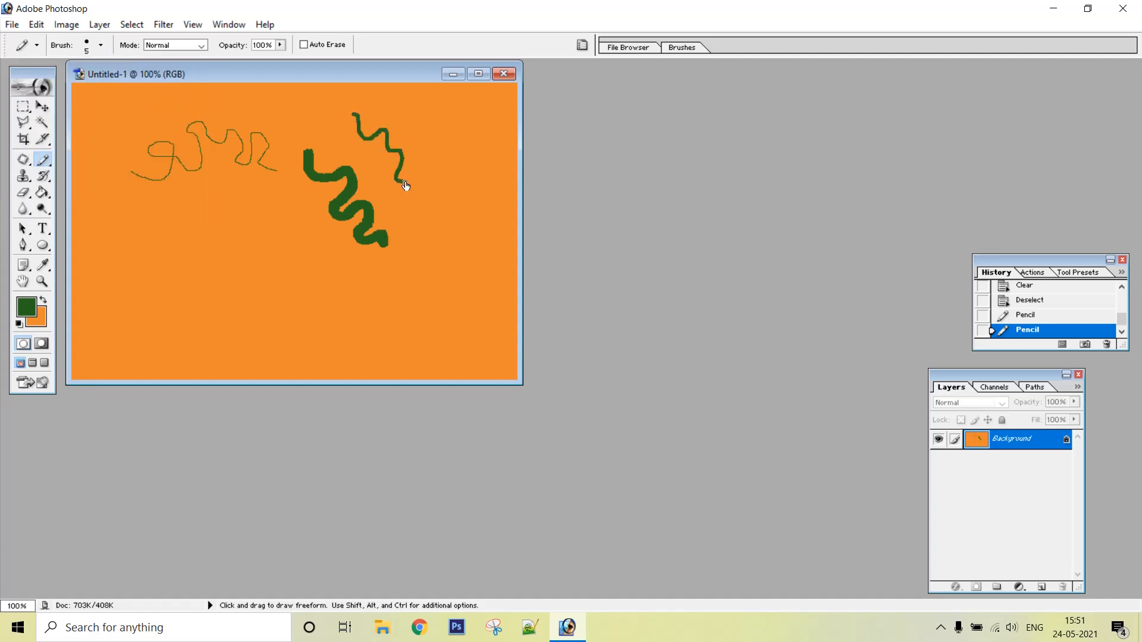
left_click_drag(420, 217, 451, 244)
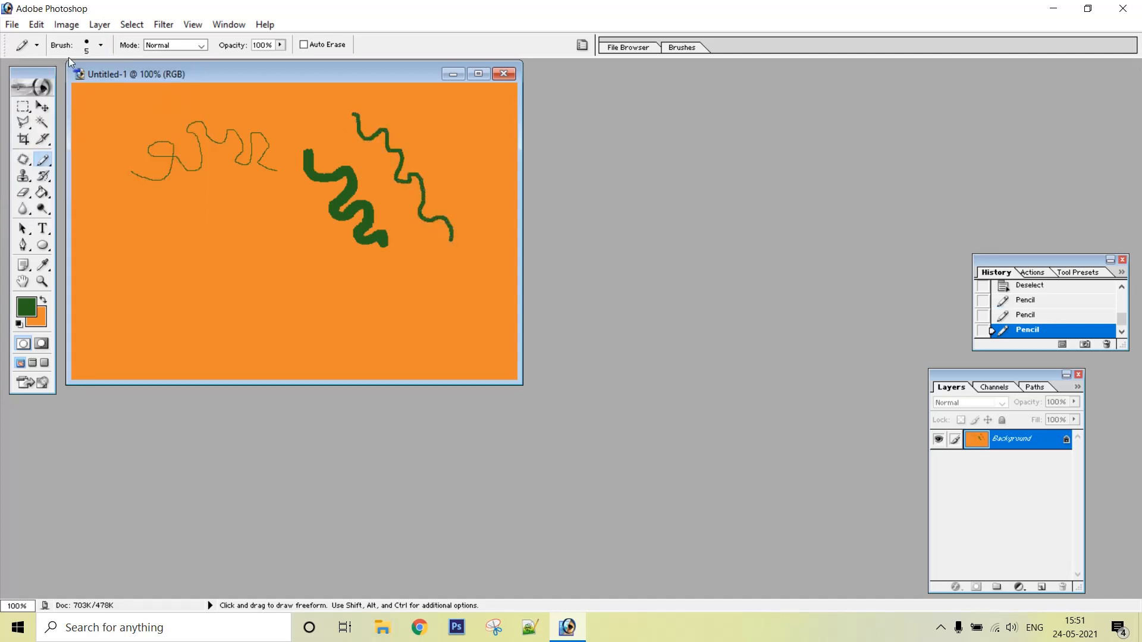
- Try the Lighten mode, switch the pencil to Darken and draw a wavy stroke on the canvas's left side
left_click(201, 45)
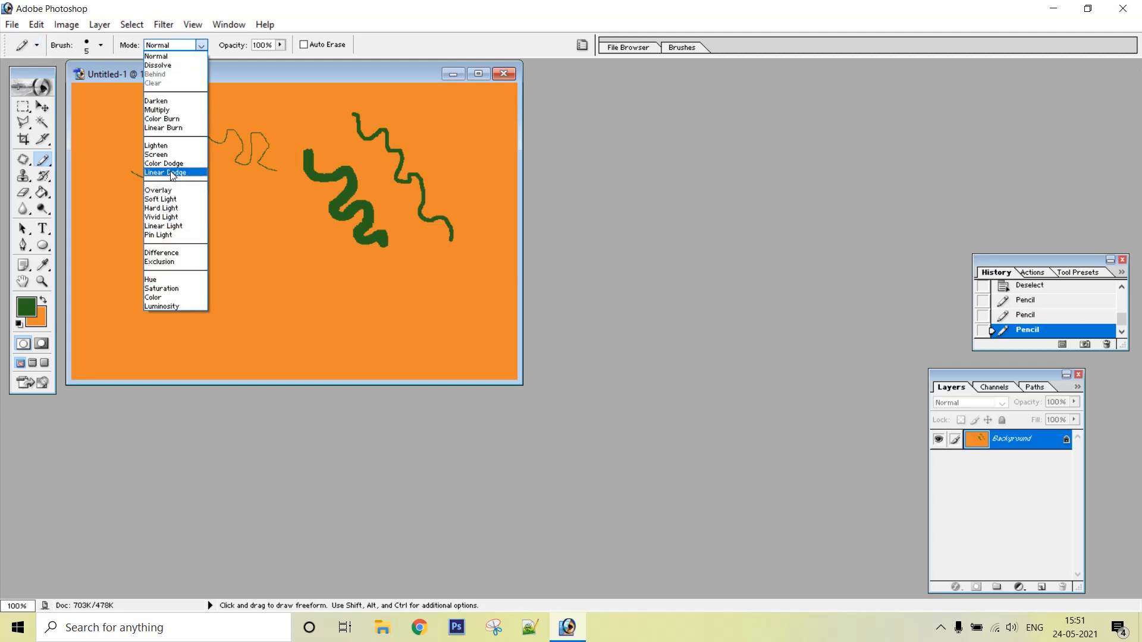
left_click(164, 148)
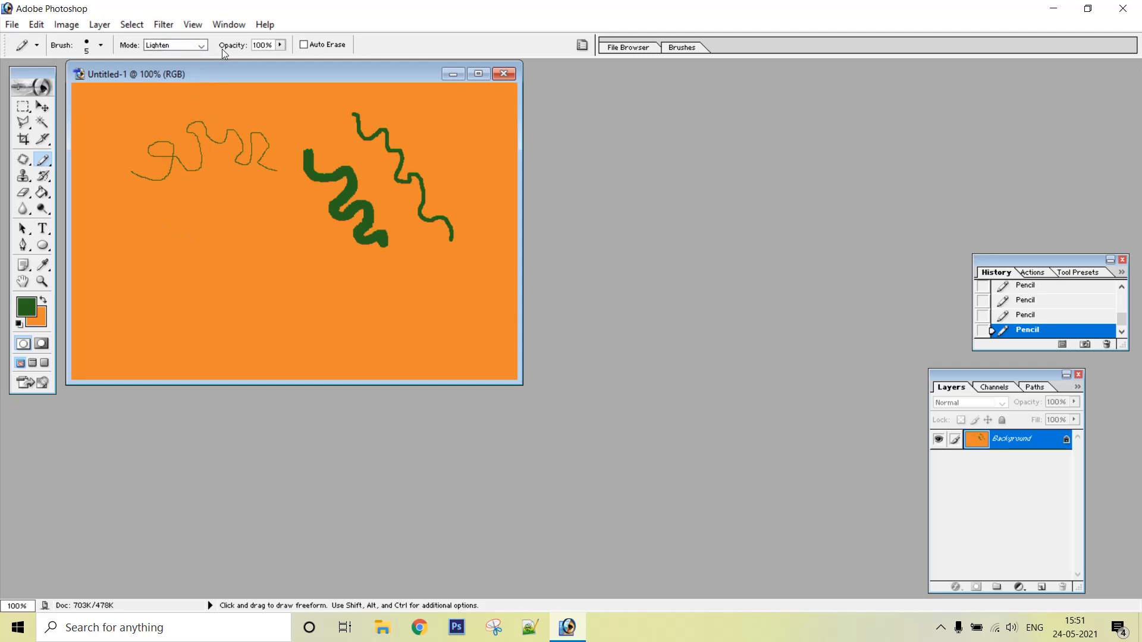
scroll(205, 46, "up", 4)
left_click_drag(118, 235, 204, 248)
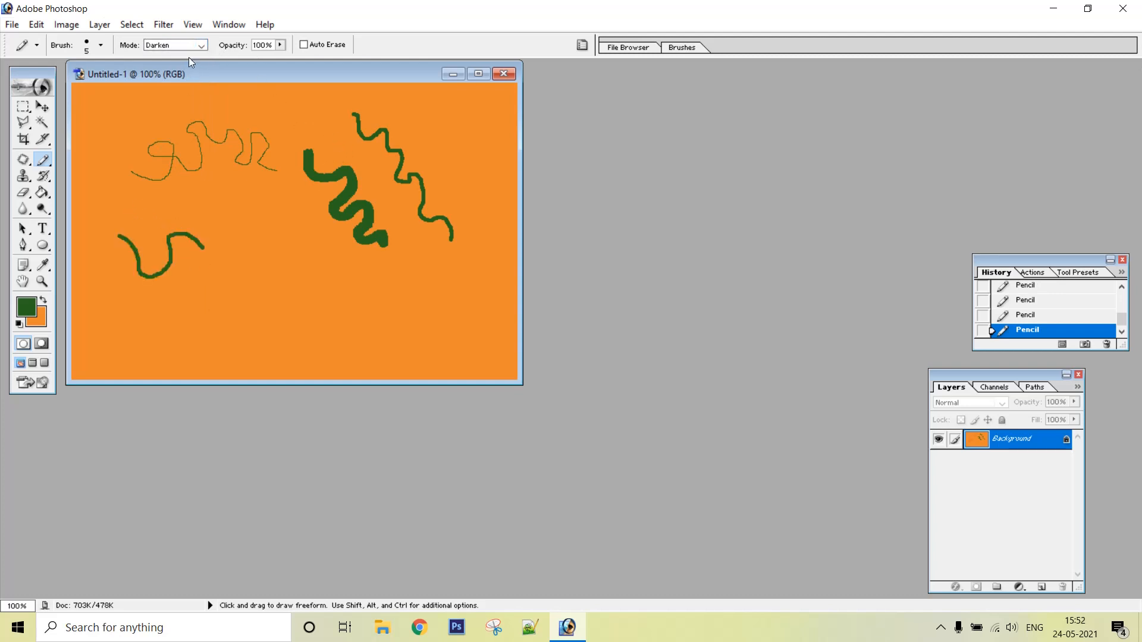
- Set the pencil mode to Linear Light and draw wavy strokes across the canvas's middle and lower center
left_click(201, 46)
left_click(177, 212)
left_click(201, 45)
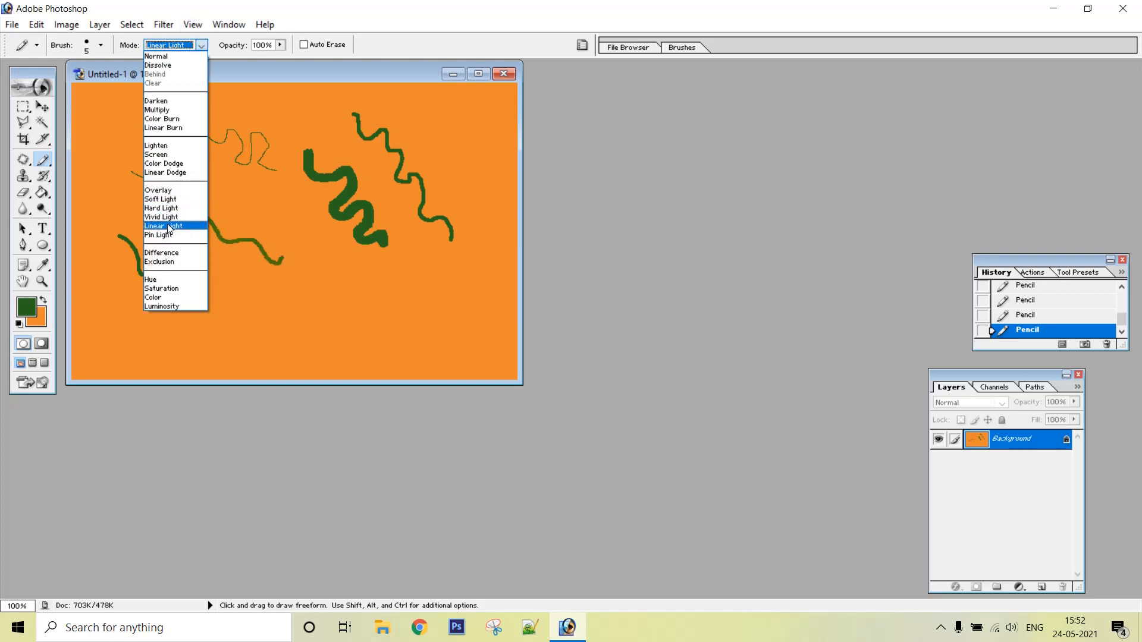
left_click(172, 226)
left_click_drag(188, 273, 255, 325)
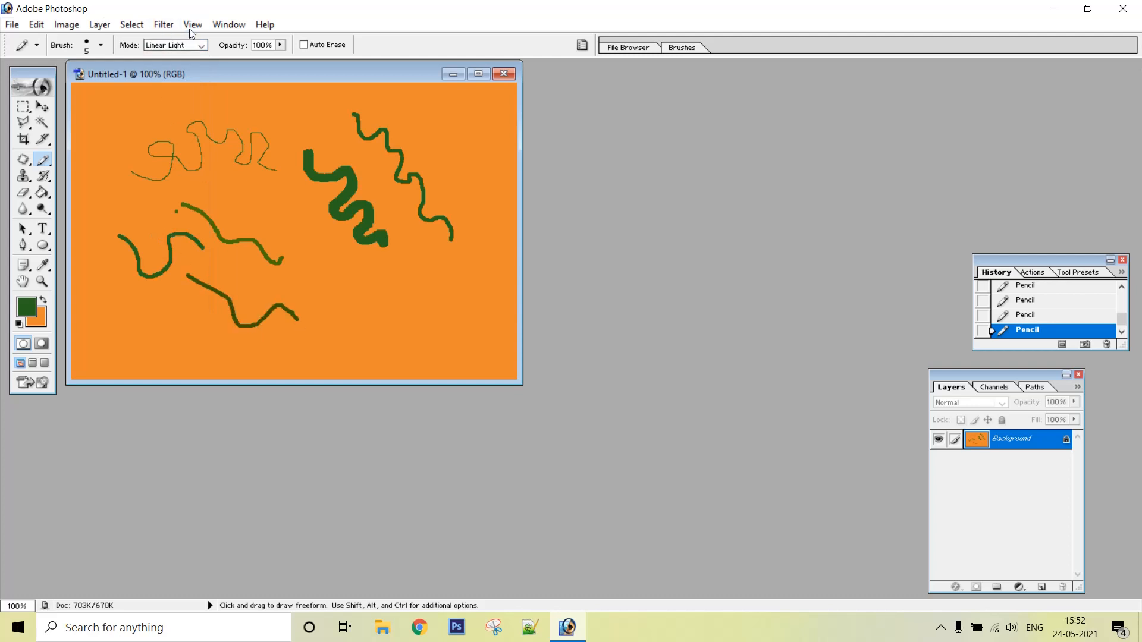
left_click(204, 45)
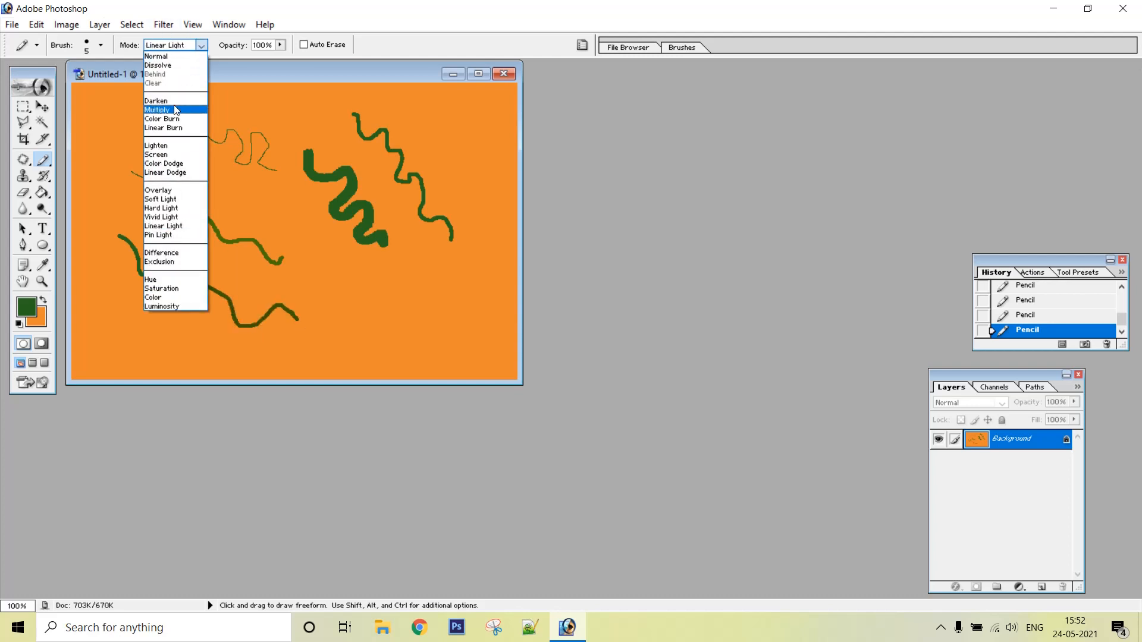
left_click(273, 215)
left_click_drag(298, 229, 329, 270)
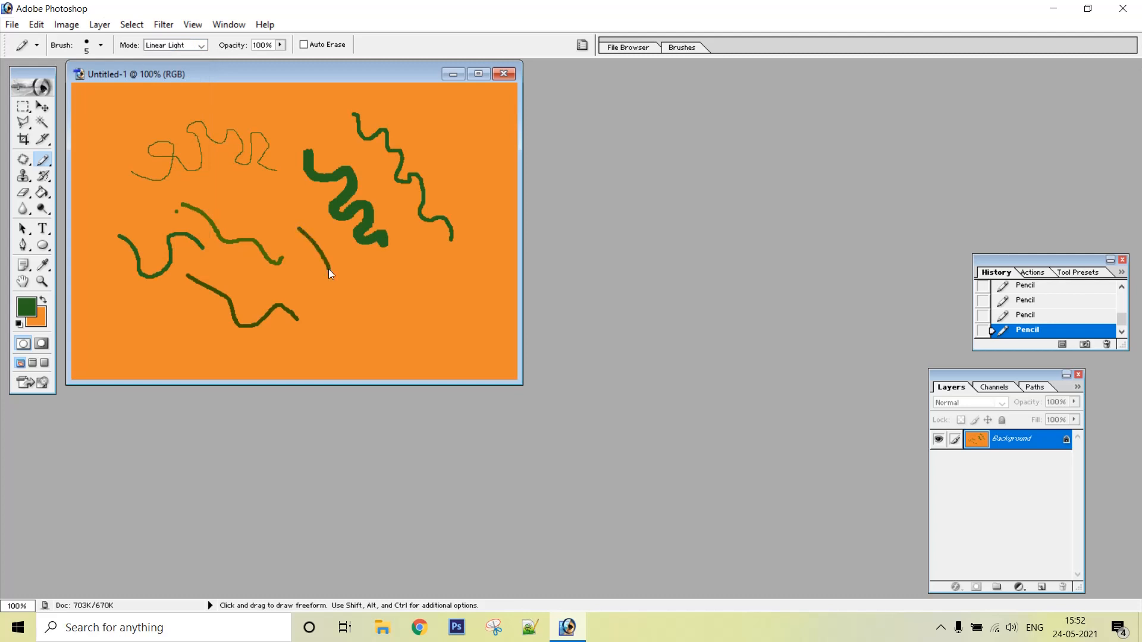
- Draw a stroke in Difference mode at the canvas's lower left and one in Exclusion mode at its lower right
left_click(202, 45)
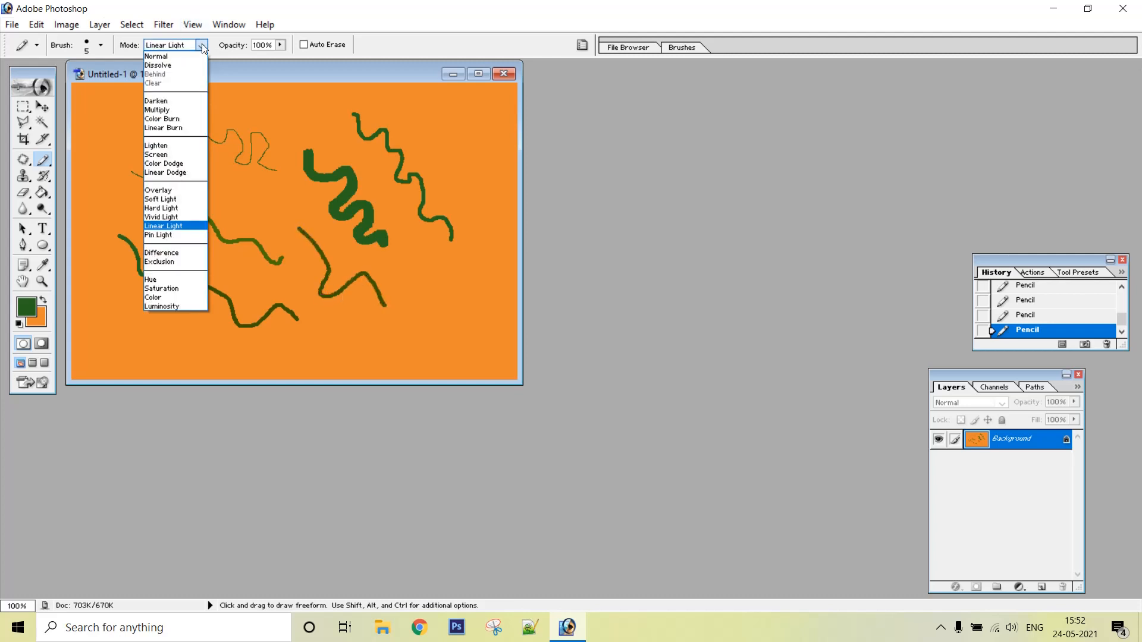
left_click(169, 254)
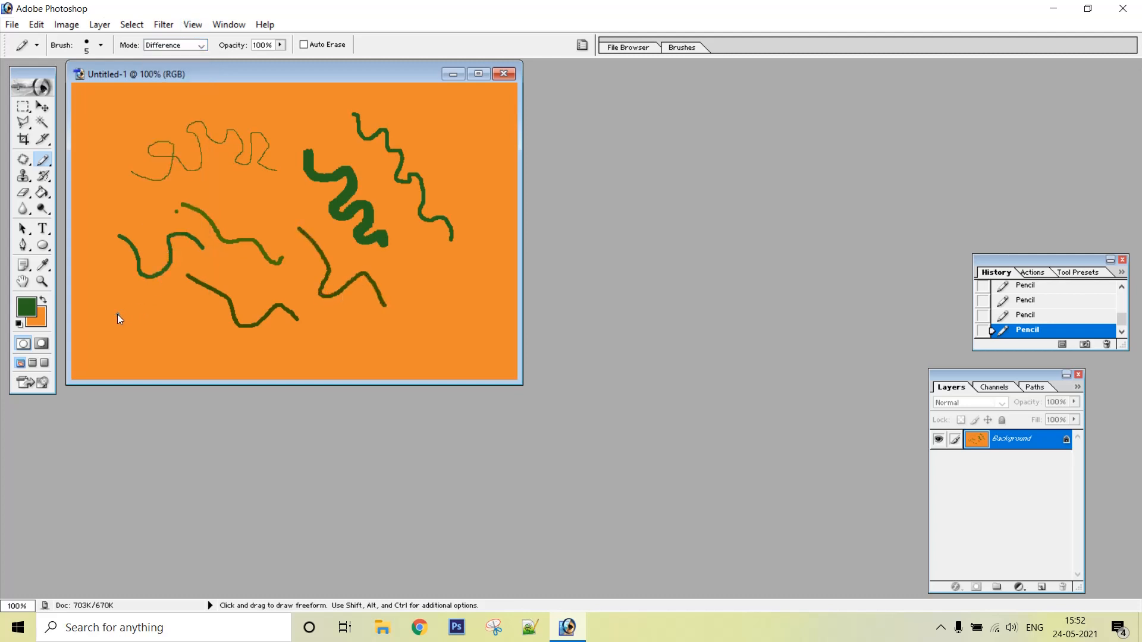
left_click(202, 45)
left_click(170, 272)
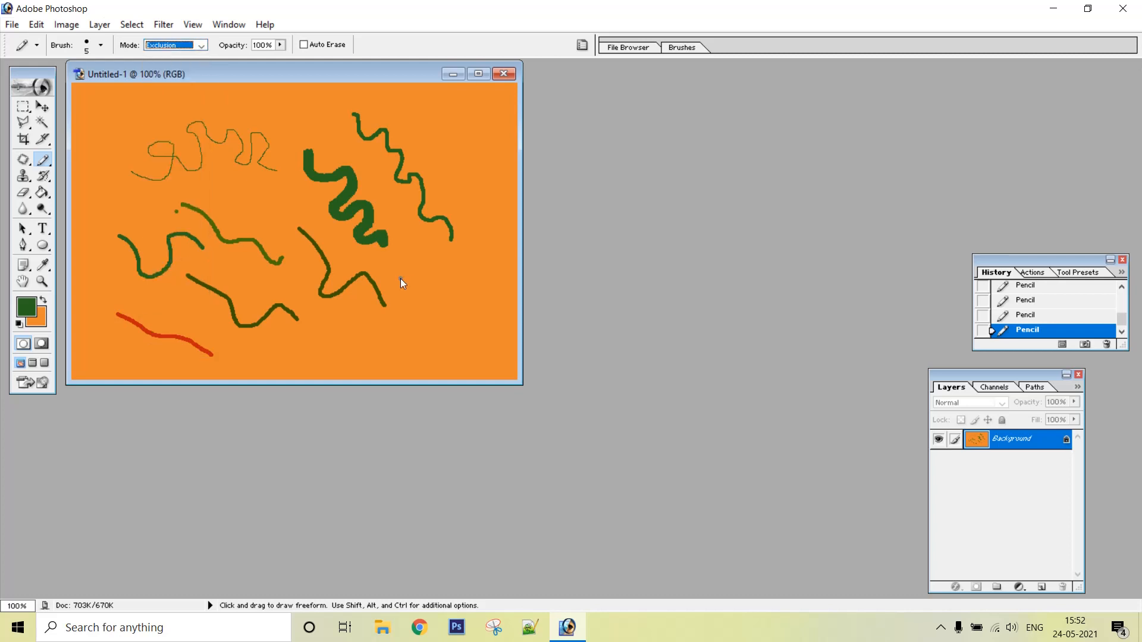
mouse_move(414, 258)
left_mouse_down()
mouse_move(418, 287)
mouse_move(389, 317)
left_mouse_up()
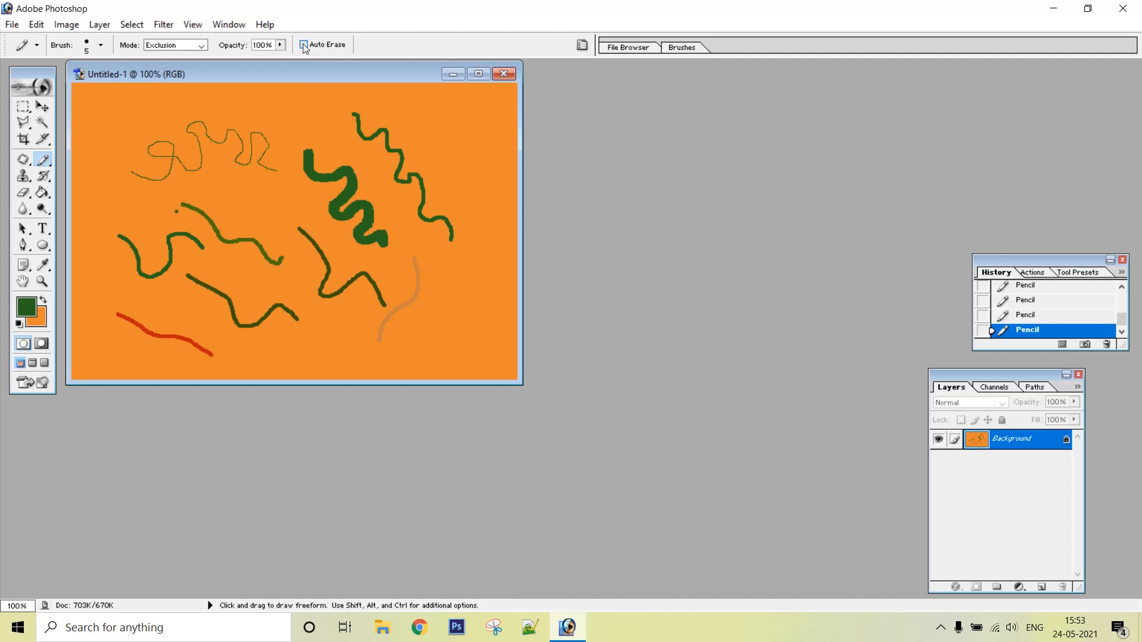
- Enable Auto Erase, return the mode to Normal and draw a 9 px stroke over the top of the thick green squiggle
left_click(303, 45)
left_click(203, 46)
left_click(182, 57)
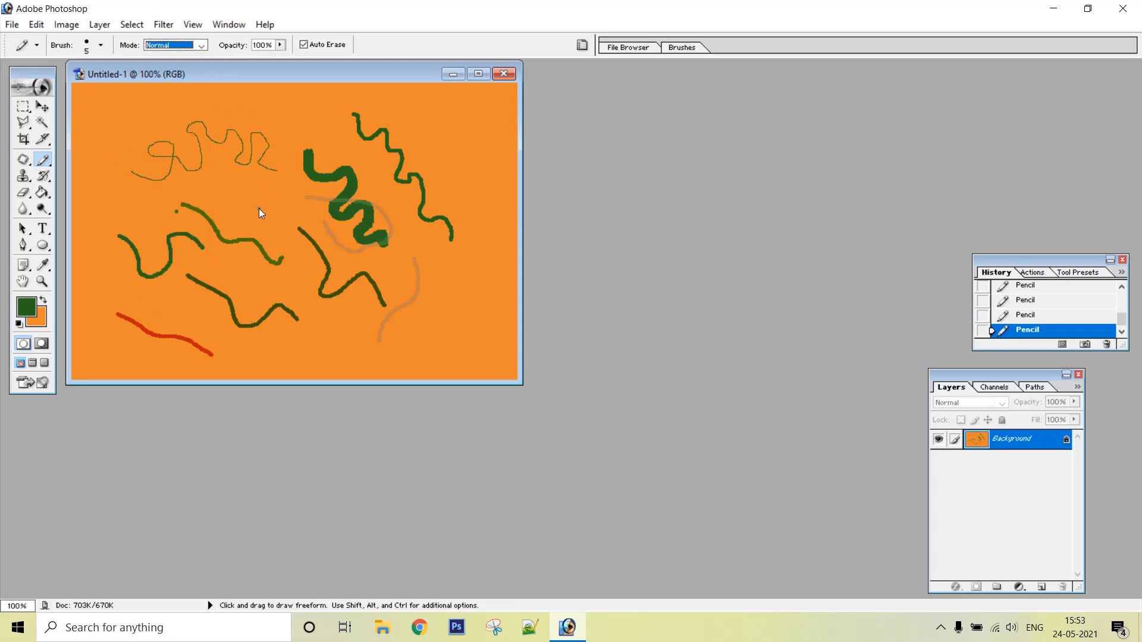
left_click(101, 51)
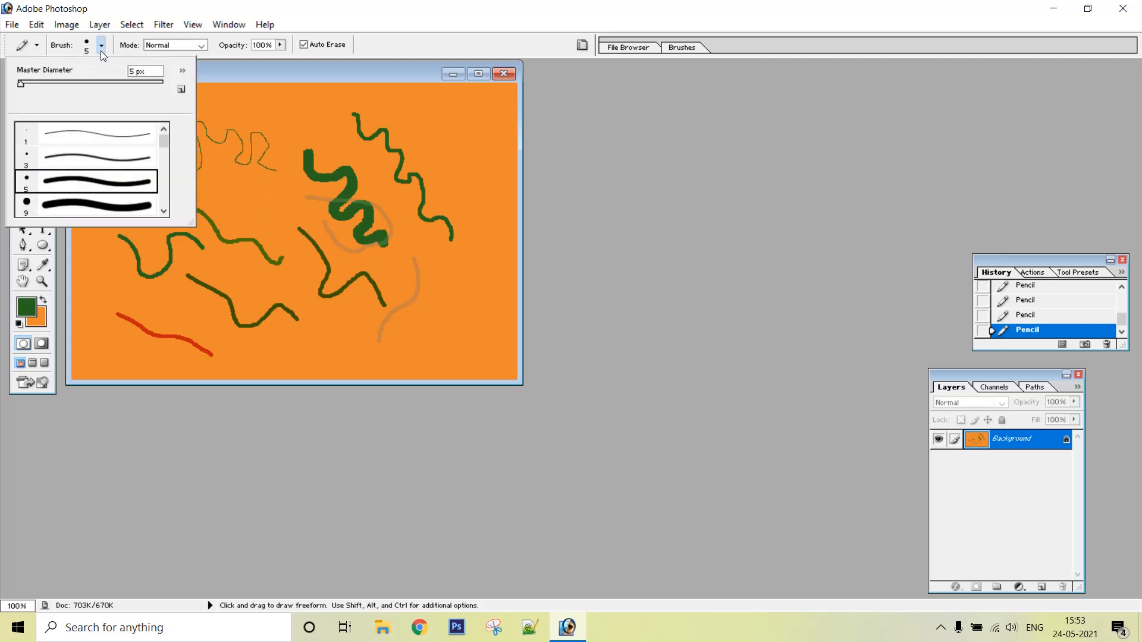
left_click(101, 204)
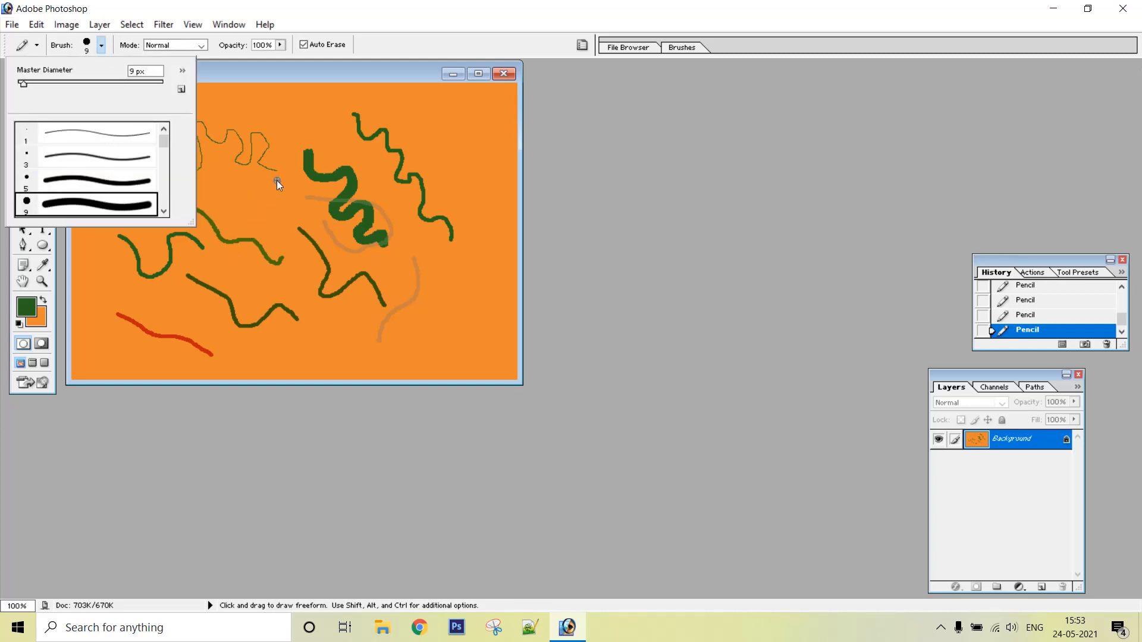
left_click_drag(276, 180, 281, 180)
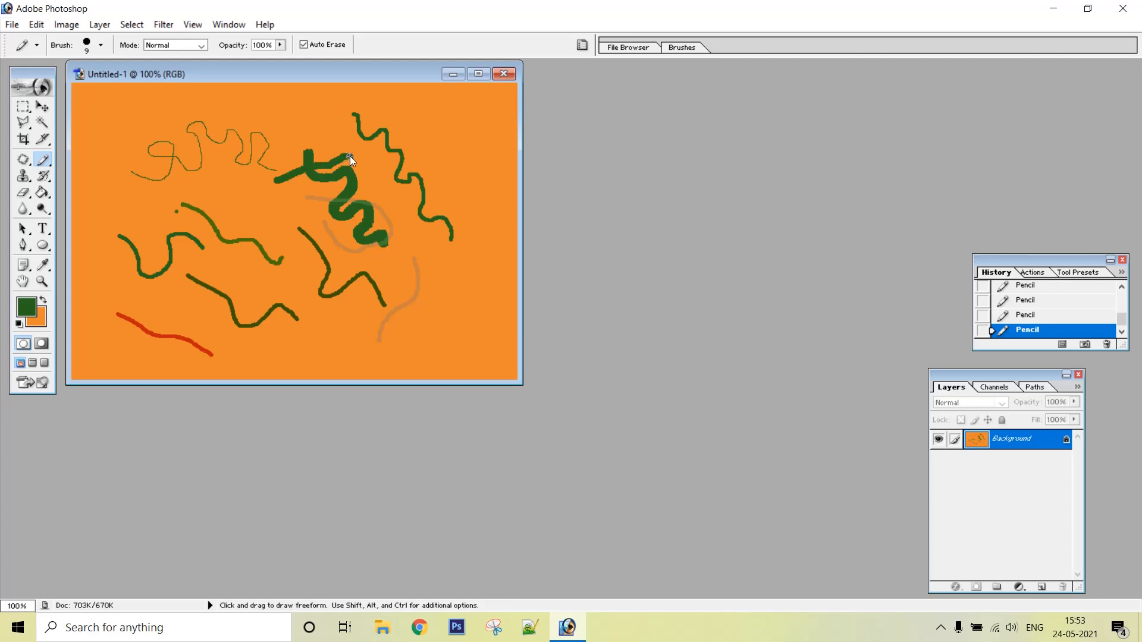